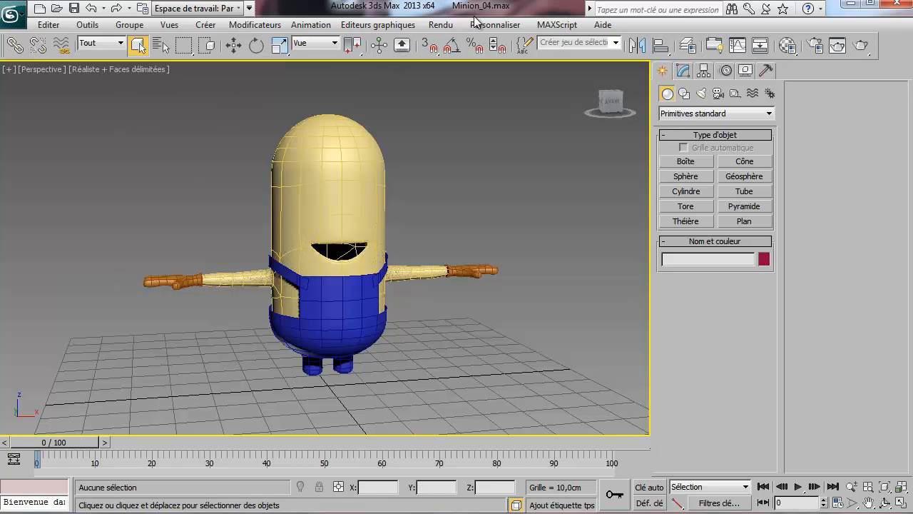
Inspect the transform lock settings of the minion's body and overalls.
{"action": "left_click", "coordinate": [331, 220]}
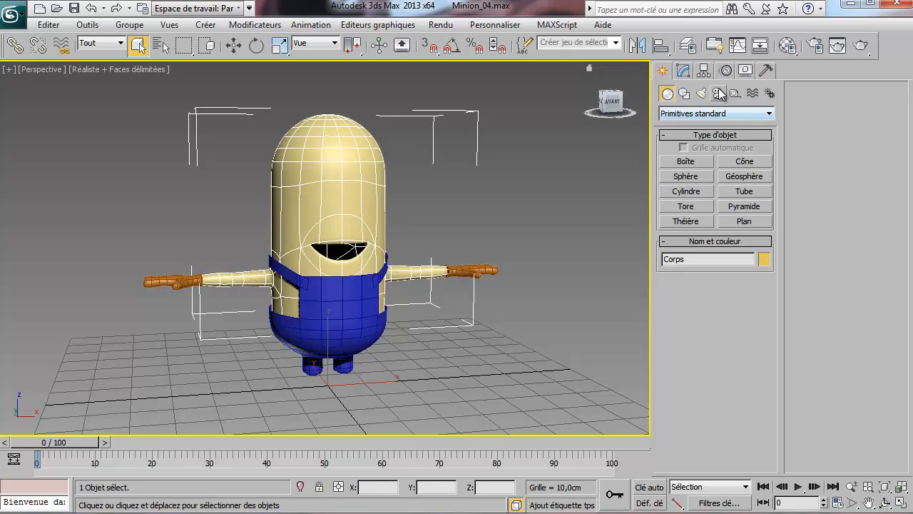
{"action": "left_click", "coordinate": [704, 70]}
{"action": "left_click", "coordinate": [759, 108]}
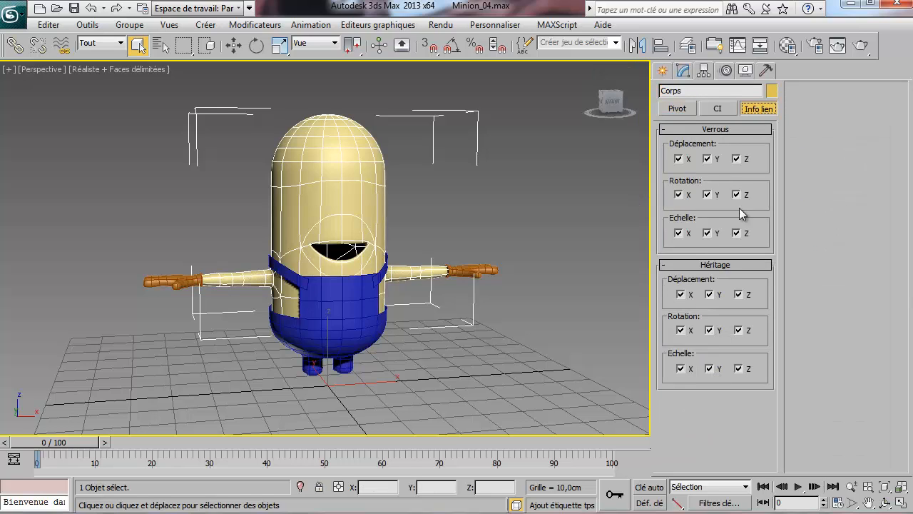
{"action": "left_click", "coordinate": [344, 317]}
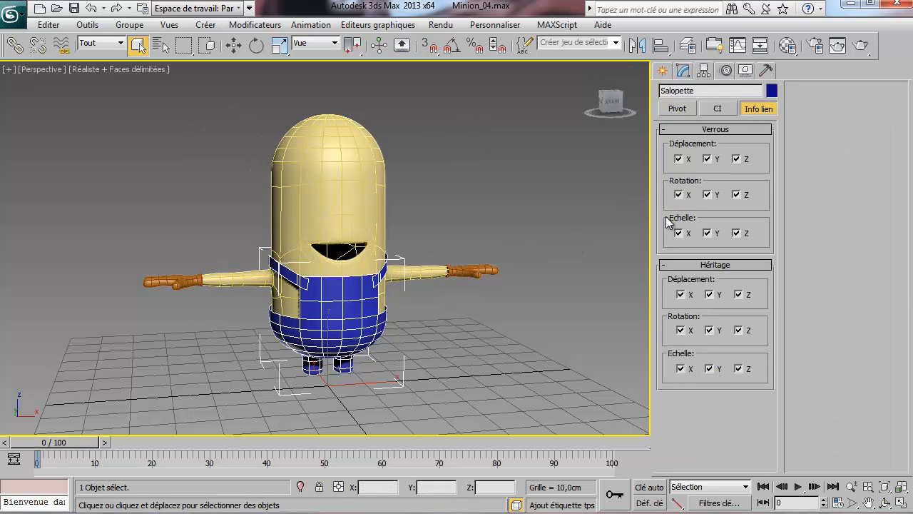
Lock the hands object's move, rotation and scale transforms on the X, Y and Z axes.
{"action": "left_click", "coordinate": [180, 280]}
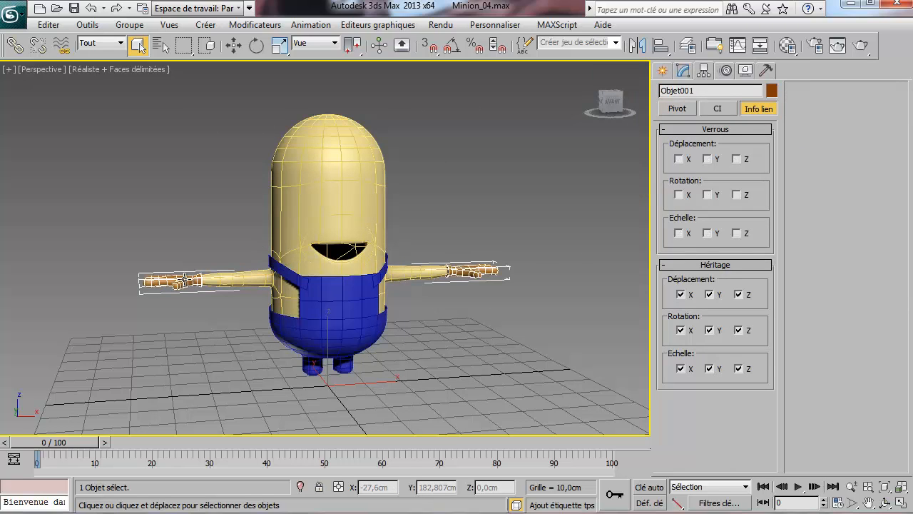
{"action": "left_click", "coordinate": [679, 159]}
{"action": "left_click", "coordinate": [708, 159]}
{"action": "left_click", "coordinate": [737, 159]}
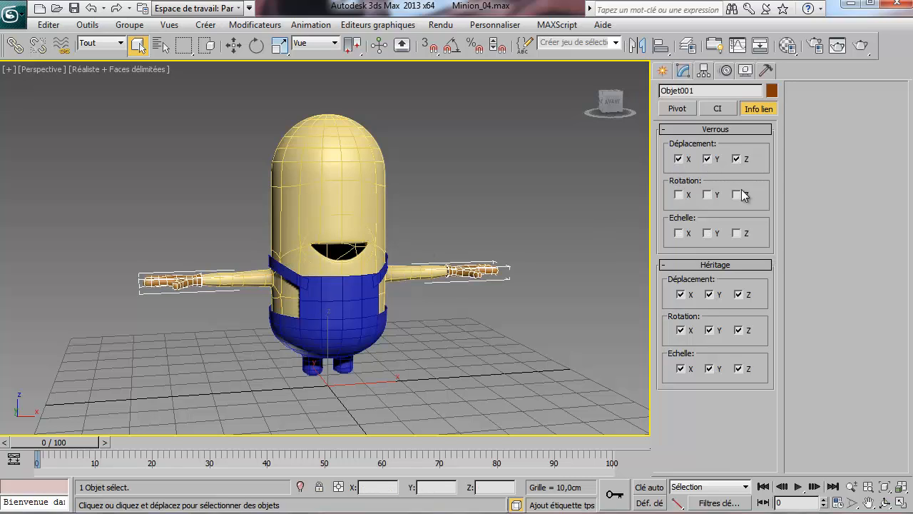
{"action": "left_click", "coordinate": [737, 194]}
{"action": "left_click", "coordinate": [707, 195]}
{"action": "left_click", "coordinate": [680, 195]}
{"action": "left_click", "coordinate": [680, 234]}
{"action": "left_click", "coordinate": [708, 233]}
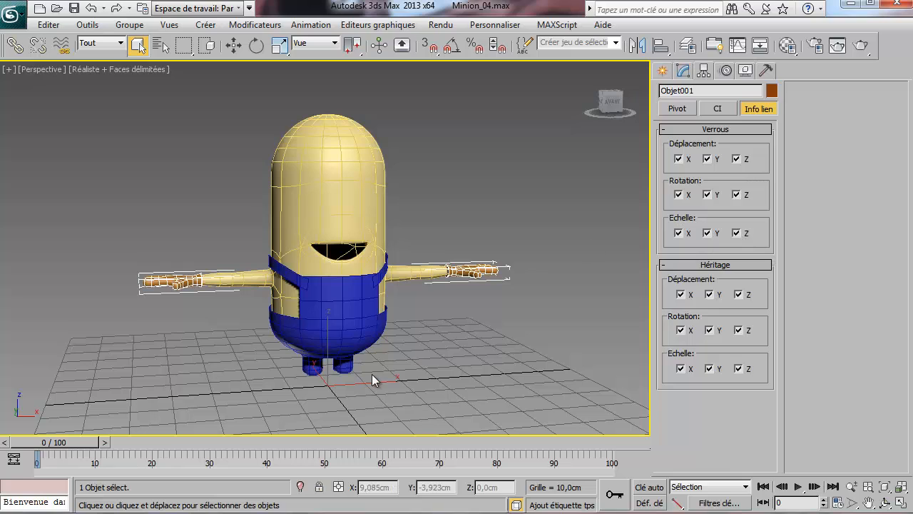
{"action": "left_click", "coordinate": [489, 341]}
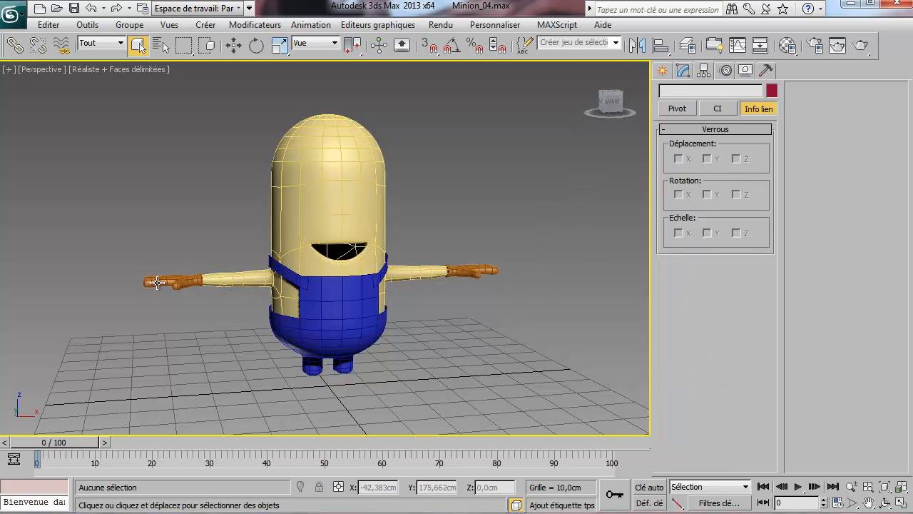
Change the object colour of the minion's hands to black.
{"action": "left_click", "coordinate": [181, 301]}
{"action": "left_click", "coordinate": [683, 70]}
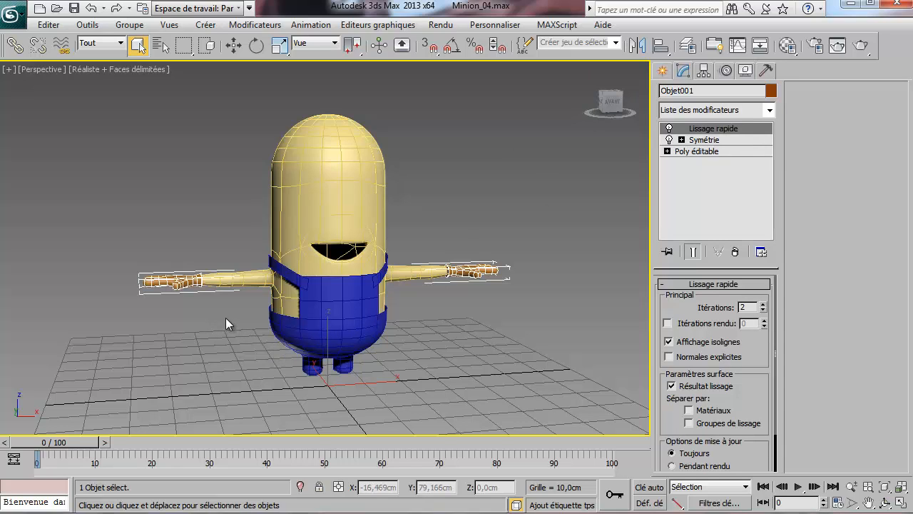
{"action": "middle_click_drag", "start_coordinate": [218, 302], "coordinate": [459, 236], "text": "alt"}
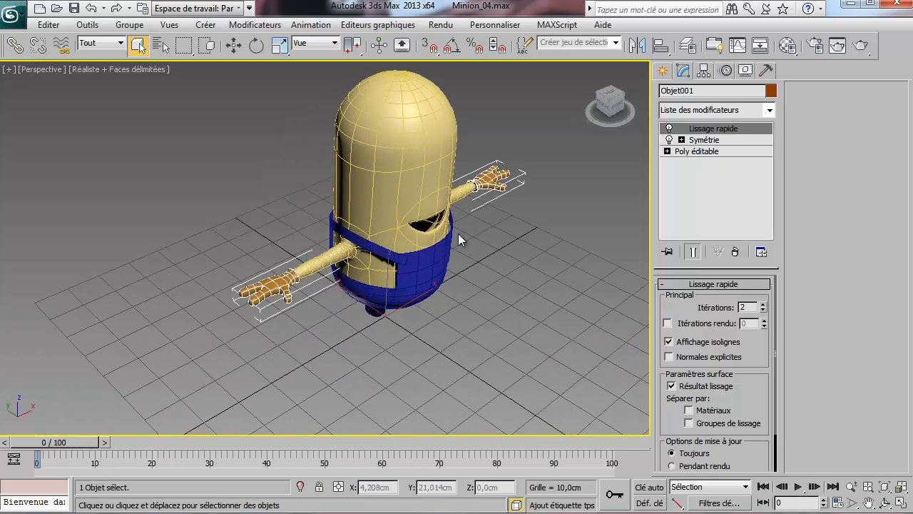
{"action": "left_click", "coordinate": [771, 91]}
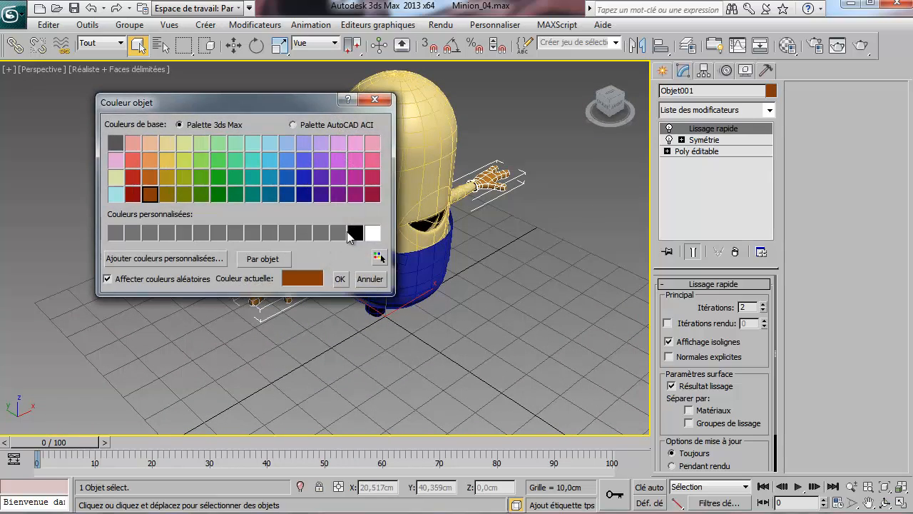
{"action": "left_click", "coordinate": [354, 233]}
{"action": "left_click", "coordinate": [340, 278]}
{"action": "left_click", "coordinate": [350, 330]}
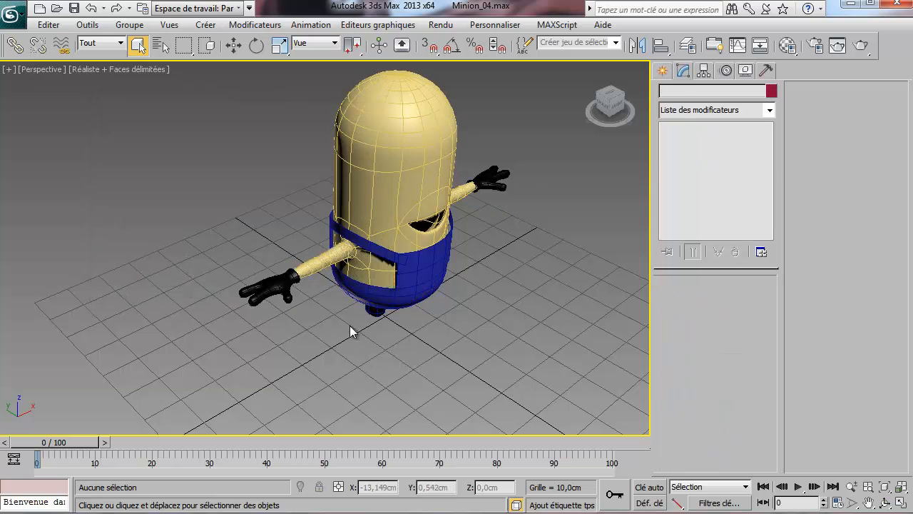
Isolate the hands object so that the rest of the minion is hidden.
{"action": "scroll", "coordinate": [349, 330], "scroll_direction": "up", "scroll_amount": 5}
{"action": "left_click", "coordinate": [189, 351]}
{"action": "right_click", "coordinate": [188, 350]}
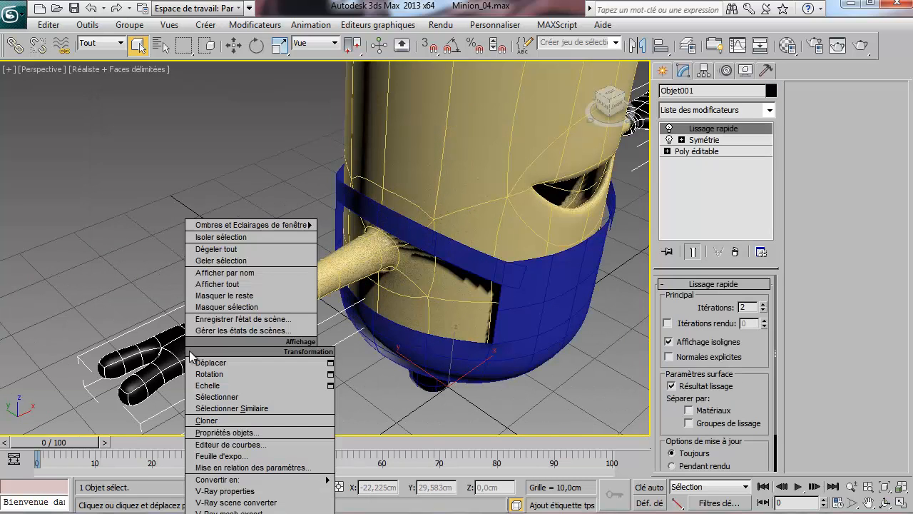
{"action": "left_click", "coordinate": [223, 237]}
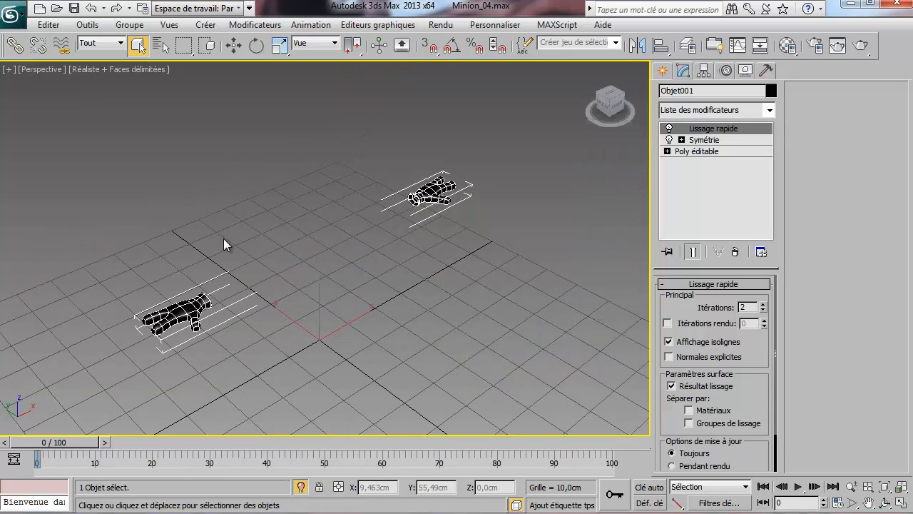
Turn off the Lissage rapide and Symétrie modifiers on the hands, leaving only the single low-poly hand displayed.
{"action": "left_click", "coordinate": [669, 129]}
{"action": "left_click", "coordinate": [669, 140]}
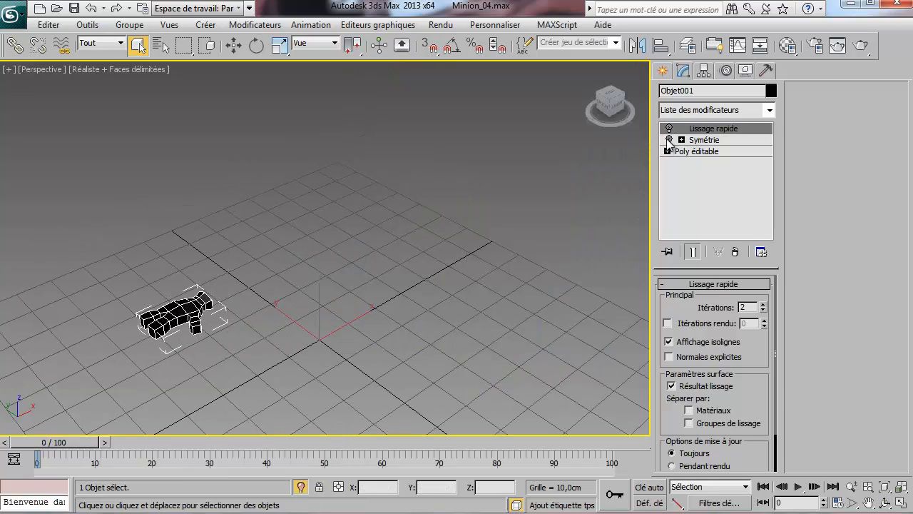
{"action": "middle_click_drag", "start_coordinate": [254, 332], "coordinate": [376, 294]}
{"action": "scroll", "coordinate": [341, 290], "scroll_direction": "up", "scroll_amount": 10}
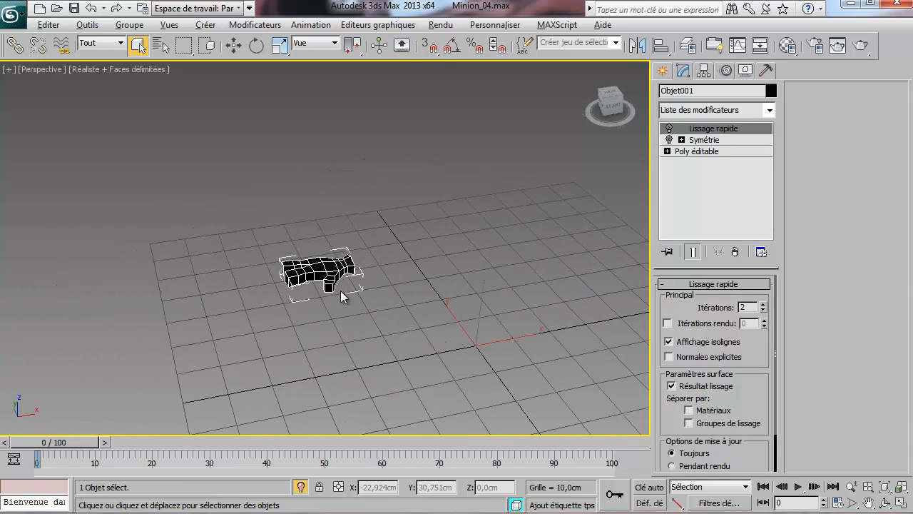
{"action": "middle_click_drag", "start_coordinate": [357, 245], "coordinate": [500, 171], "text": "alt"}
Add a Développer UVW modifier to the hand directly above the Poly éditable level.
{"action": "left_click", "coordinate": [700, 151]}
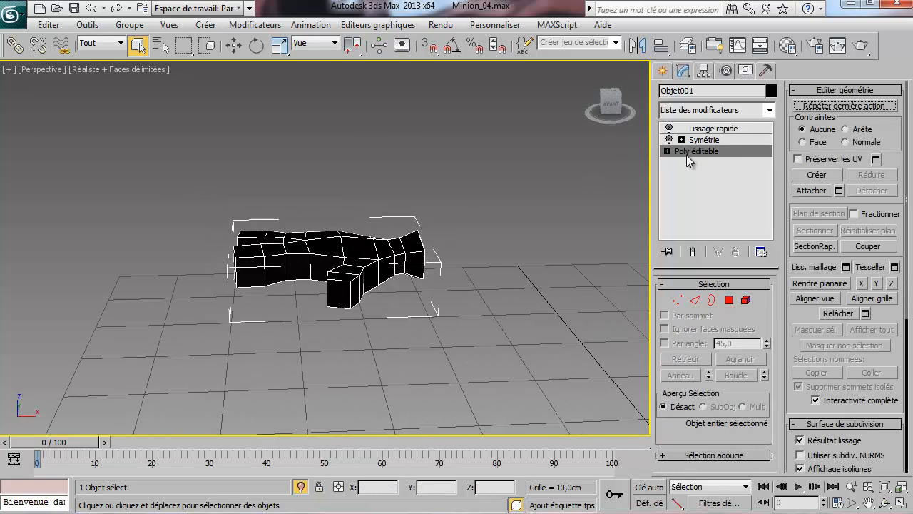
{"action": "left_click", "coordinate": [769, 110]}
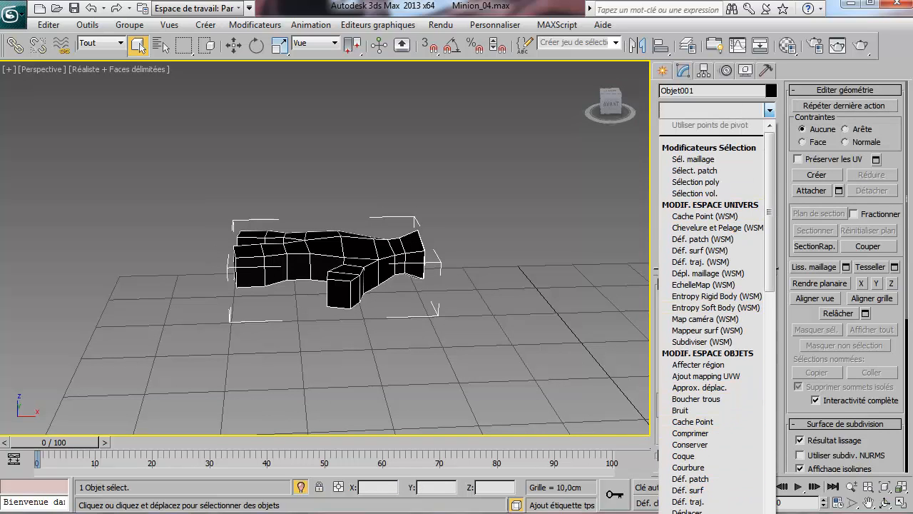
{"action": "left_click", "coordinate": [703, 513]}
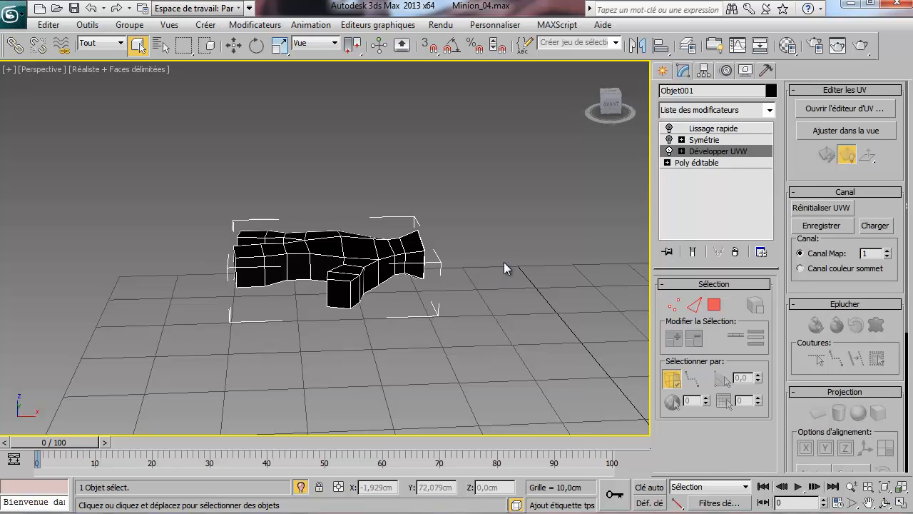
Select all the hand's polygons at the Face level of Développer UVW using element selection.
{"action": "left_click", "coordinate": [682, 151]}
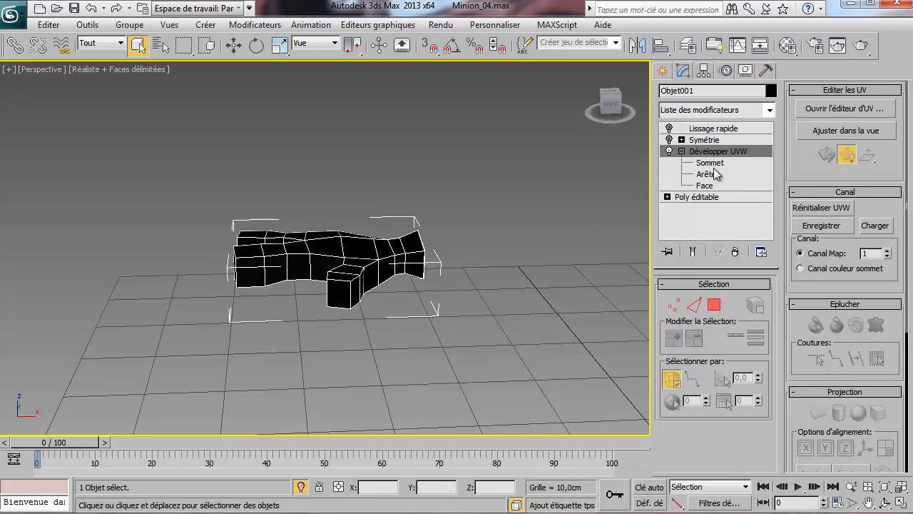
{"action": "left_click", "coordinate": [705, 185]}
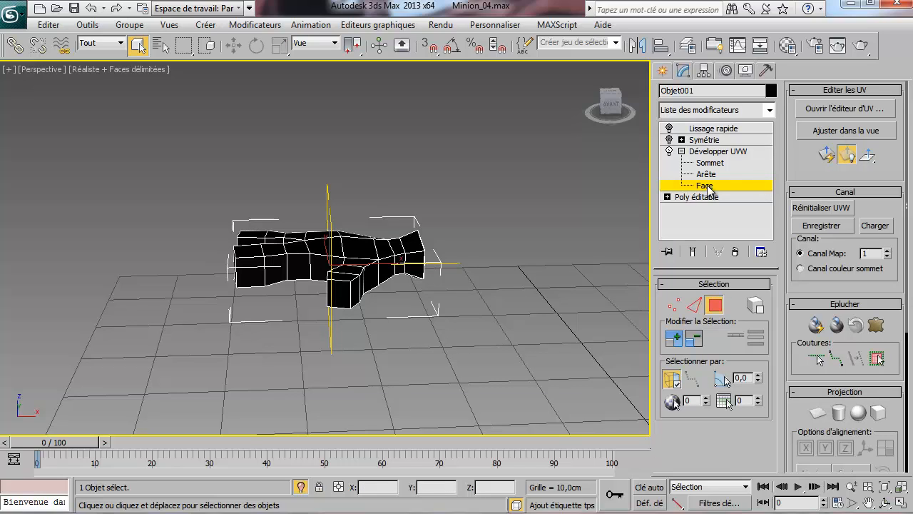
{"action": "left_click", "coordinate": [757, 308]}
{"action": "left_click", "coordinate": [366, 279]}
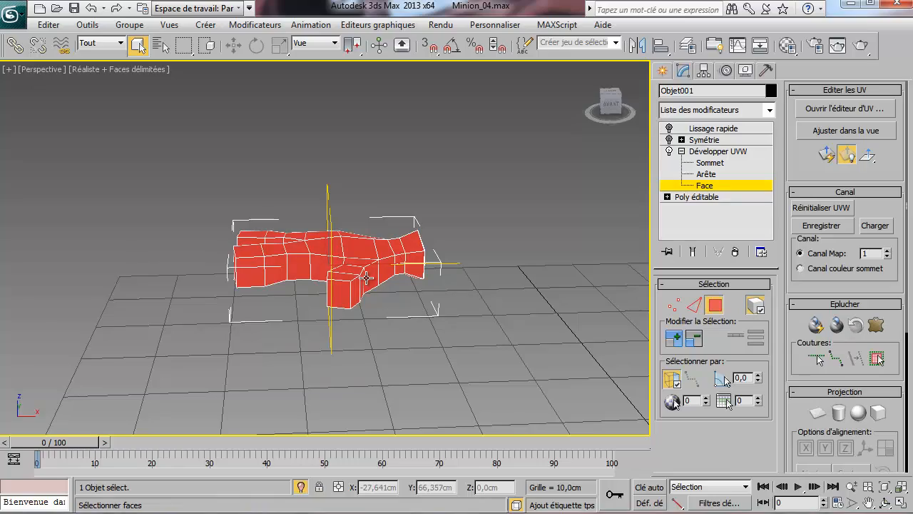
{"action": "middle_click_drag", "start_coordinate": [296, 292], "coordinate": [370, 321], "text": "alt"}
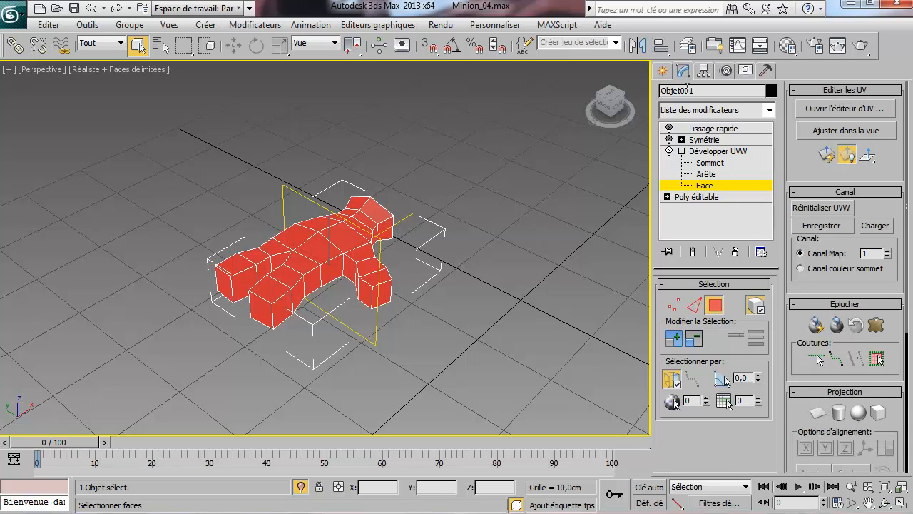
Open the UV editor for the hand, hide the checker background and keep all UV faces selected.
{"action": "left_click", "coordinate": [826, 112]}
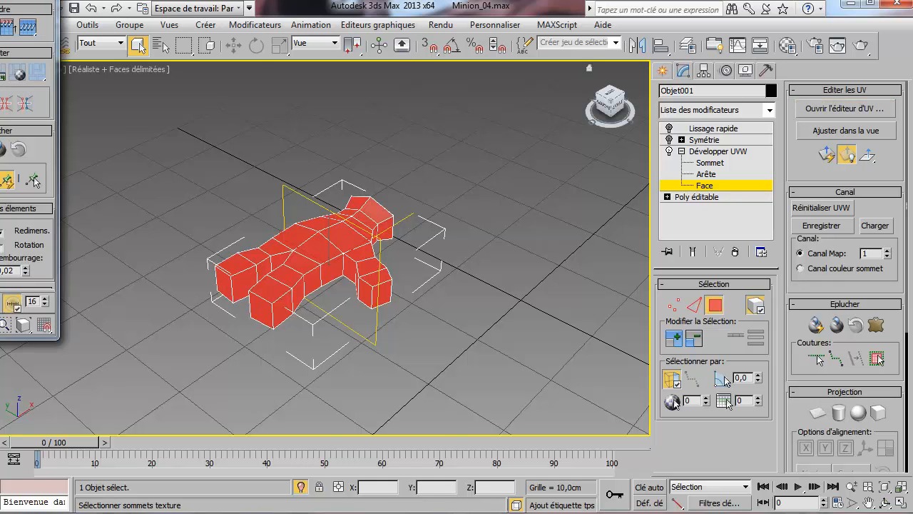
{"action": "left_click_drag", "start_coordinate": [0, 0], "coordinate": [232, 18]}
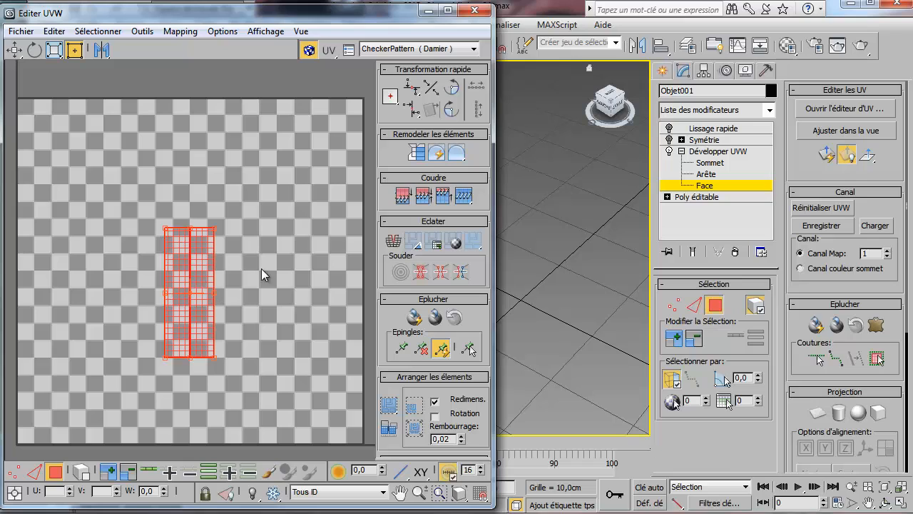
{"action": "left_click", "coordinate": [308, 50]}
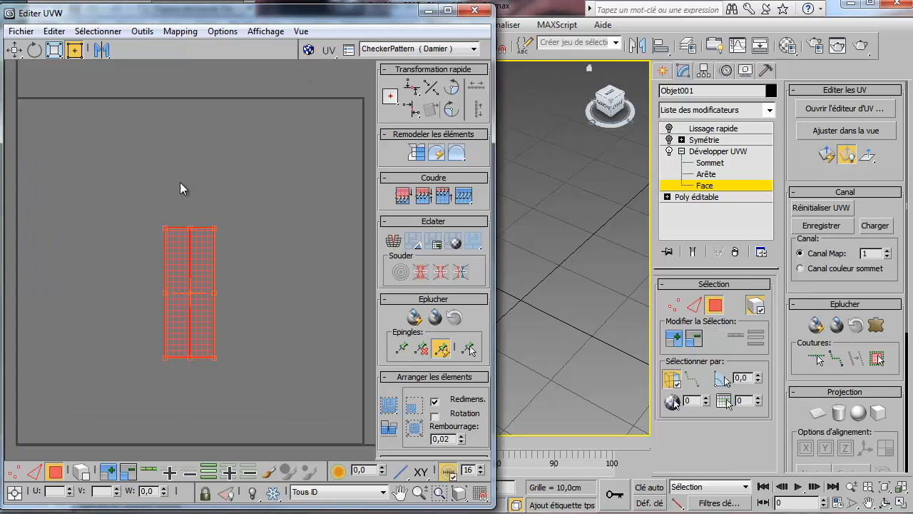
{"action": "left_click", "coordinate": [225, 162]}
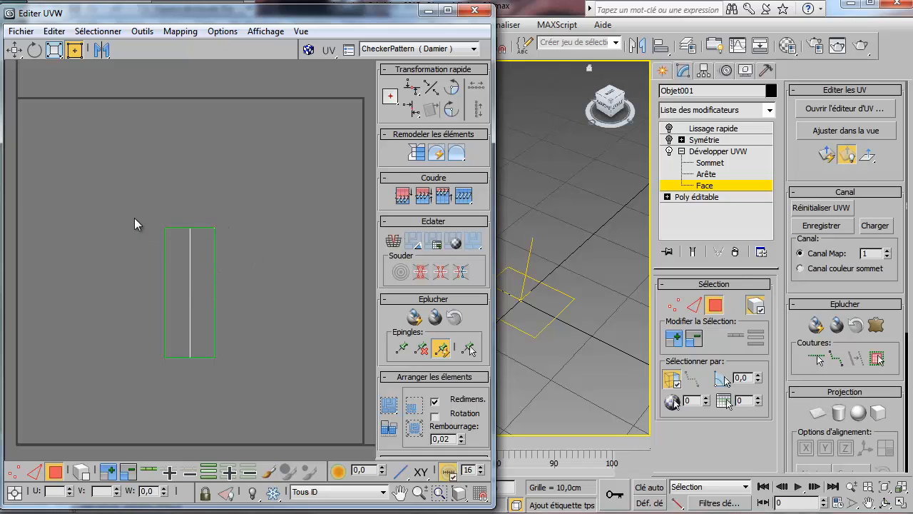
{"action": "left_click_drag", "start_coordinate": [237, 380], "coordinate": [257, 406]}
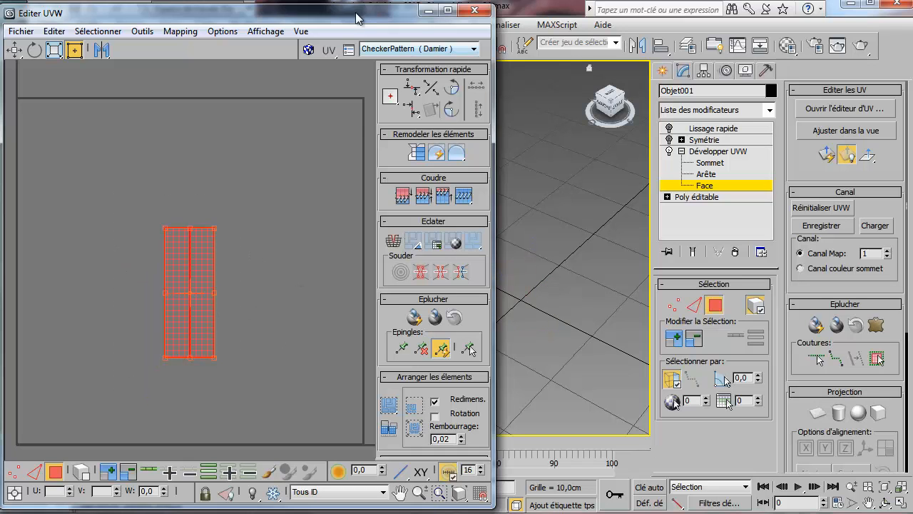
{"action": "mouse_move", "coordinate": [356, 13]}
{"action": "left_mouse_down"}
{"action": "mouse_move", "coordinate": [341, 159]}
{"action": "mouse_move", "coordinate": [82, 369]}
{"action": "mouse_move", "coordinate": [358, 23]}
{"action": "left_mouse_up"}
Flatten the hand's UVs with Aplanir mapping, using a face angle threshold of 45 and a spacing of 0,02.
{"action": "left_click", "coordinate": [181, 34]}
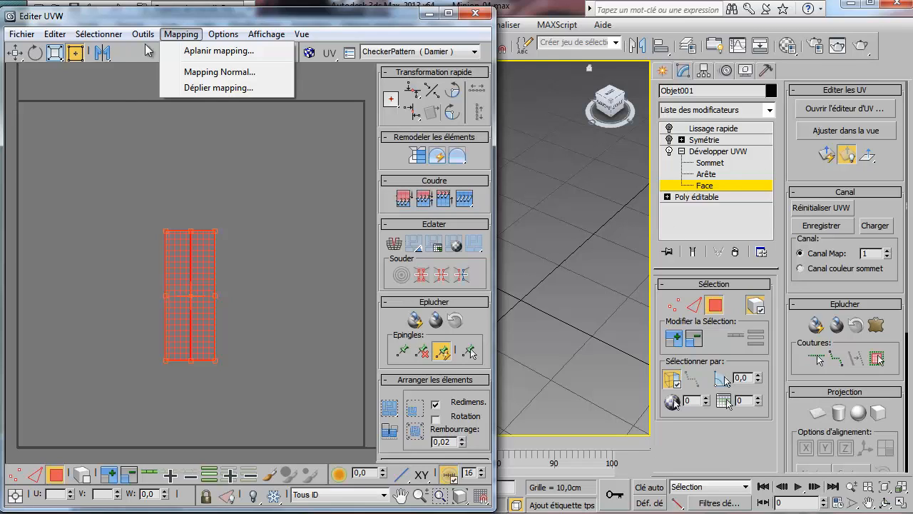
{"action": "left_click", "coordinate": [210, 51]}
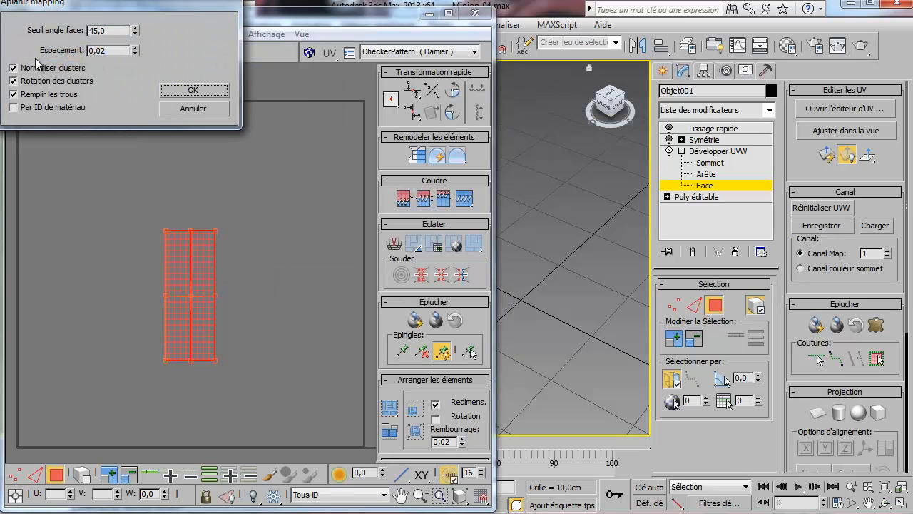
{"action": "left_click", "coordinate": [194, 91]}
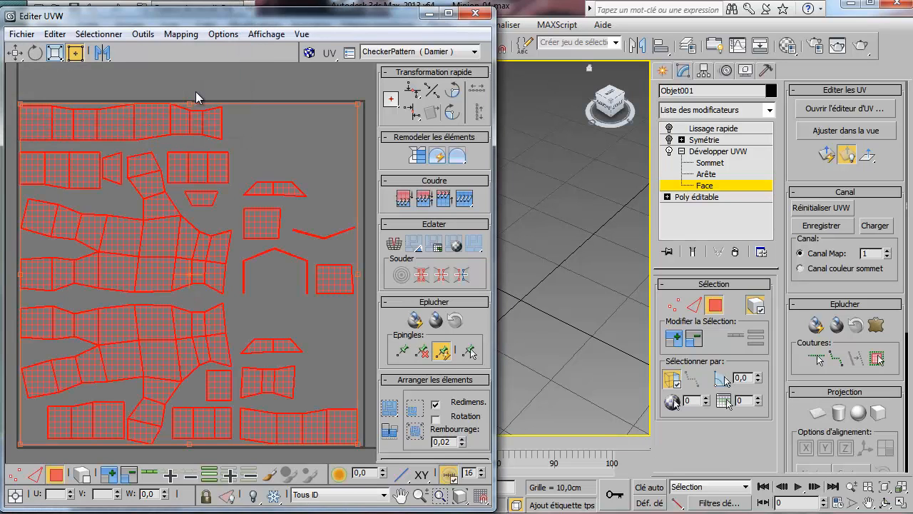
Enable element selection in the UV editor and move the two large hand-shaped UV shells out of the texture square, one above the other.
{"action": "scroll", "coordinate": [271, 150], "scroll_direction": "down", "scroll_amount": 3}
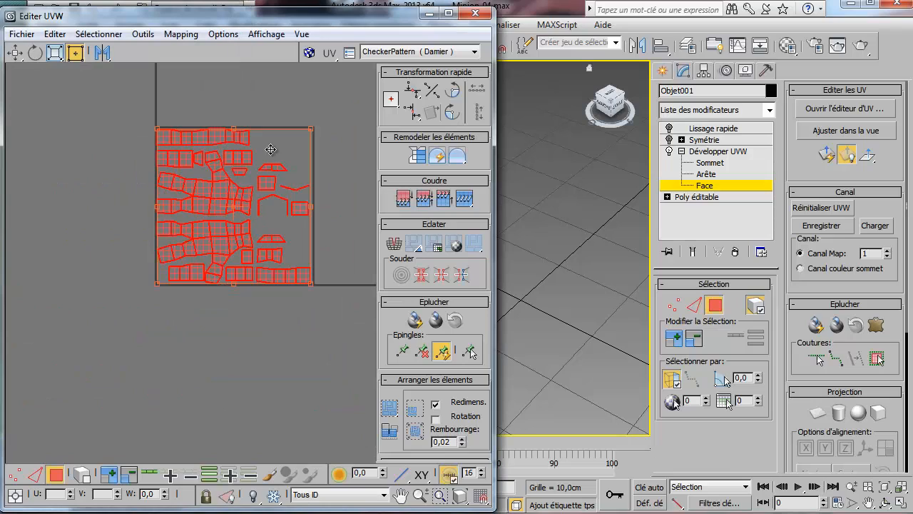
{"action": "left_click", "coordinate": [338, 206]}
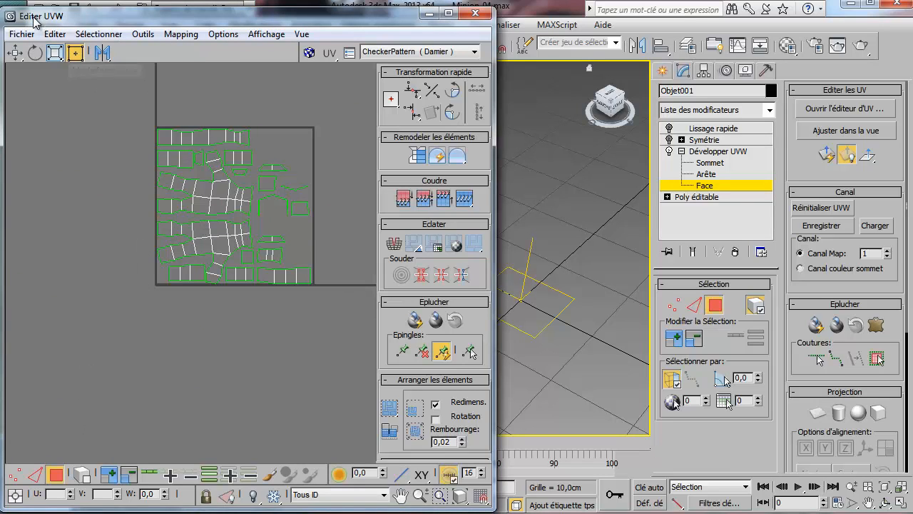
{"action": "left_click", "coordinate": [85, 478]}
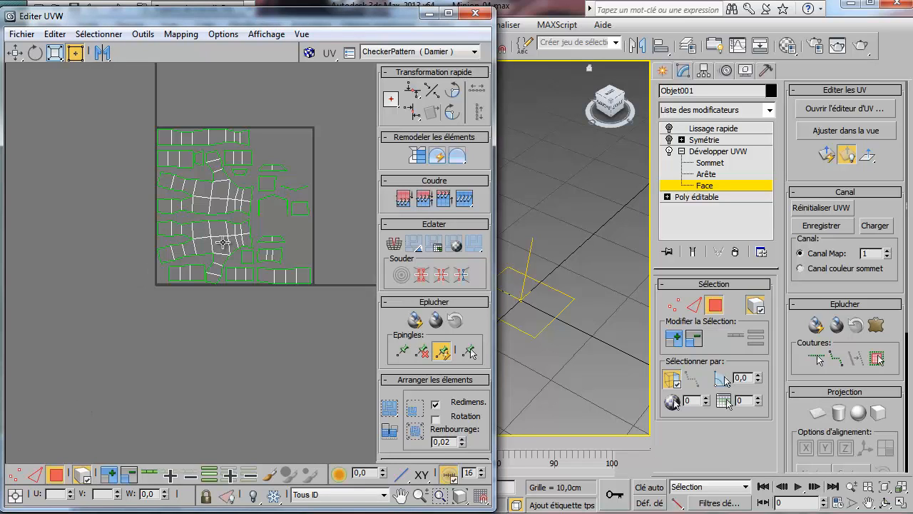
{"action": "left_click_drag", "start_coordinate": [224, 243], "coordinate": [121, 275]}
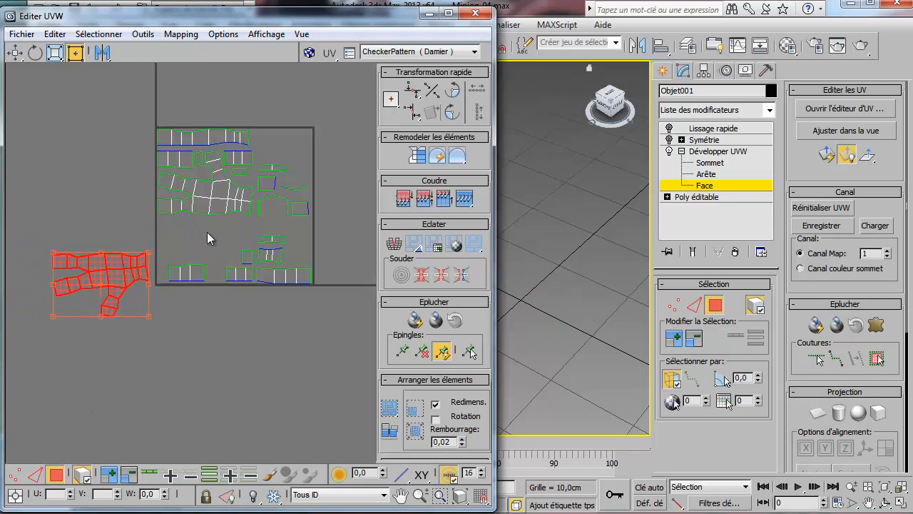
{"action": "left_click_drag", "start_coordinate": [219, 194], "coordinate": [103, 152]}
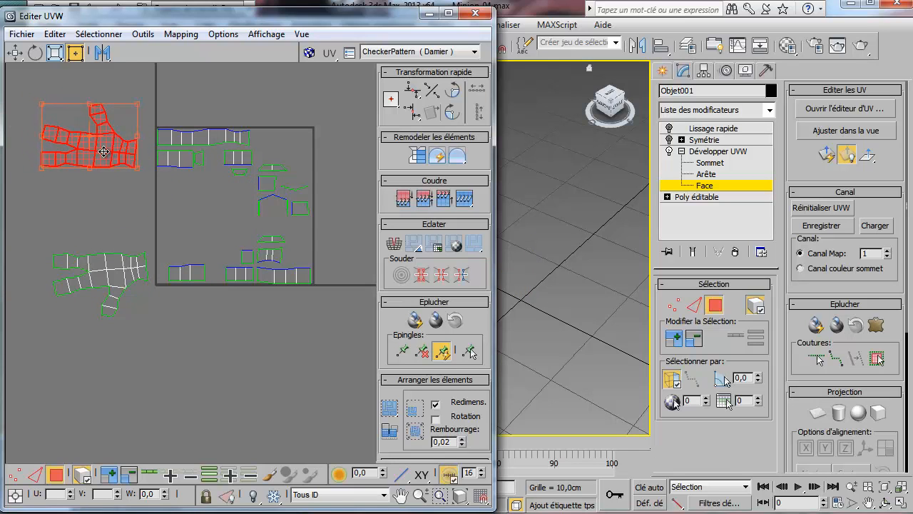
Identify which side of the hand each large UV shell covers, and move the lower shell farther from the texture square.
{"action": "middle_click_drag", "start_coordinate": [518, 239], "coordinate": [735, 251]}
{"action": "middle_click_drag", "start_coordinate": [604, 249], "coordinate": [646, 274], "text": "alt"}
{"action": "left_click", "coordinate": [110, 267]}
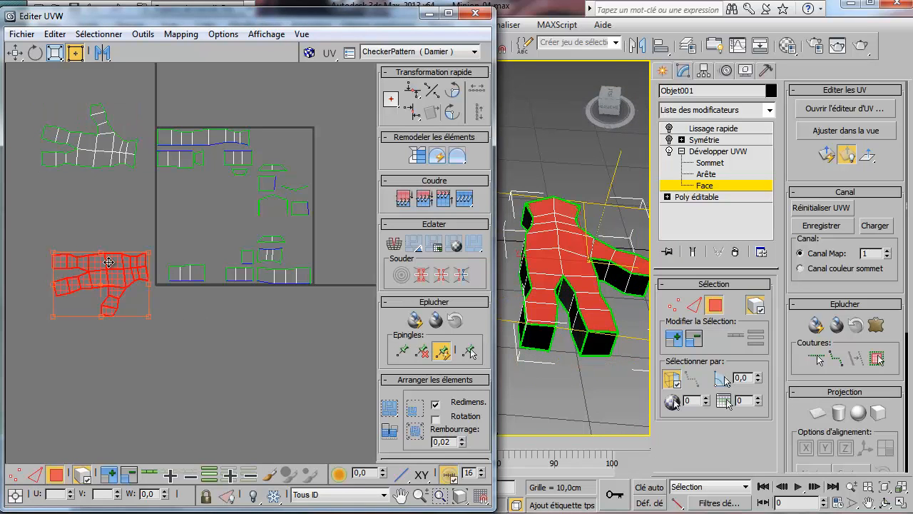
{"action": "left_click", "coordinate": [94, 142]}
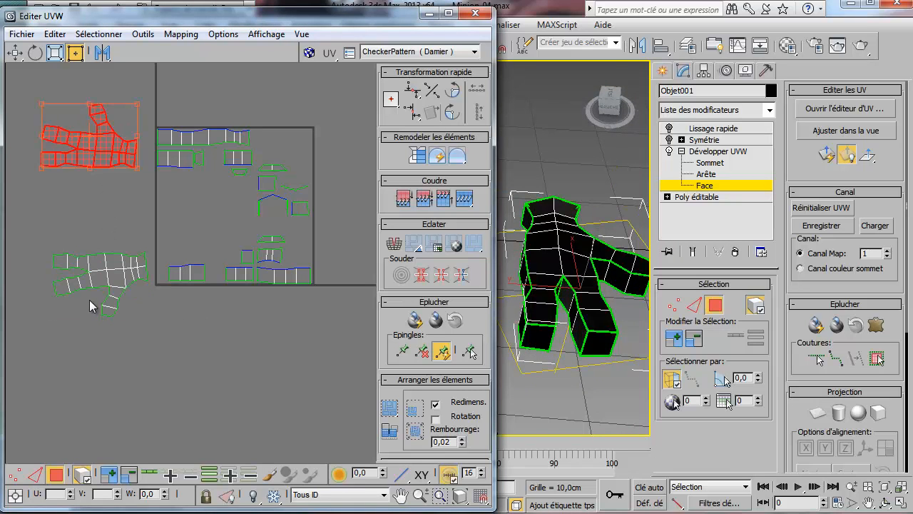
{"action": "left_click", "coordinate": [98, 263]}
{"action": "left_click", "coordinate": [91, 158]}
{"action": "left_click", "coordinate": [114, 280]}
{"action": "left_click_drag", "start_coordinate": [114, 280], "coordinate": [82, 264]}
{"action": "left_click", "coordinate": [100, 220]}
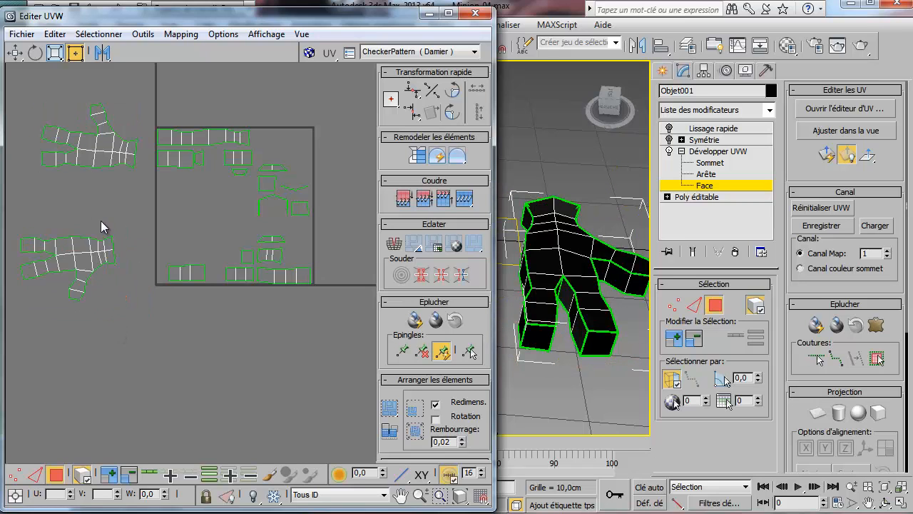
Turn off element selection and break the upper finger's faces off the lower hand shell, placing them apart from the palm.
{"action": "middle_click_drag", "start_coordinate": [111, 220], "coordinate": [198, 204]}
{"action": "scroll", "coordinate": [178, 212], "scroll_direction": "up", "scroll_amount": 5}
{"action": "middle_click_drag", "start_coordinate": [125, 224], "coordinate": [259, 195]}
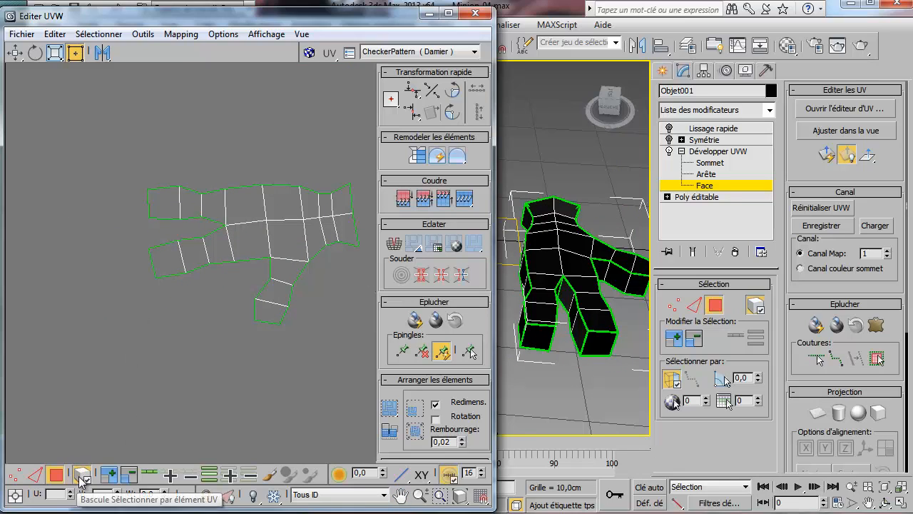
{"action": "left_click_drag", "start_coordinate": [221, 219], "coordinate": [144, 166]}
{"action": "right_click", "coordinate": [211, 209]}
{"action": "left_click", "coordinate": [208, 216]}
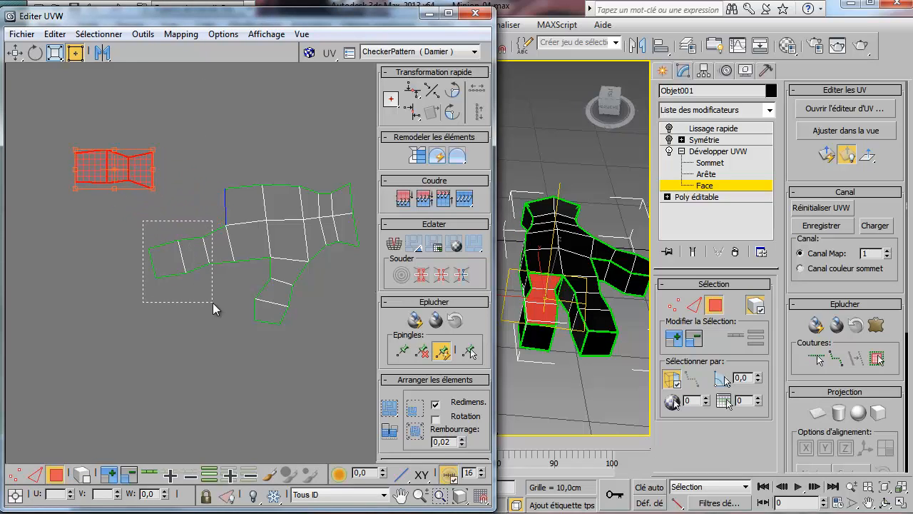
Break the second finger's faces off the lower hand shell and move them away below the first finger.
{"action": "left_click_drag", "start_coordinate": [214, 303], "coordinate": [213, 302]}
{"action": "right_click", "coordinate": [211, 255]}
{"action": "left_click", "coordinate": [199, 257]}
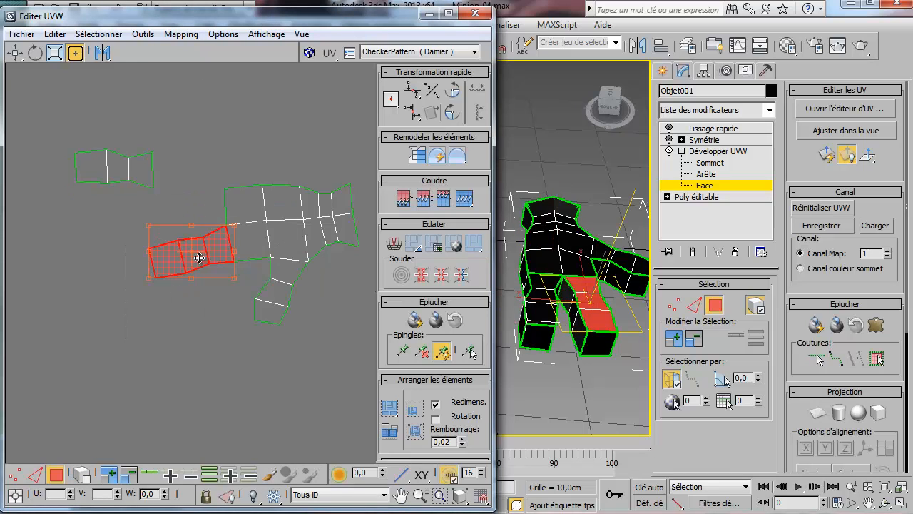
{"action": "left_click_drag", "start_coordinate": [205, 252], "coordinate": [92, 247]}
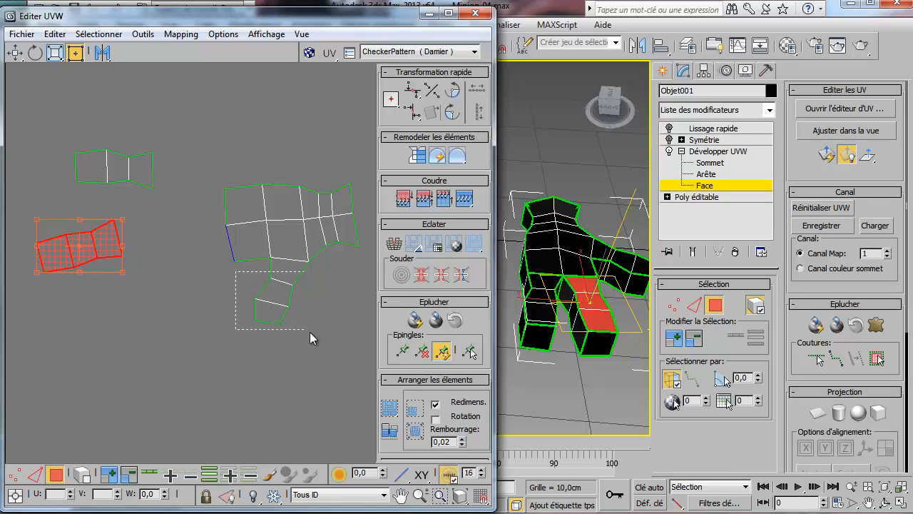
Break the thumb's faces off the lower hand shell using Rompre and move them clear of the palm.
{"action": "left_click_drag", "start_coordinate": [309, 332], "coordinate": [310, 332]}
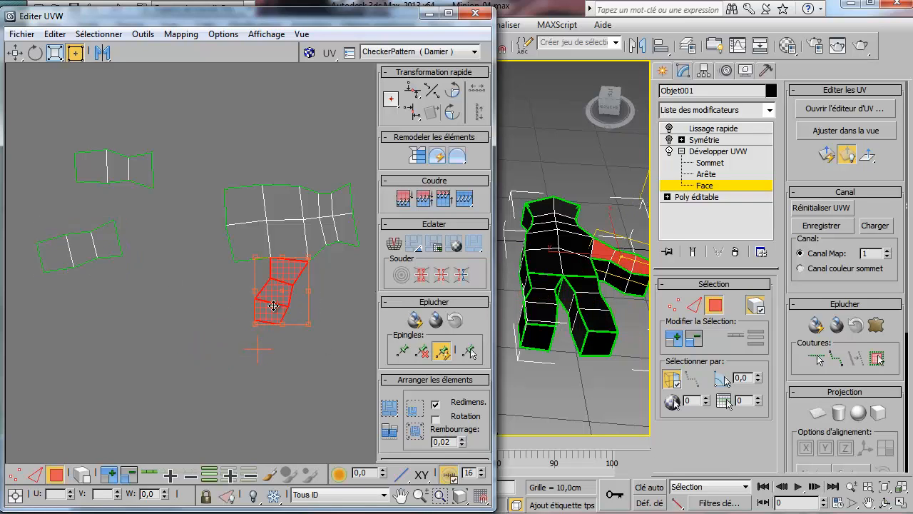
{"action": "left_click_drag", "start_coordinate": [273, 305], "coordinate": [187, 354]}
{"action": "key", "text": "ctrl+z"}
{"action": "right_click", "coordinate": [259, 291]}
{"action": "left_click", "coordinate": [217, 325]}
{"action": "left_click_drag", "start_coordinate": [278, 300], "coordinate": [168, 326]}
{"action": "left_click", "coordinate": [259, 325]}
Re-enable element selection and reposition the palm, two finger and thumb shells with clear gaps between them.
{"action": "middle_click_drag", "start_coordinate": [259, 325], "coordinate": [214, 338]}
{"action": "scroll", "coordinate": [214, 338], "scroll_direction": "down", "scroll_amount": 5}
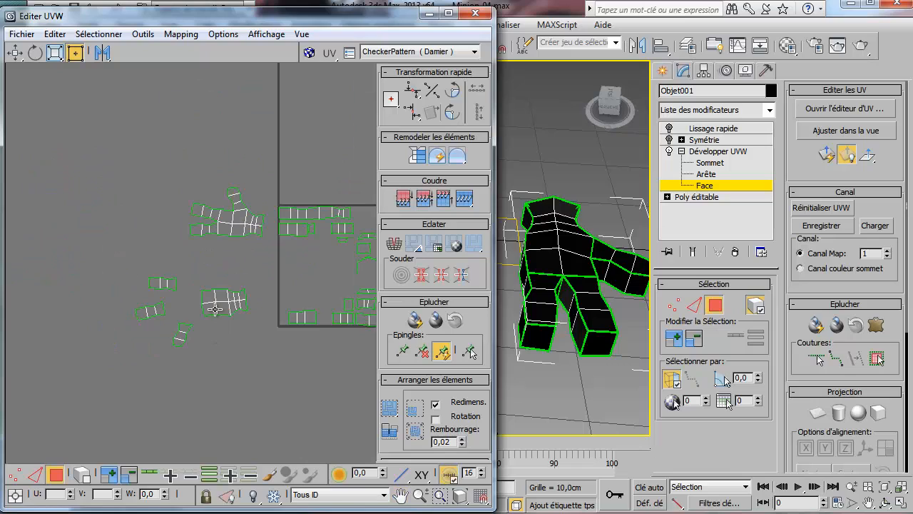
{"action": "left_click", "coordinate": [165, 284]}
{"action": "left_click_drag", "start_coordinate": [167, 281], "coordinate": [179, 262]}
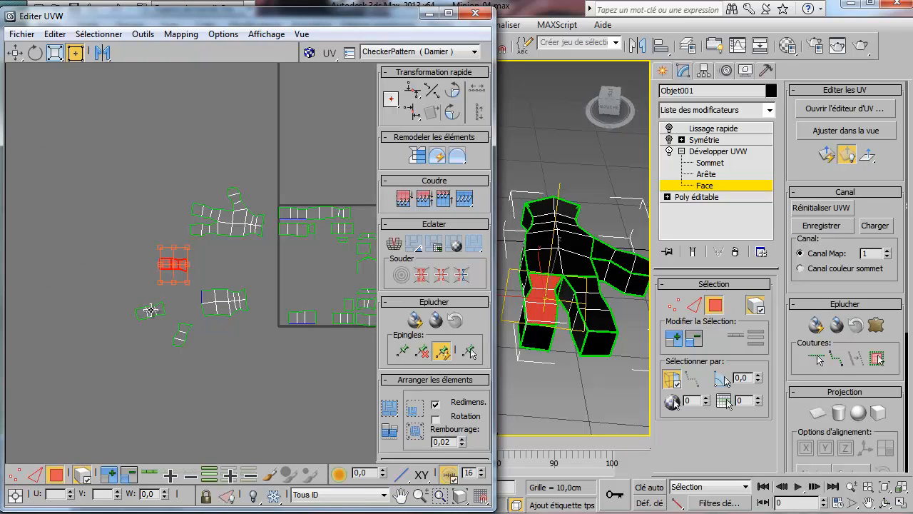
{"action": "left_click", "coordinate": [152, 312]}
{"action": "left_click_drag", "start_coordinate": [155, 312], "coordinate": [222, 276]}
{"action": "left_click", "coordinate": [220, 305]}
{"action": "left_click", "coordinate": [180, 337]}
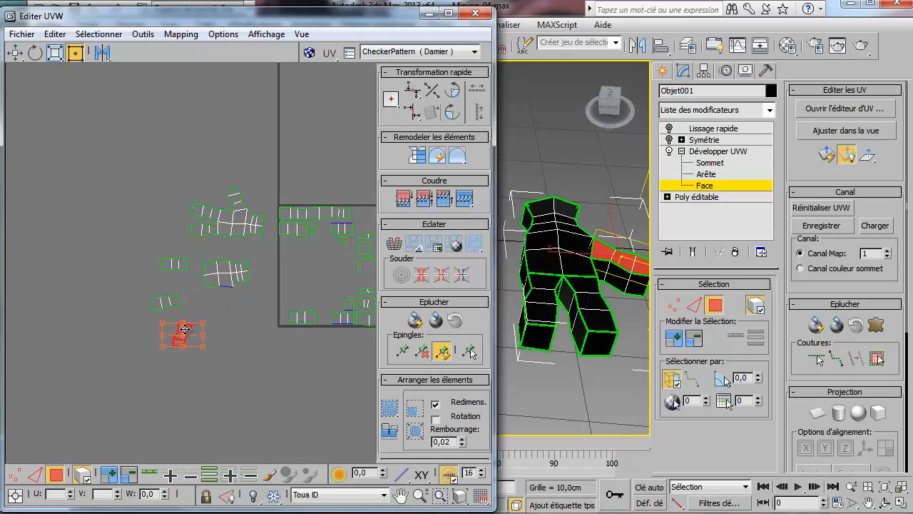
{"action": "left_click_drag", "start_coordinate": [184, 334], "coordinate": [207, 318]}
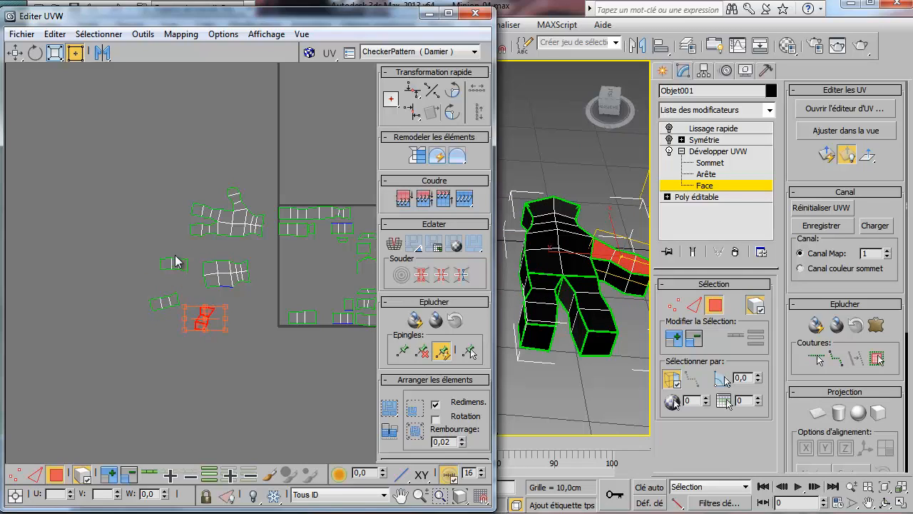
{"action": "left_click", "coordinate": [222, 339]}
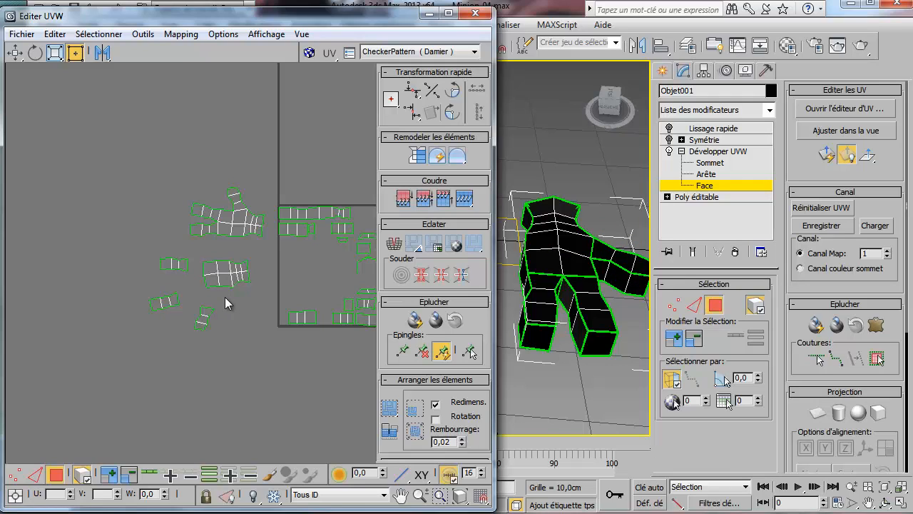
Switch to edge level and configure Lier la sélection with Aligner les clusters and Dimensionner les clusters enabled and Altération 0,5.
{"action": "middle_click_drag", "start_coordinate": [173, 283], "coordinate": [100, 266]}
{"action": "left_click", "coordinate": [34, 475]}
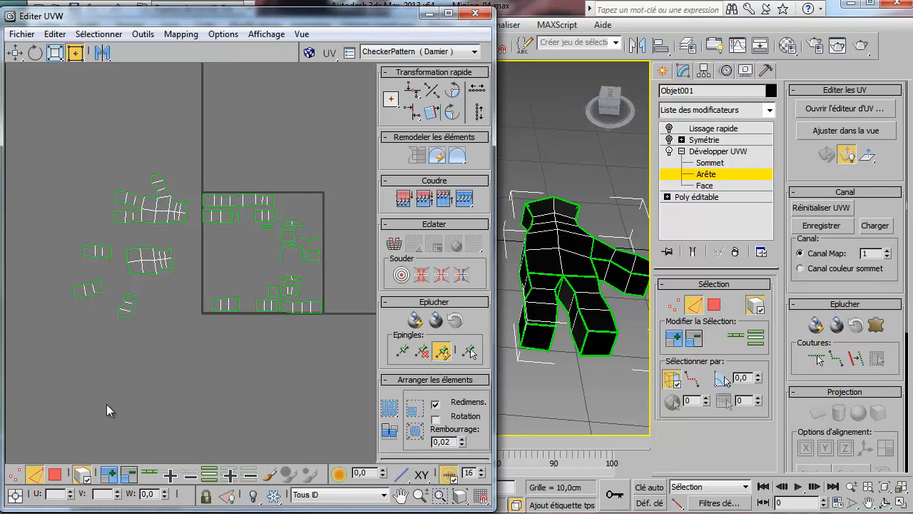
{"action": "right_click", "coordinate": [167, 308]}
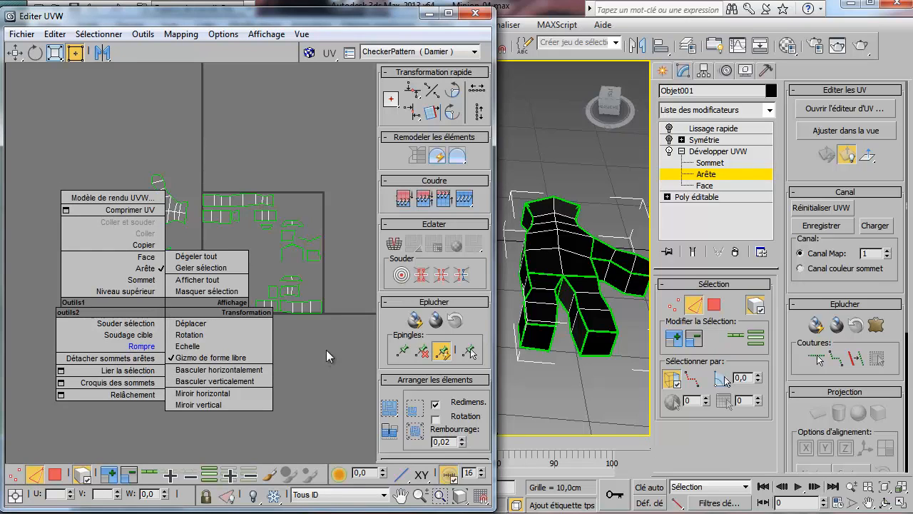
{"action": "left_click", "coordinate": [351, 268]}
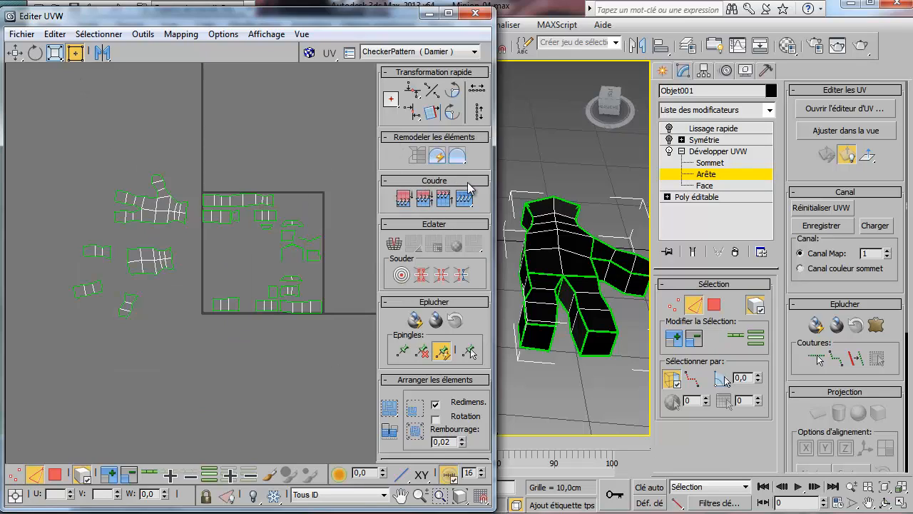
{"action": "right_click", "coordinate": [176, 287]}
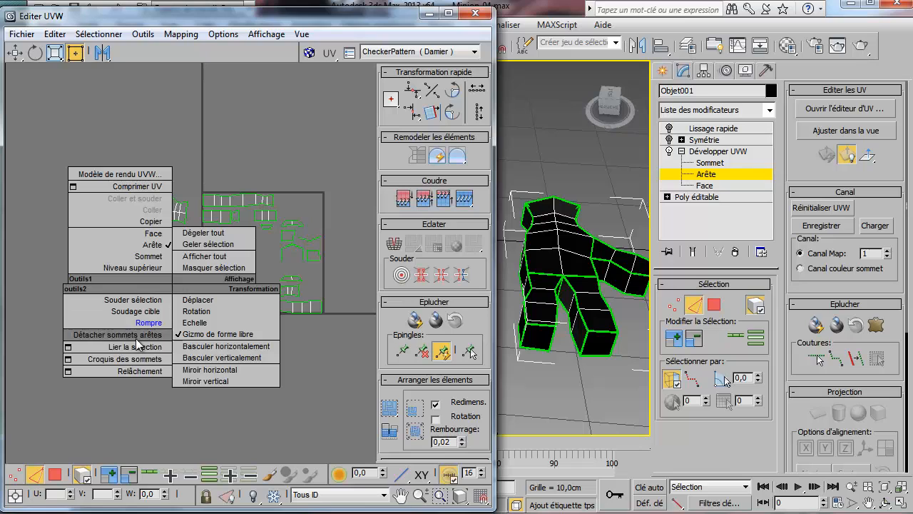
{"action": "left_click", "coordinate": [68, 346]}
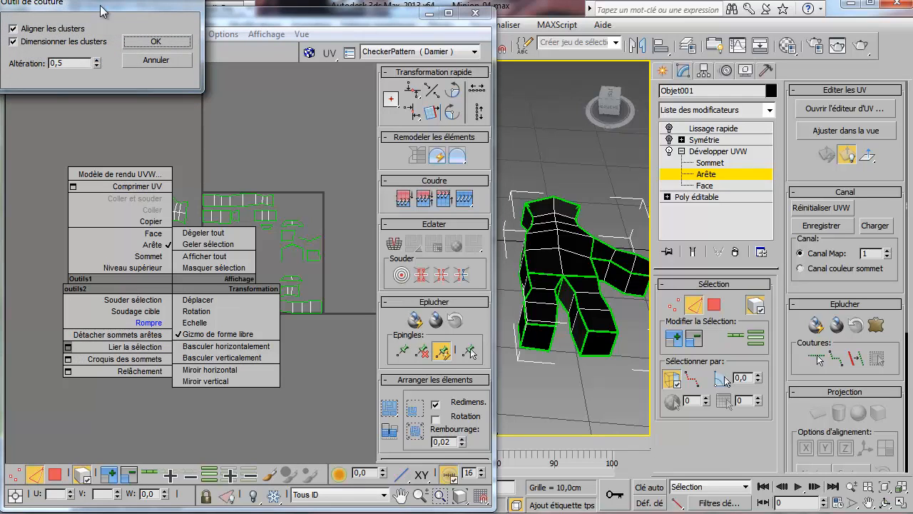
{"action": "left_click_drag", "start_coordinate": [102, 10], "coordinate": [109, 45]}
{"action": "left_click", "coordinate": [163, 78]}
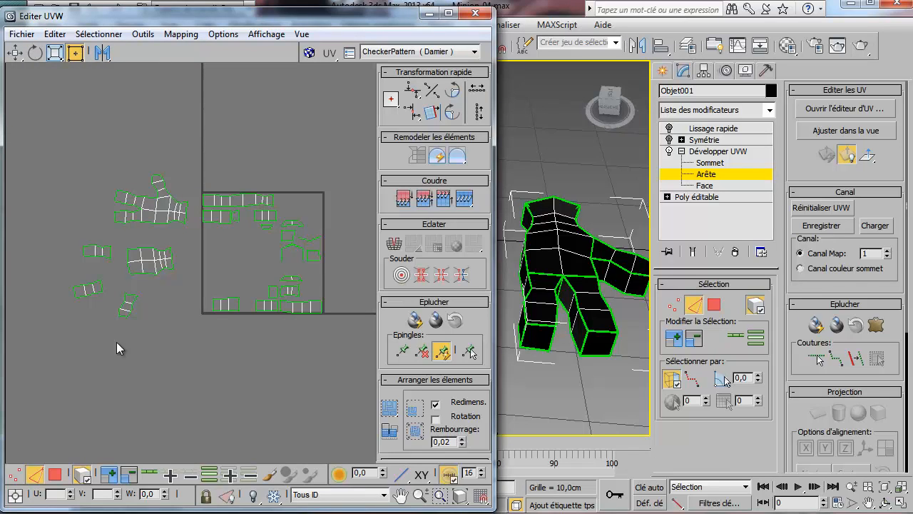
Turn off element selection, clear the edge selection and replace the freeform mode with the Déplacer tool.
{"action": "left_click", "coordinate": [123, 313]}
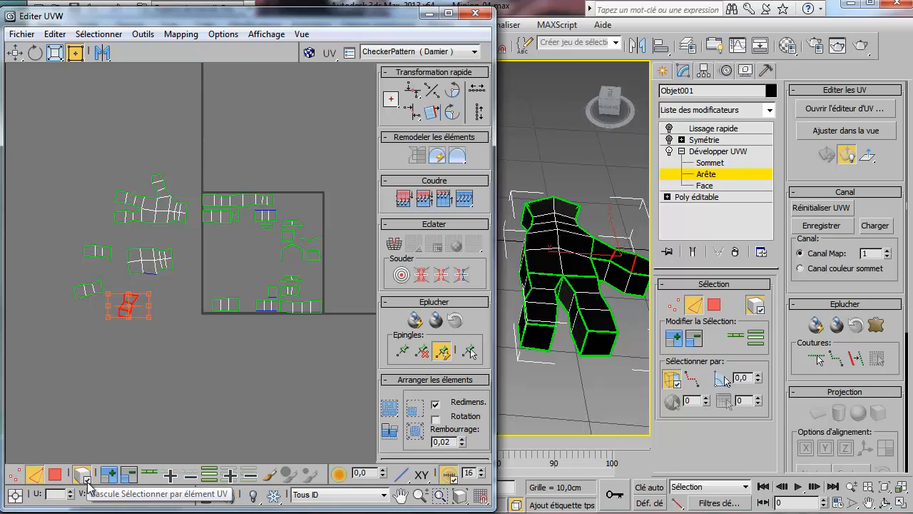
{"action": "left_click", "coordinate": [138, 388]}
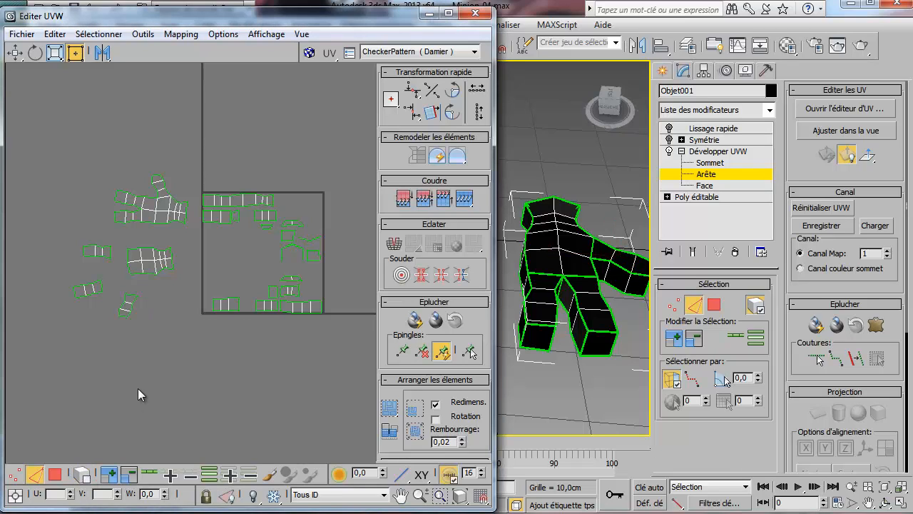
{"action": "left_click", "coordinate": [15, 52]}
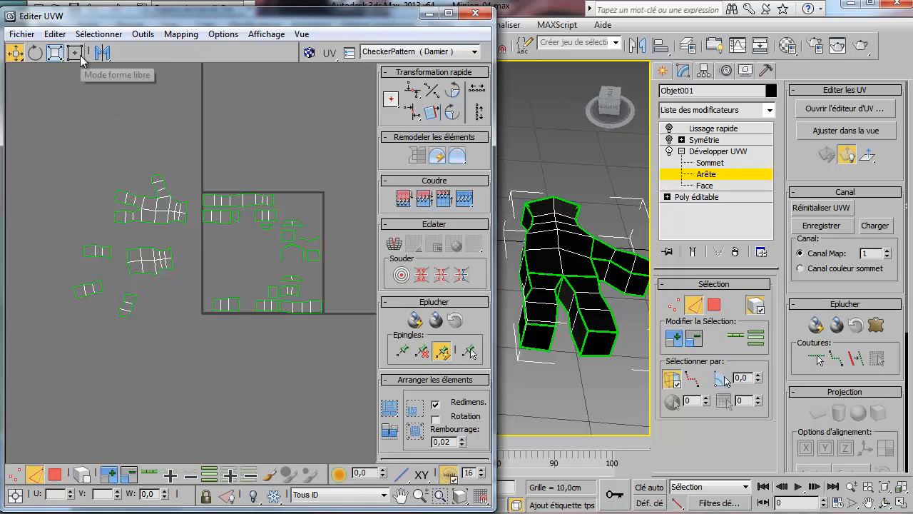
Select the thumb shell's tip edge and stitch the matching end-cap face onto it.
{"action": "scroll", "coordinate": [142, 322], "scroll_direction": "up", "scroll_amount": 6}
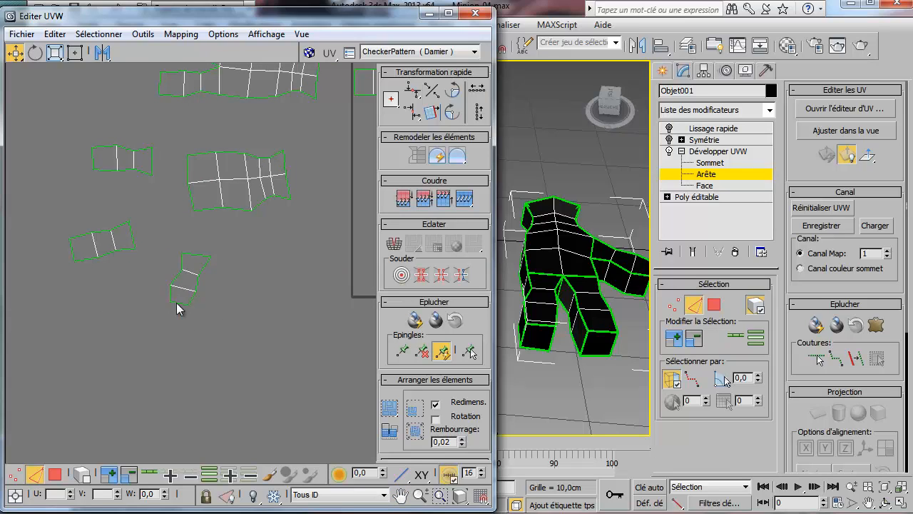
{"action": "scroll", "coordinate": [107, 287], "scroll_direction": "down", "scroll_amount": 5}
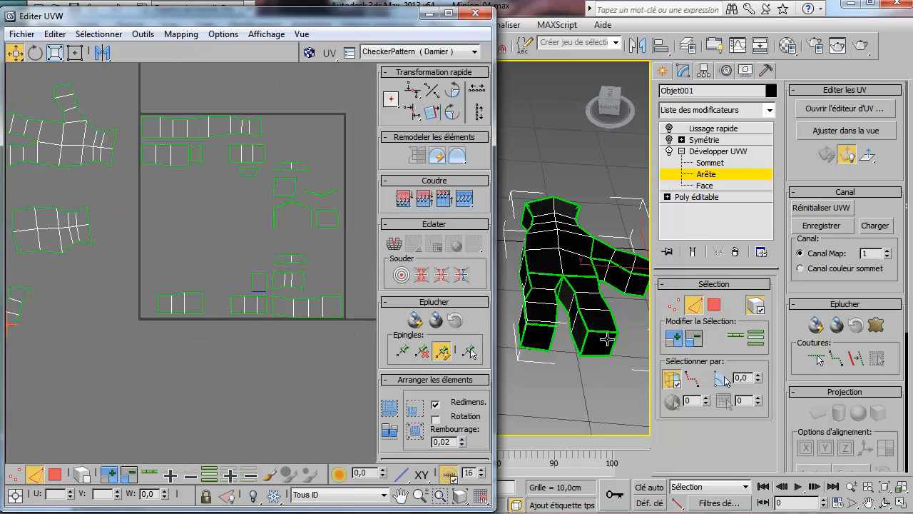
{"action": "middle_click_drag", "start_coordinate": [607, 339], "coordinate": [598, 321], "text": "alt"}
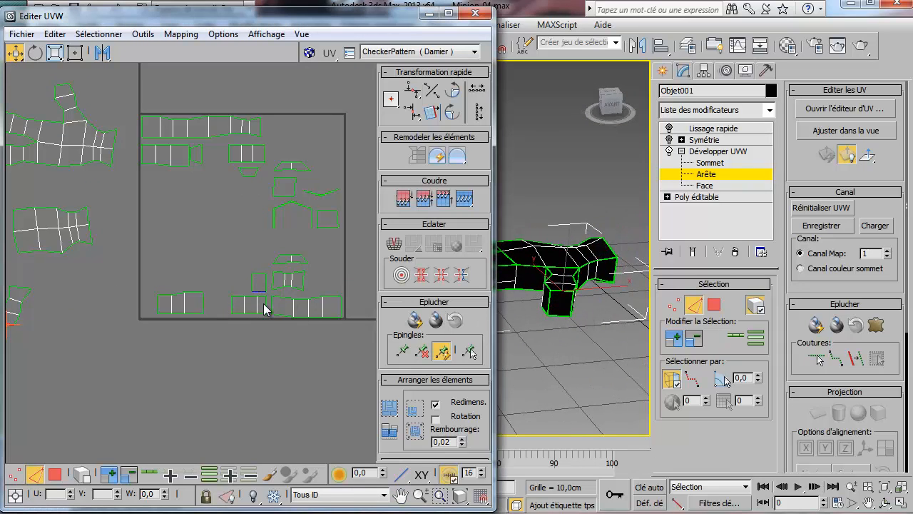
{"action": "middle_click_drag", "start_coordinate": [112, 333], "coordinate": [259, 330]}
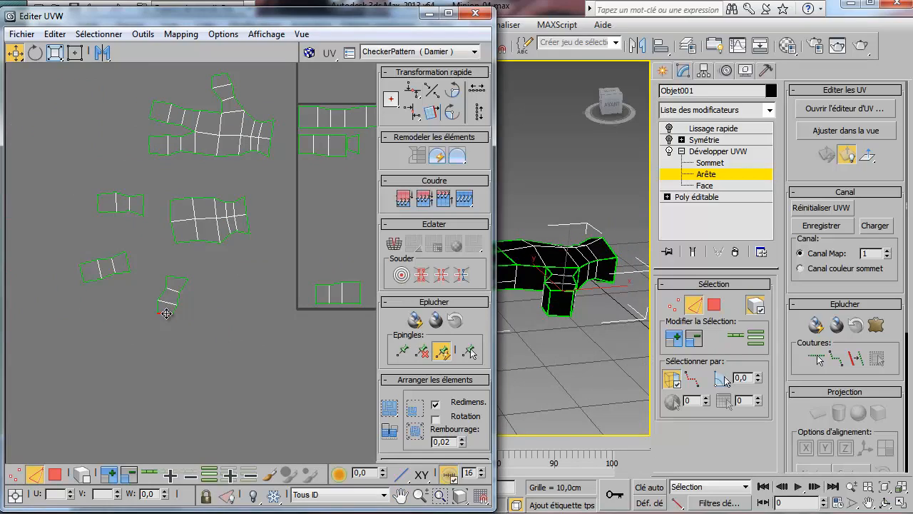
{"action": "left_click", "coordinate": [467, 202]}
Stitch the matching end-cap faces onto the tip edges of the two separated finger shells with Lier la sélection.
{"action": "left_click", "coordinate": [80, 275]}
{"action": "right_click", "coordinate": [147, 296]}
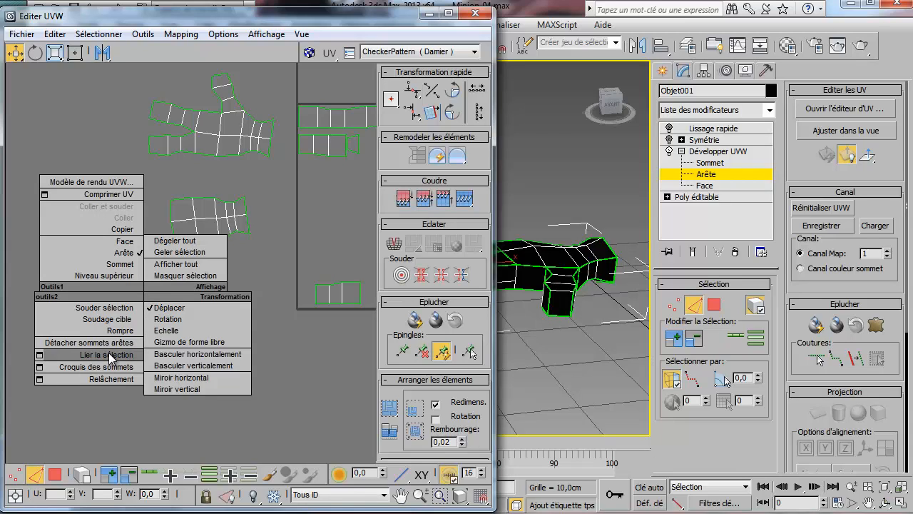
{"action": "left_click", "coordinate": [109, 355]}
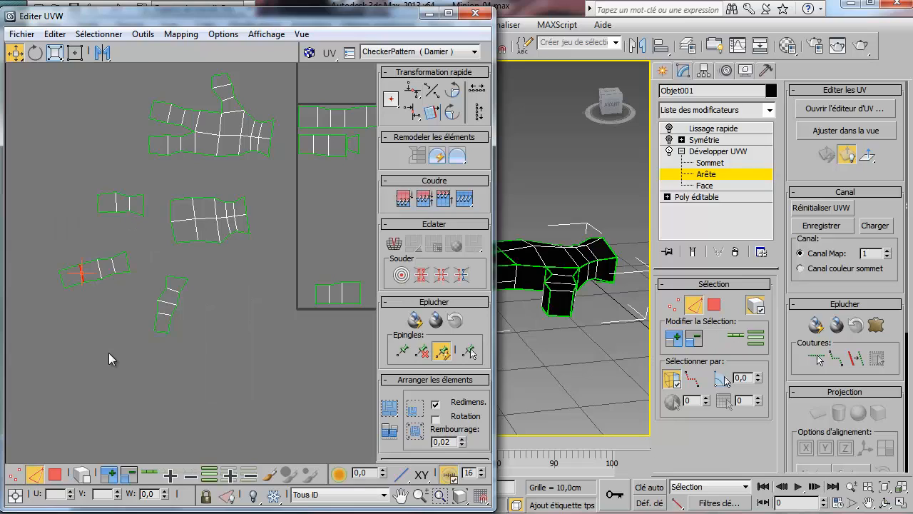
{"action": "right_click", "coordinate": [115, 248]}
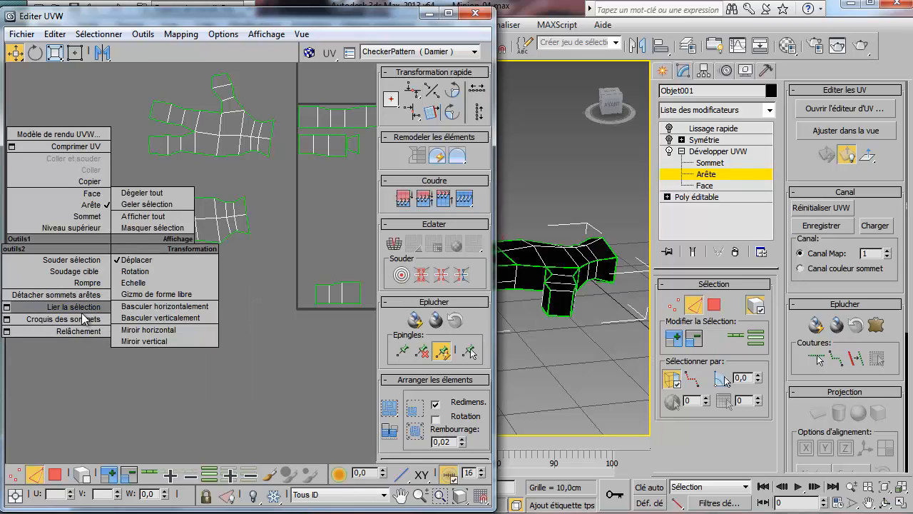
{"action": "left_click", "coordinate": [83, 313]}
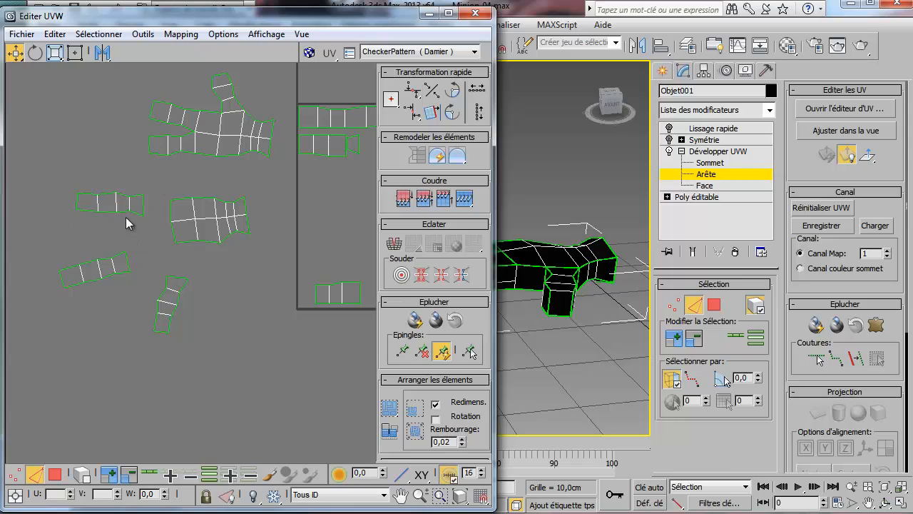
Stitch the matching side faces onto both long edges of the thumb shell with Lier la sélection.
{"action": "left_click", "coordinate": [158, 305]}
{"action": "left_click", "coordinate": [167, 284], "text": "ctrl"}
{"action": "right_click", "coordinate": [165, 293]}
{"action": "left_click", "coordinate": [140, 358]}
{"action": "left_click", "coordinate": [176, 305]}
{"action": "right_click", "coordinate": [191, 314]}
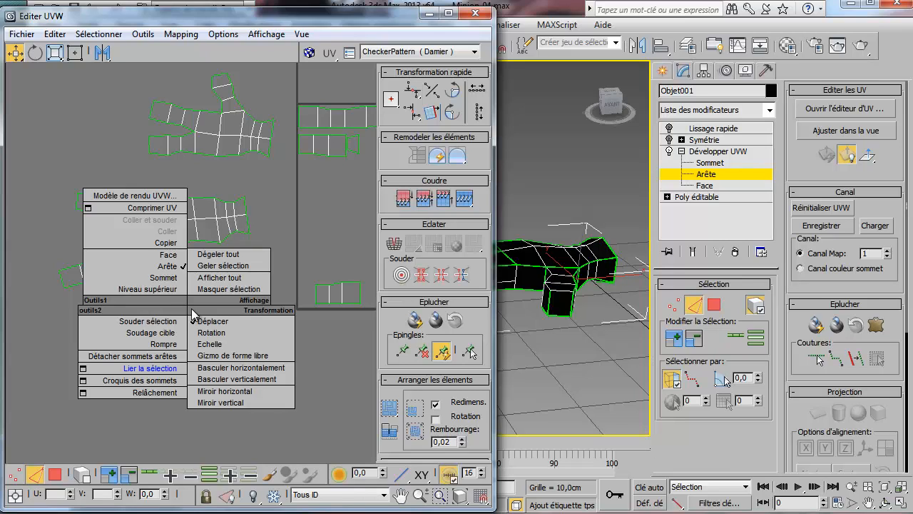
{"action": "left_click", "coordinate": [159, 364]}
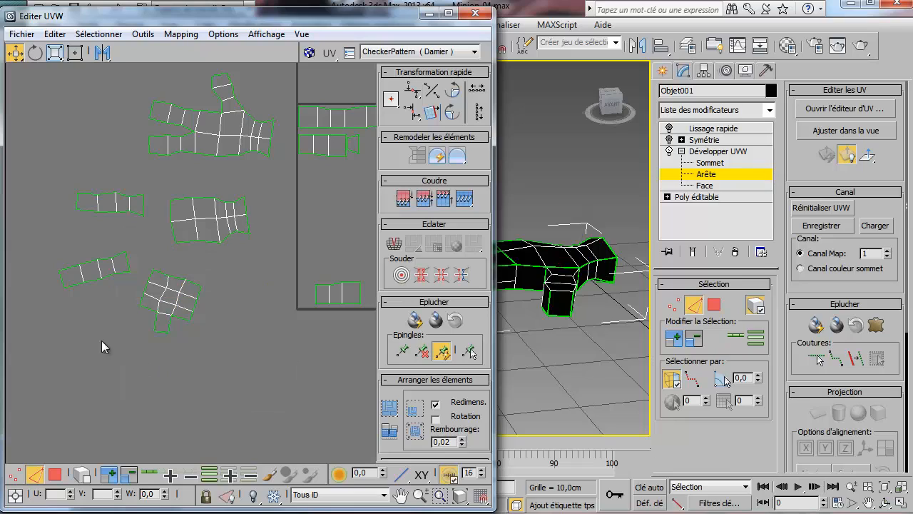
Stitch the matching side strip onto the lower long edges of the upper finger shell with Lier la sélection.
{"action": "left_click", "coordinate": [112, 212]}
{"action": "left_click", "coordinate": [136, 215], "text": "ctrl"}
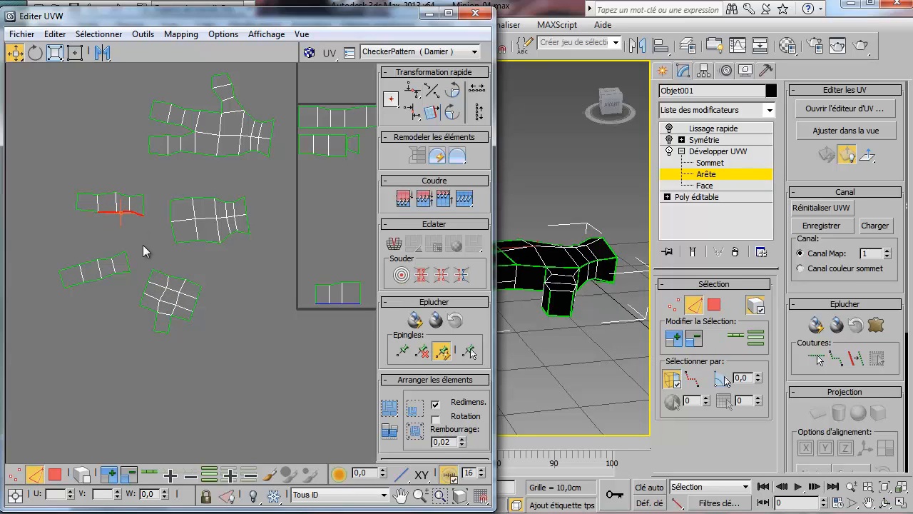
{"action": "right_click", "coordinate": [90, 245]}
{"action": "left_click", "coordinate": [66, 300]}
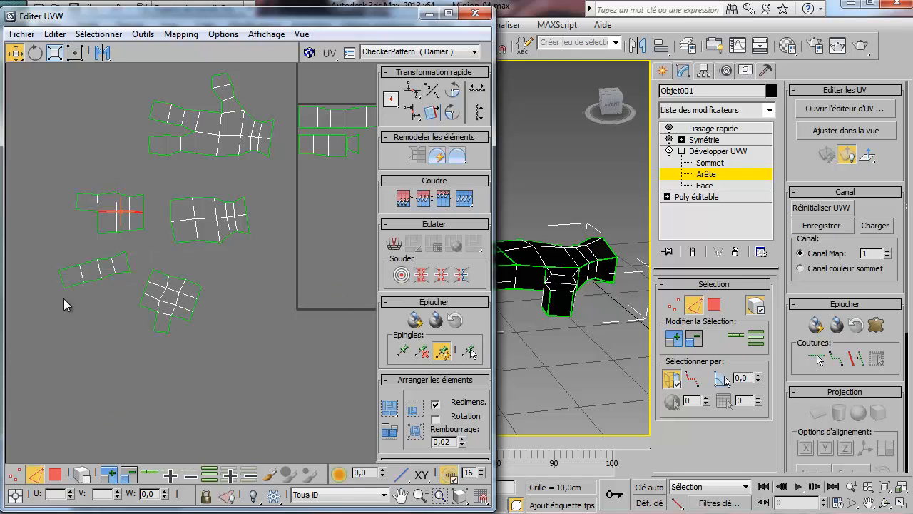
Stitch the matching side faces onto the upper long edge of the lower finger shell with Lier la sélection.
{"action": "left_click", "coordinate": [89, 262]}
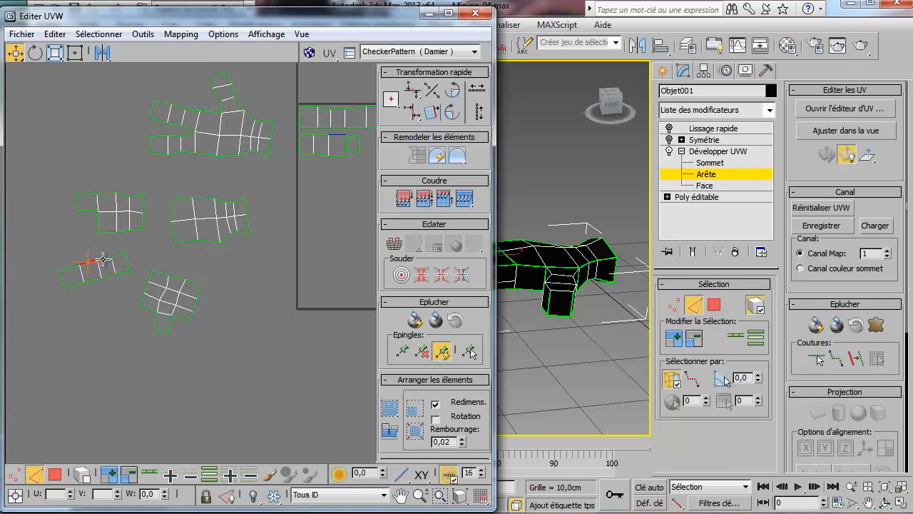
{"action": "right_click", "coordinate": [124, 266]}
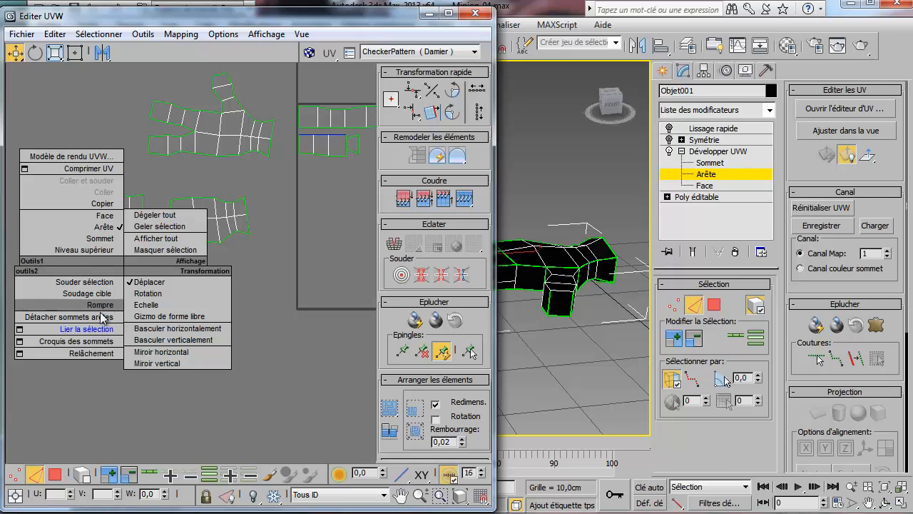
{"action": "left_click", "coordinate": [97, 328]}
{"action": "left_click", "coordinate": [111, 302]}
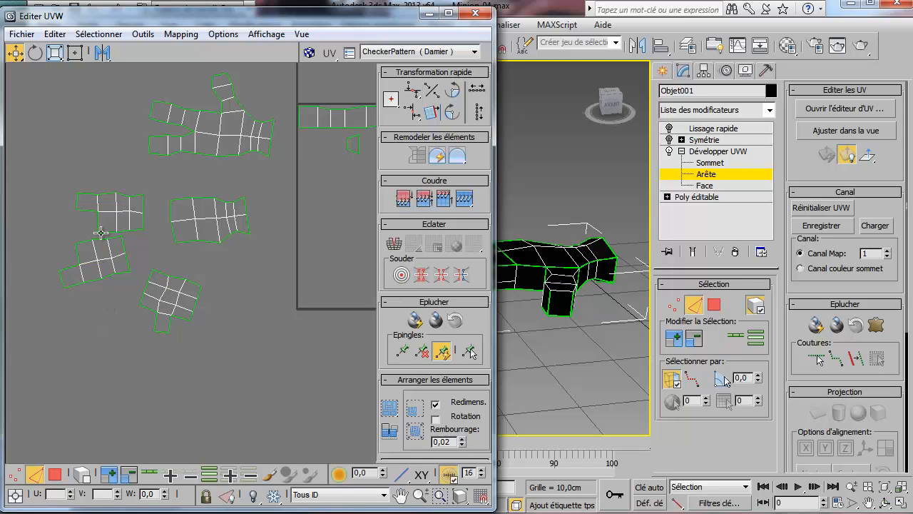
Select the upper long edges of the upper finger shell and stitch the matching side strip onto them.
{"action": "left_click", "coordinate": [107, 193]}
{"action": "left_click", "coordinate": [124, 194], "text": "ctrl"}
{"action": "right_click", "coordinate": [128, 236]}
{"action": "left_click", "coordinate": [98, 293]}
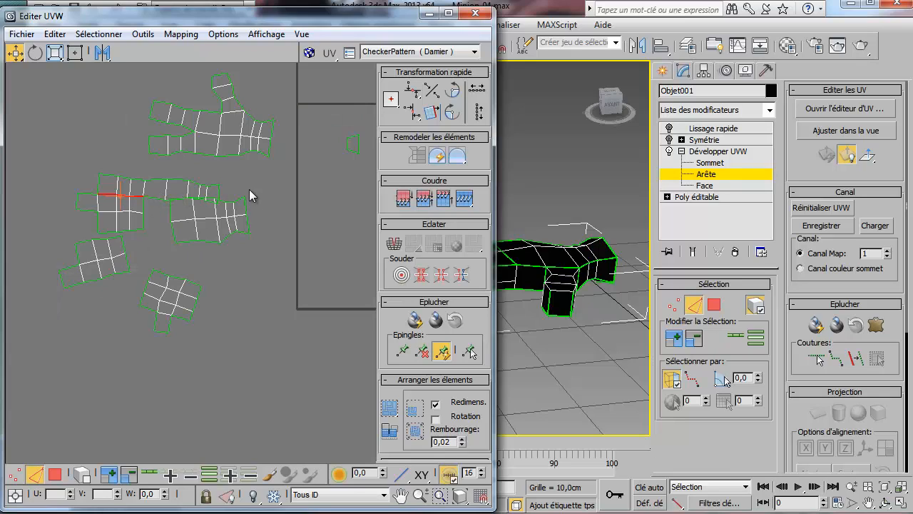
Stitch the matching side faces onto the lower long edges of the lower finger shell with Lier la sélection.
{"action": "left_click", "coordinate": [99, 279]}
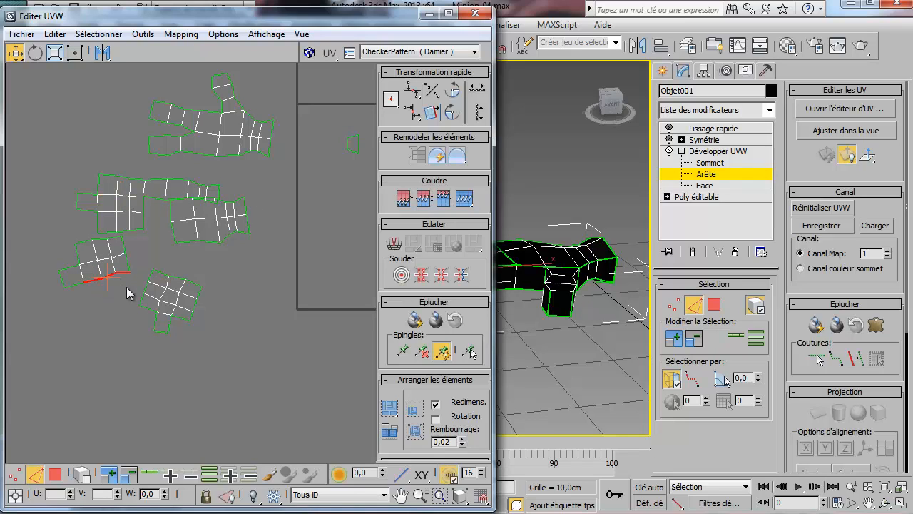
{"action": "right_click", "coordinate": [126, 289]}
{"action": "left_click", "coordinate": [92, 345]}
Break the extra palm side face off the lower finger shell and move it beneath the palm shell.
{"action": "left_click", "coordinate": [55, 475]}
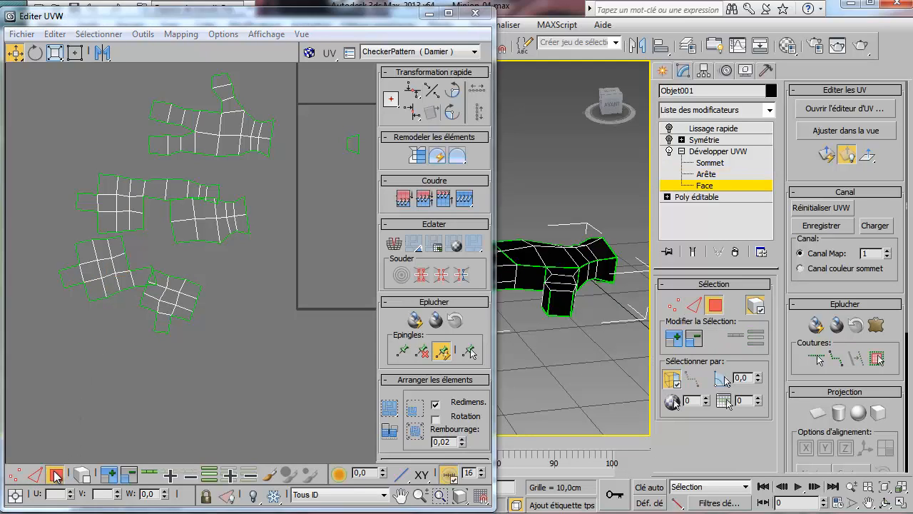
{"action": "left_click", "coordinate": [134, 278]}
{"action": "right_click", "coordinate": [135, 279]}
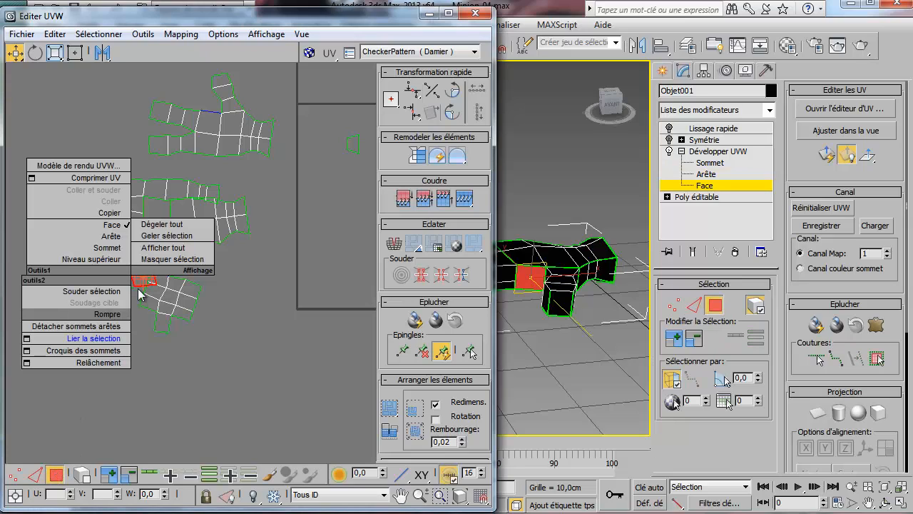
{"action": "left_click", "coordinate": [159, 343]}
{"action": "right_click", "coordinate": [116, 321]}
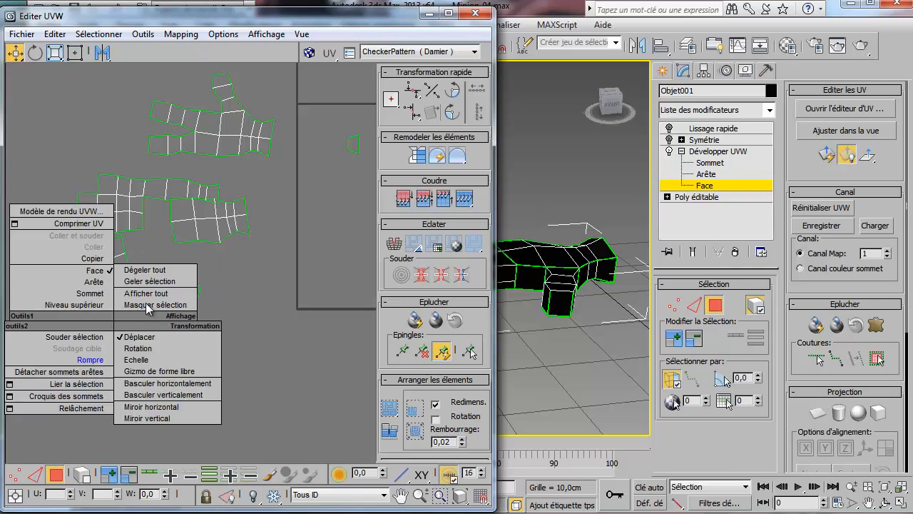
{"action": "left_click", "coordinate": [168, 232]}
{"action": "left_click", "coordinate": [139, 274]}
{"action": "left_click_drag", "start_coordinate": [141, 275], "coordinate": [198, 261]}
Break the palm's side strip off the upper finger shell with Rompre and move it above the palm shell.
{"action": "left_click", "coordinate": [154, 193]}
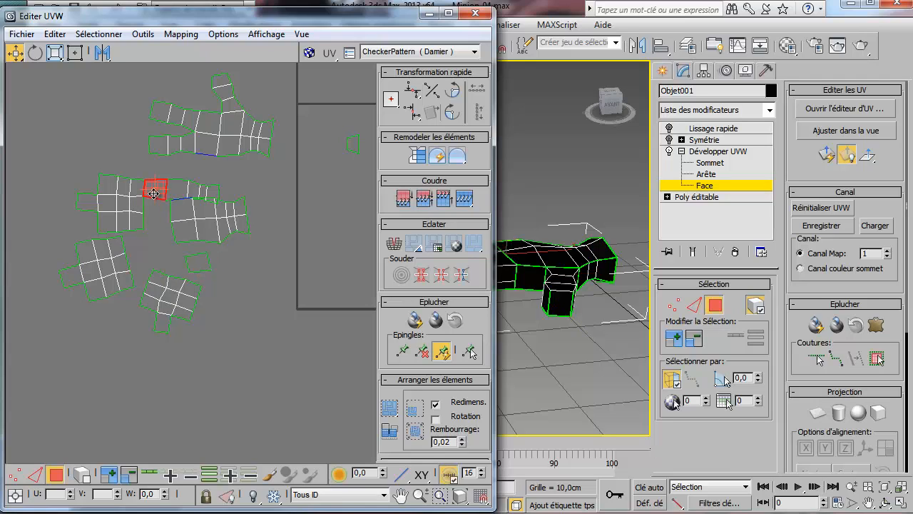
{"action": "left_click", "coordinate": [174, 192], "text": "ctrl"}
{"action": "left_click", "coordinate": [197, 190], "text": "ctrl"}
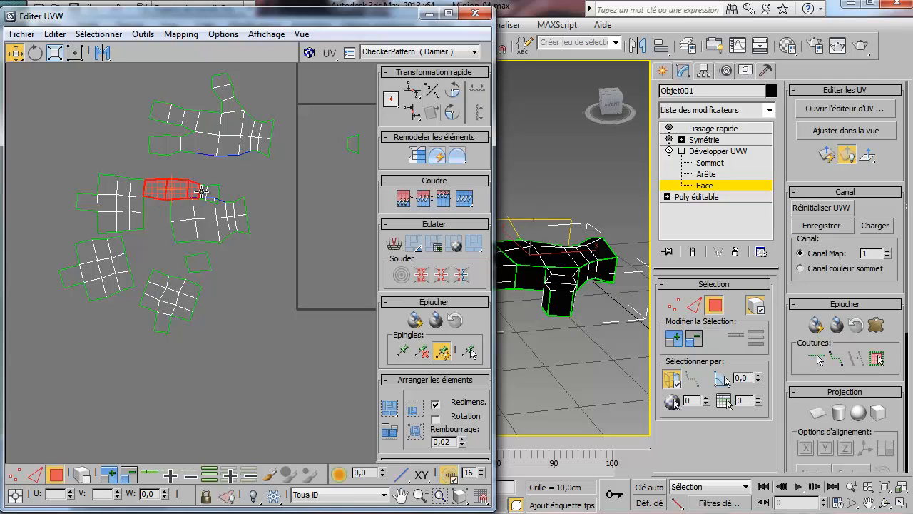
{"action": "right_click", "coordinate": [185, 190]}
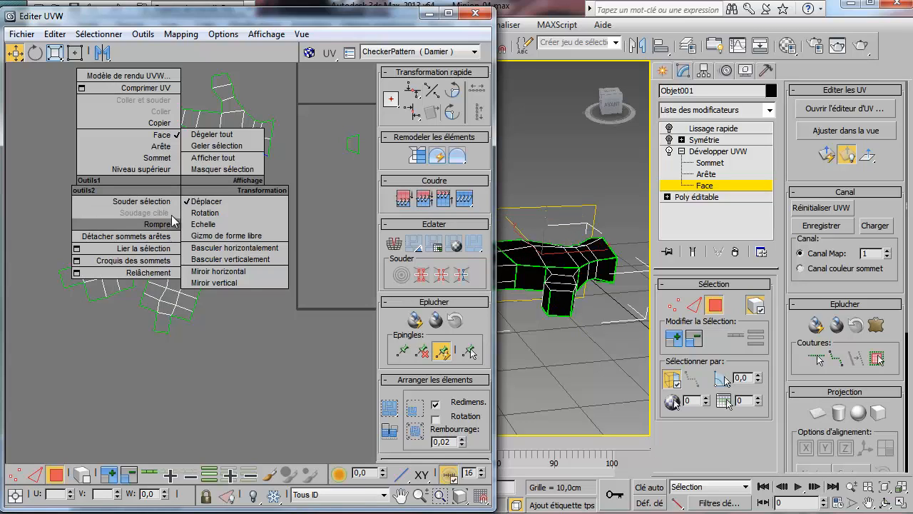
{"action": "left_click", "coordinate": [164, 223]}
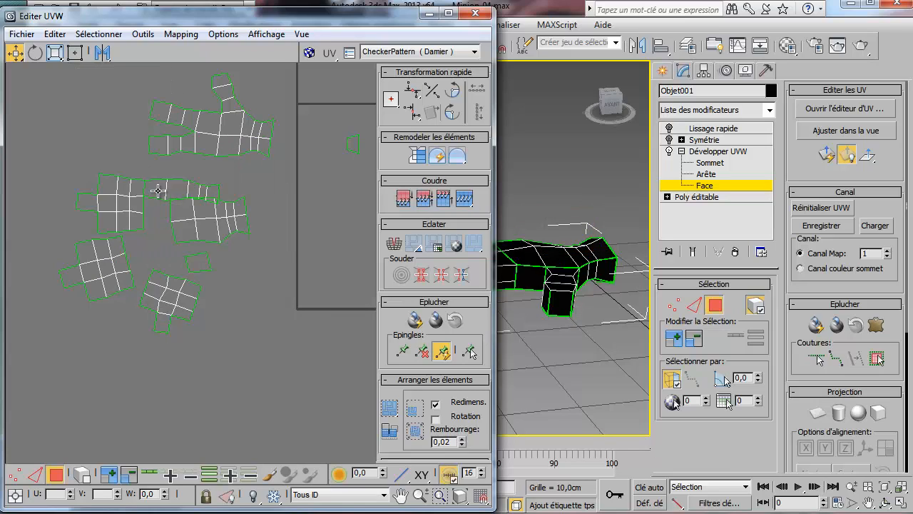
{"action": "left_click", "coordinate": [158, 189]}
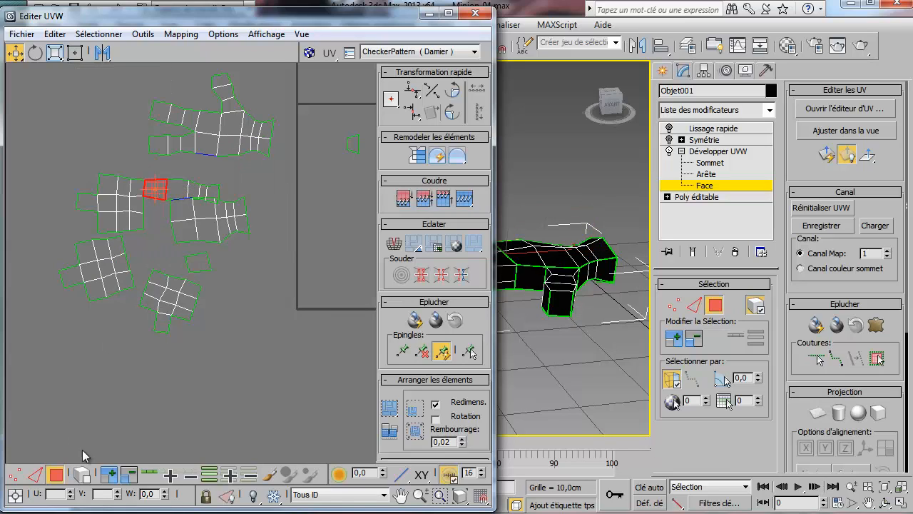
{"action": "double_click", "coordinate": [163, 188]}
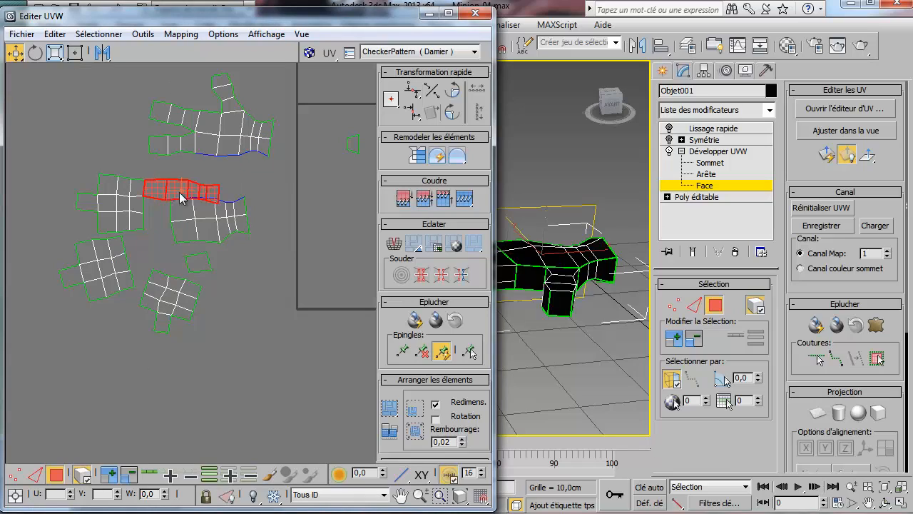
{"action": "left_click_drag", "start_coordinate": [178, 189], "coordinate": [188, 171]}
{"action": "left_click", "coordinate": [256, 267]}
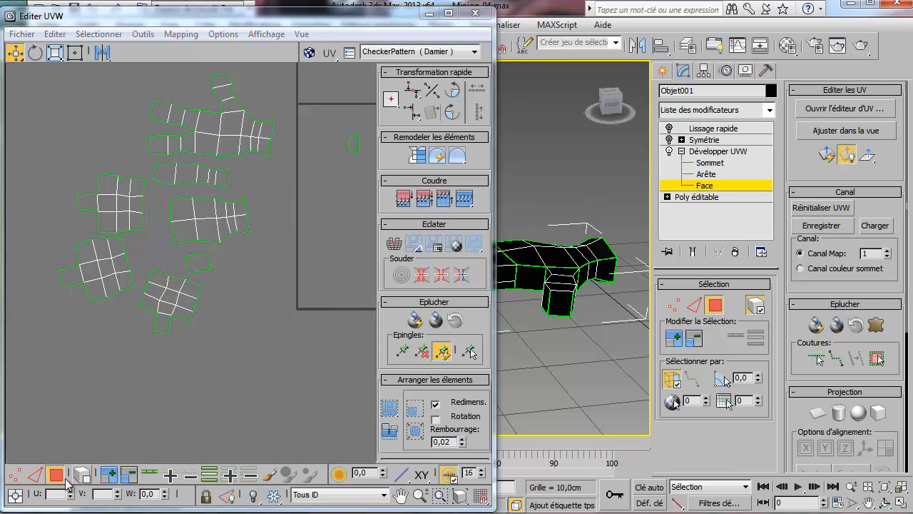
Select all upper edges of the palm shell and stitch the detached side strip onto them with Lier la sélection.
{"action": "left_click", "coordinate": [35, 474]}
{"action": "left_click", "coordinate": [183, 200]}
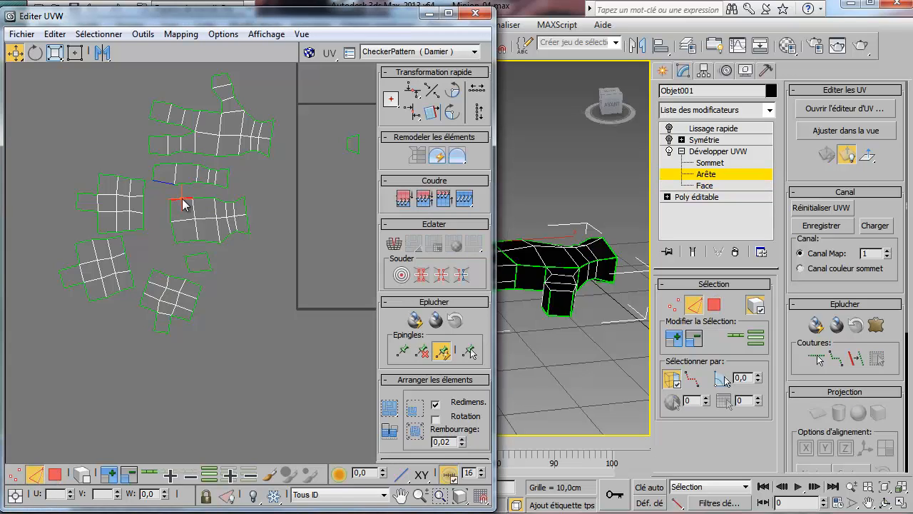
{"action": "left_click", "coordinate": [202, 198], "text": "ctrl"}
{"action": "left_click", "coordinate": [220, 200], "text": "ctrl"}
{"action": "left_click", "coordinate": [228, 202], "text": "ctrl"}
{"action": "left_click", "coordinate": [231, 203], "text": "ctrl"}
{"action": "left_click", "coordinate": [241, 198], "text": "ctrl"}
{"action": "right_click", "coordinate": [108, 364]}
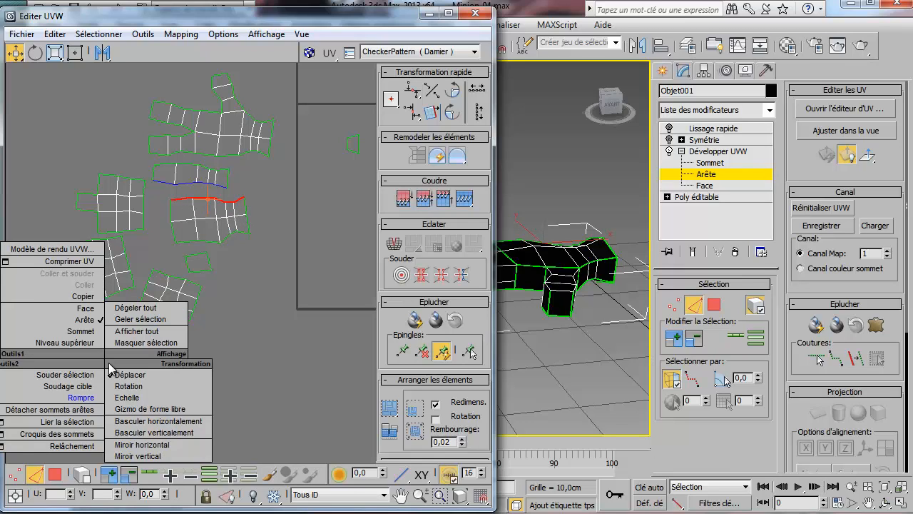
{"action": "left_click", "coordinate": [71, 426]}
{"action": "left_click", "coordinate": [218, 261]}
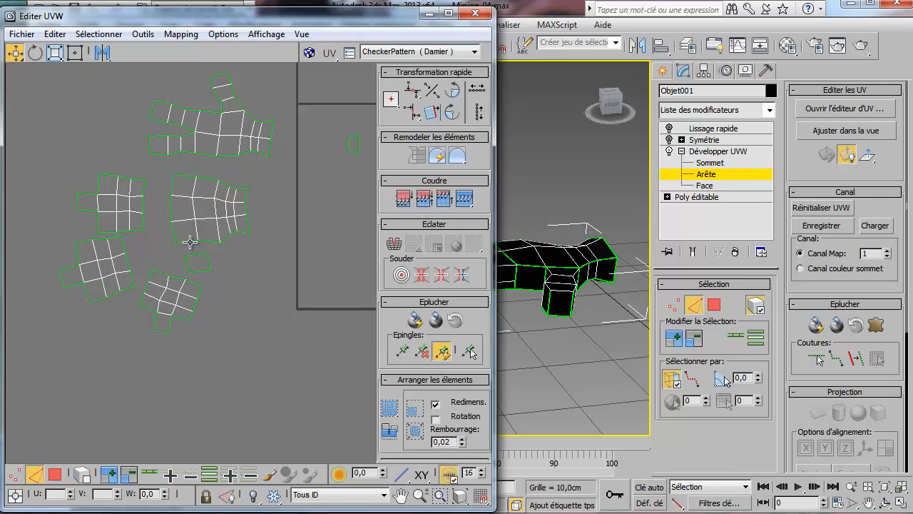
Stitch the small detached side face and the wrist's matching side faces onto the palm shell's lower edges.
{"action": "left_click", "coordinate": [187, 241]}
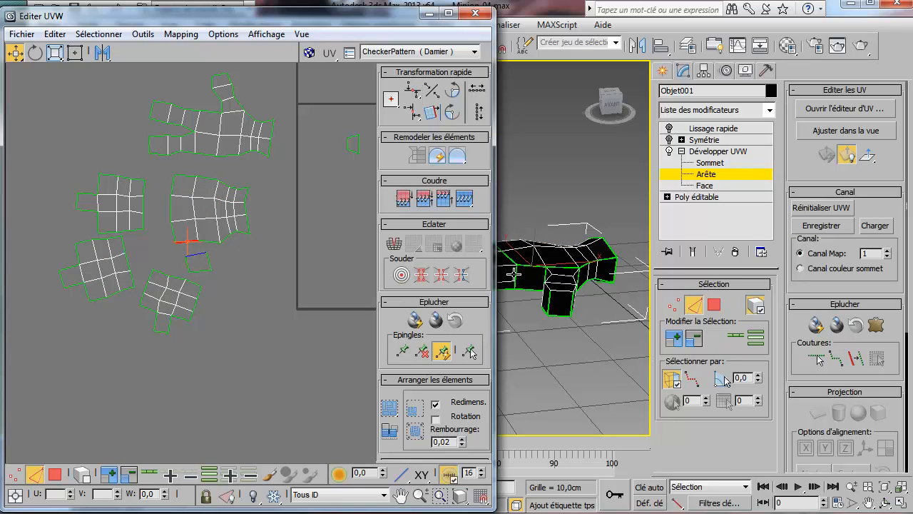
{"action": "right_click", "coordinate": [179, 250]}
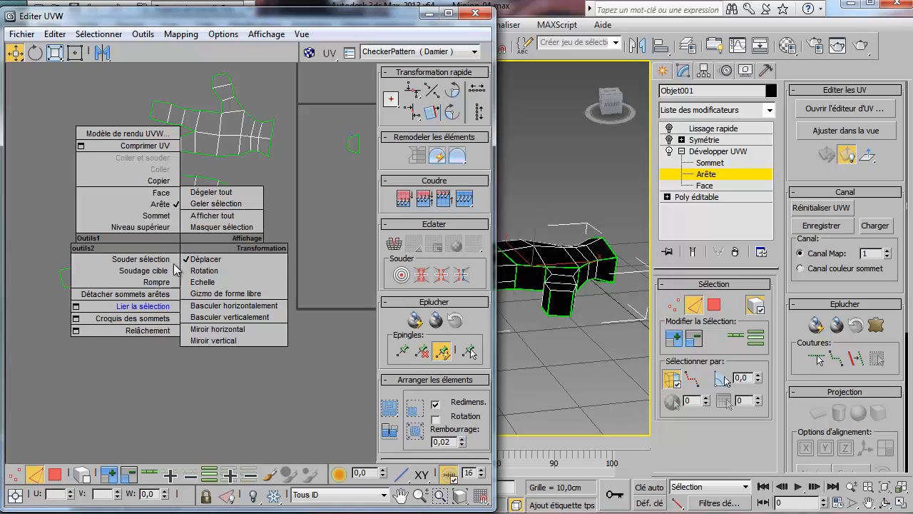
{"action": "left_click", "coordinate": [154, 312]}
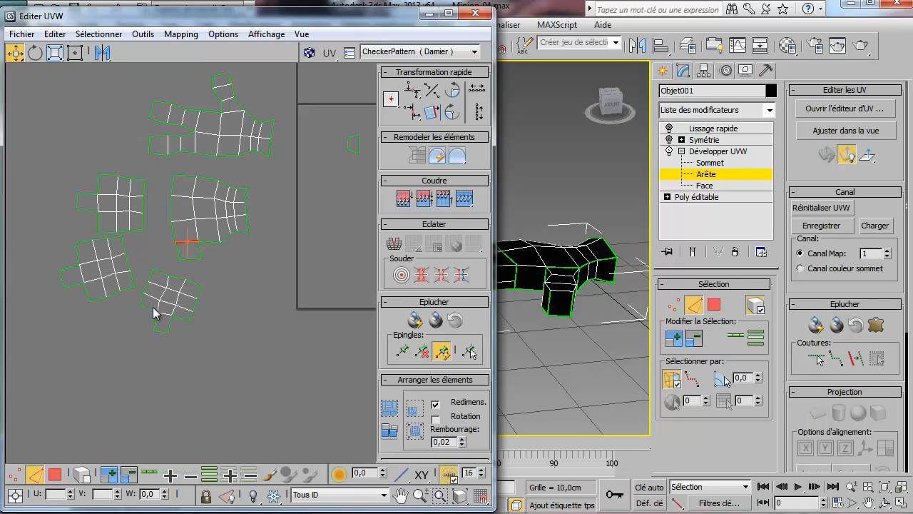
{"action": "left_click", "coordinate": [225, 238]}
{"action": "left_click", "coordinate": [232, 232], "text": "ctrl"}
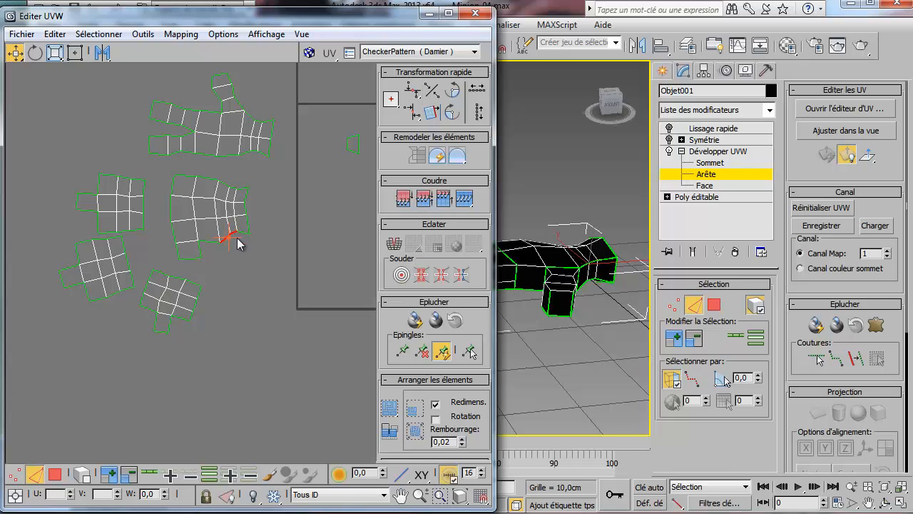
{"action": "left_click", "coordinate": [243, 233], "text": "ctrl"}
{"action": "right_click", "coordinate": [226, 261]}
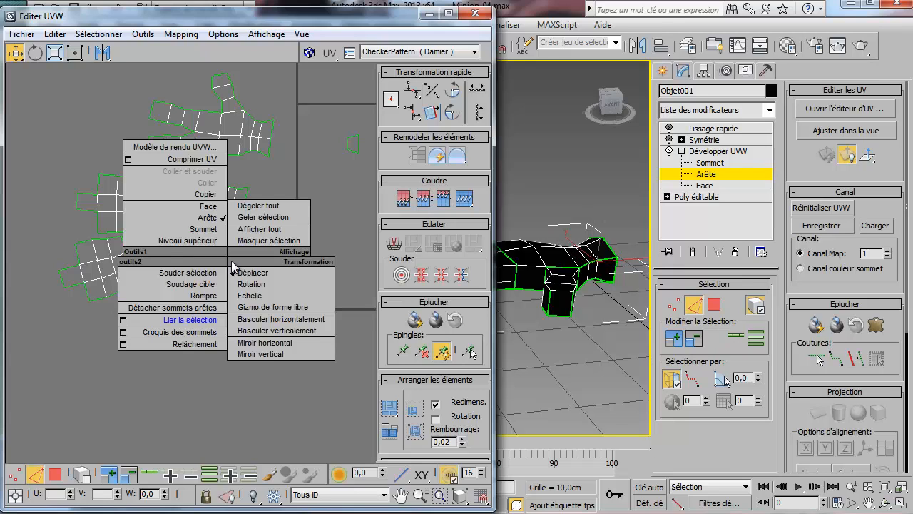
{"action": "left_click", "coordinate": [191, 319]}
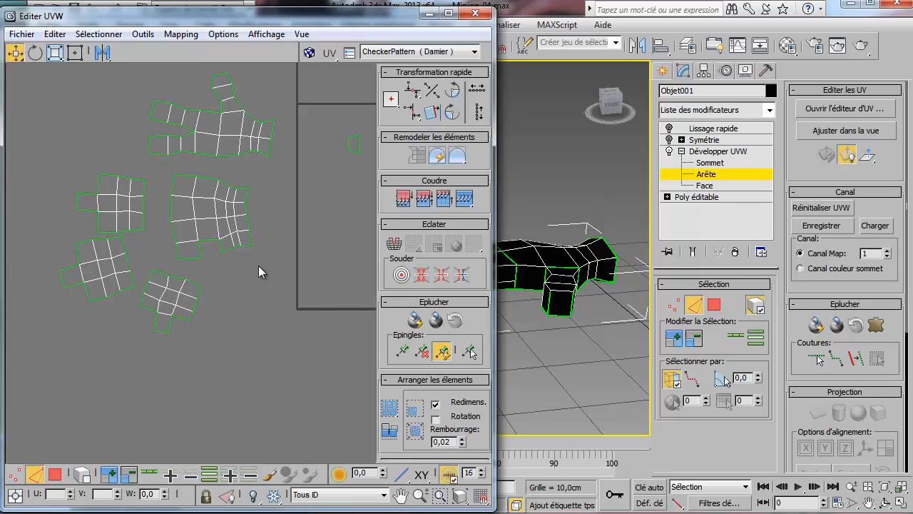
Select the six ring faces around the wrist opening and flatten them with a planar map aligned to X.
{"action": "scroll", "coordinate": [258, 266], "scroll_direction": "down", "scroll_amount": 4}
{"action": "middle_click_drag", "start_coordinate": [212, 265], "coordinate": [155, 264]}
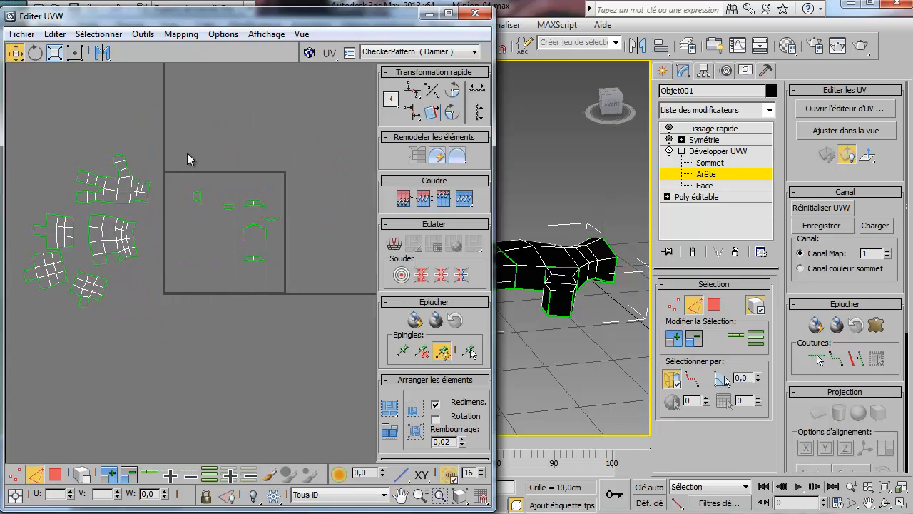
{"action": "middle_click_drag", "start_coordinate": [619, 279], "coordinate": [553, 273], "text": "alt"}
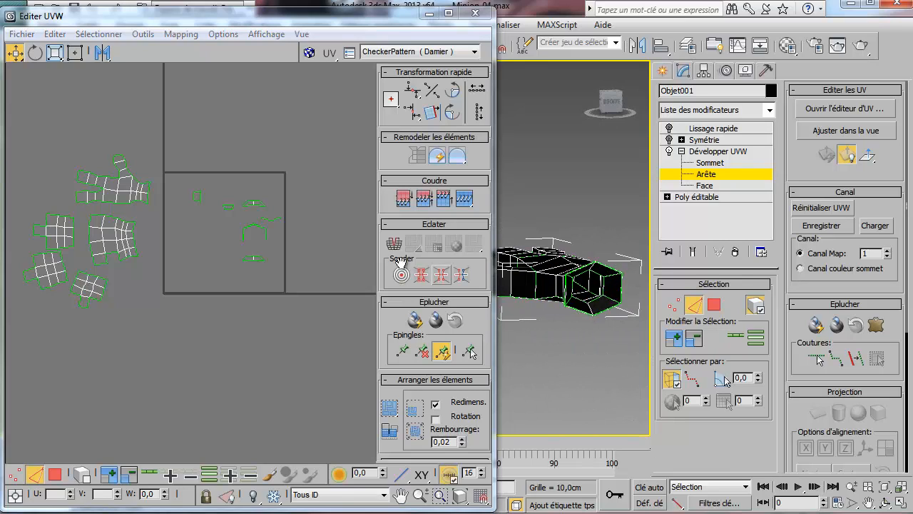
{"action": "left_click", "coordinate": [57, 474]}
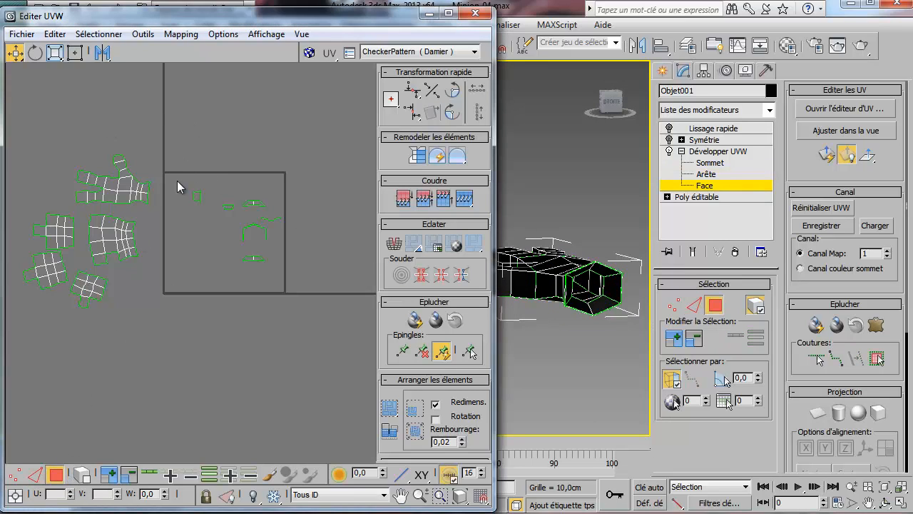
{"action": "left_click_drag", "start_coordinate": [289, 304], "coordinate": [298, 309]}
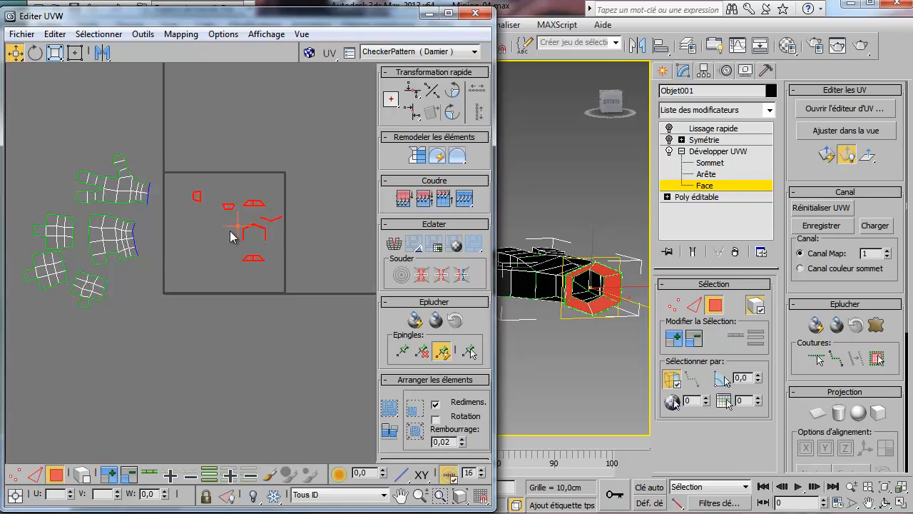
{"action": "left_click", "coordinate": [815, 304]}
{"action": "left_click", "coordinate": [811, 193]}
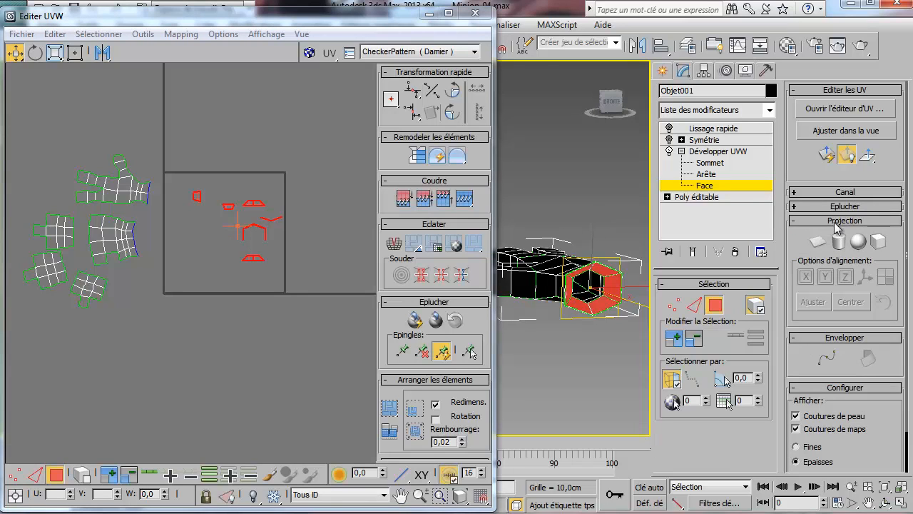
{"action": "left_click", "coordinate": [821, 242]}
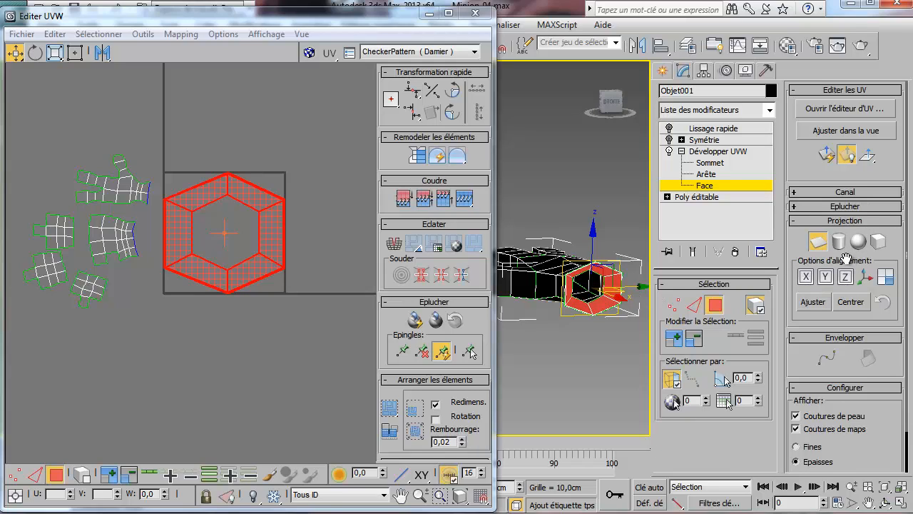
{"action": "left_click", "coordinate": [807, 279]}
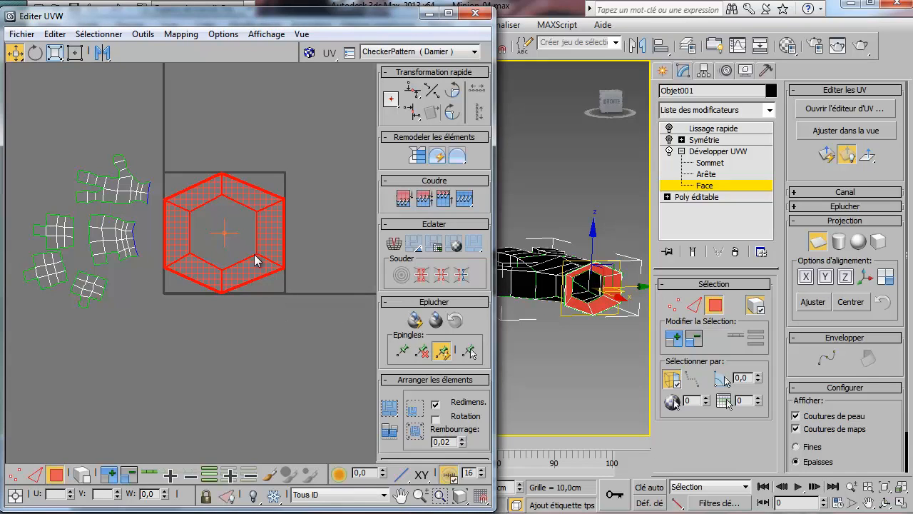
{"action": "left_click", "coordinate": [816, 243]}
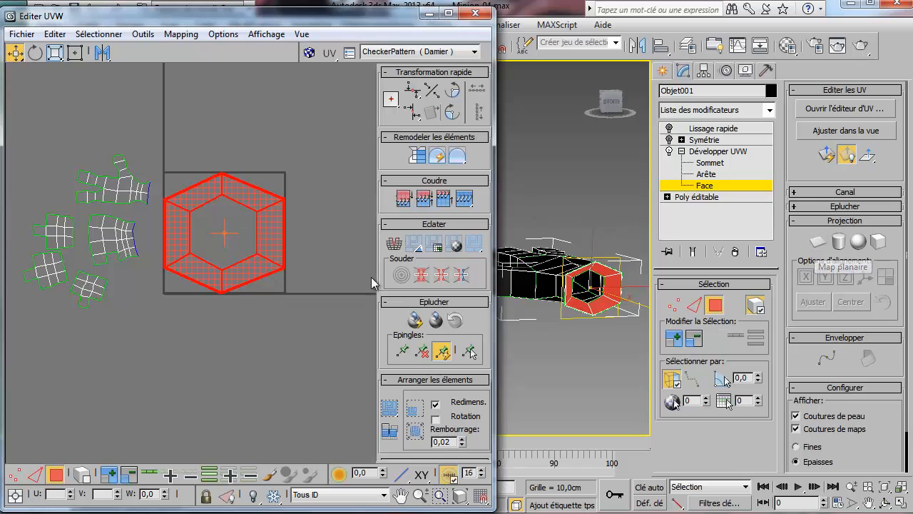
Select the six overlapping front faces of the wrist ring one by one and scale them inward about the ring's centre.
{"action": "left_click", "coordinate": [292, 238]}
{"action": "left_click", "coordinate": [200, 198]}
{"action": "left_click", "coordinate": [239, 204], "text": "ctrl"}
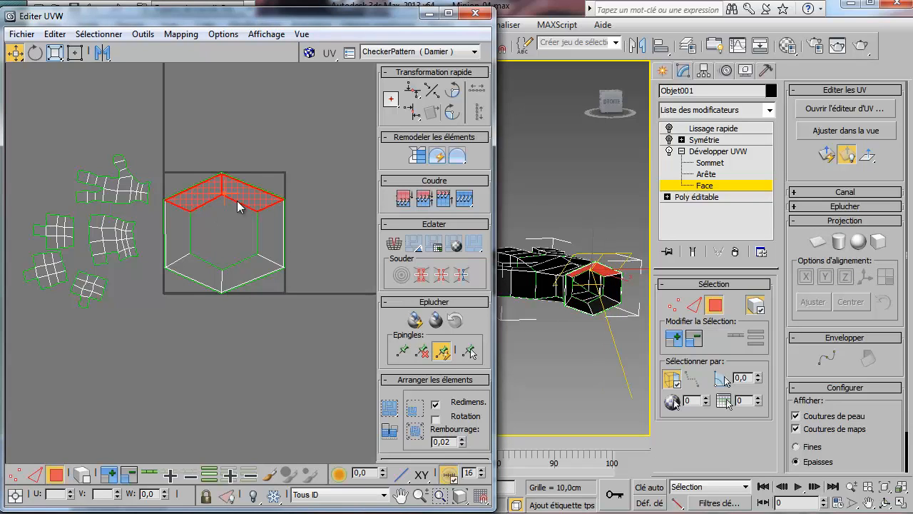
{"action": "left_click", "coordinate": [265, 230], "text": "ctrl"}
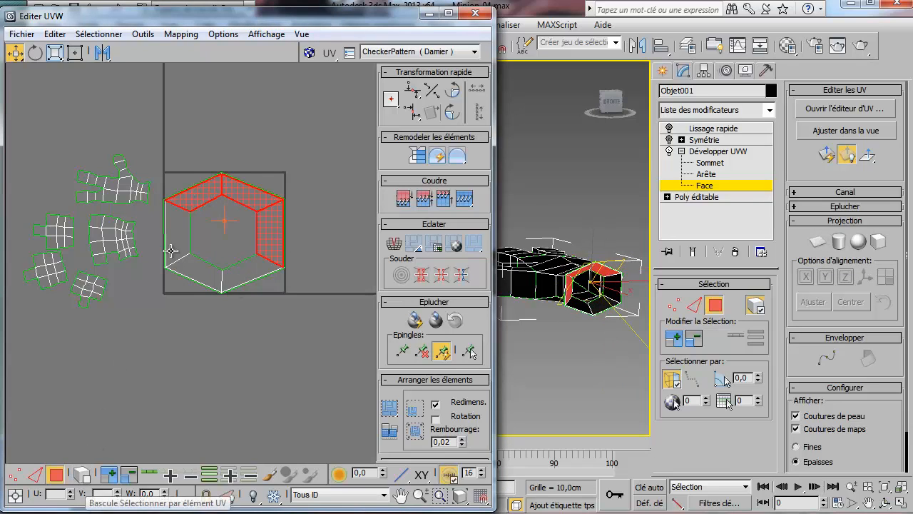
{"action": "left_click", "coordinate": [170, 225], "text": "ctrl"}
{"action": "left_click", "coordinate": [200, 273], "text": "ctrl"}
{"action": "left_click", "coordinate": [242, 281], "text": "ctrl"}
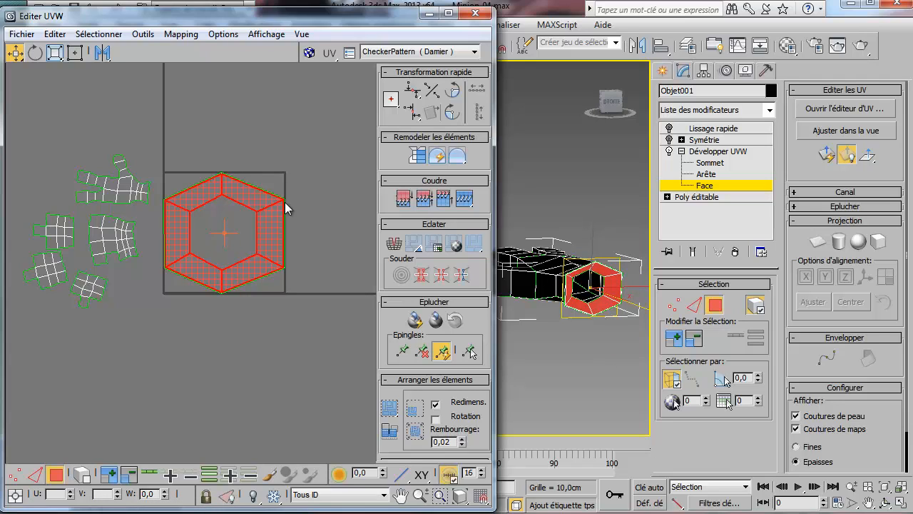
{"action": "left_click", "coordinate": [75, 52]}
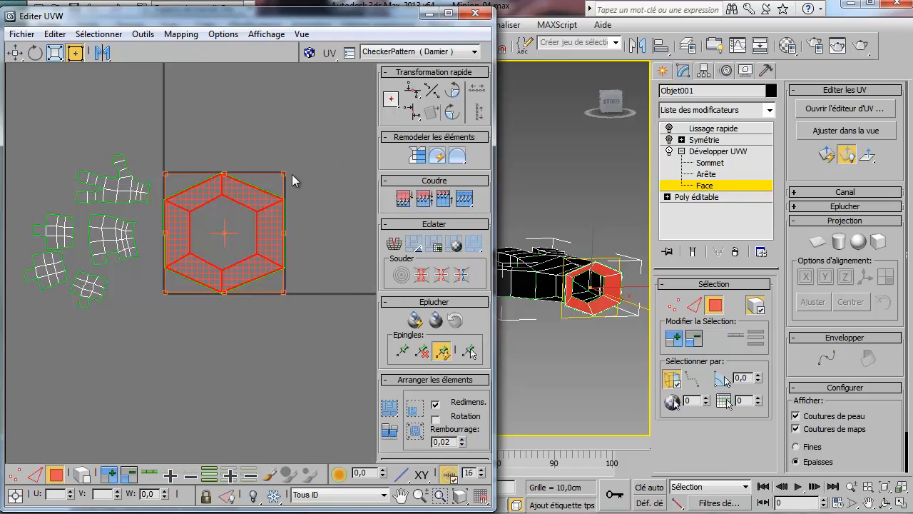
{"action": "left_click_drag", "start_coordinate": [284, 172], "coordinate": [263, 212]}
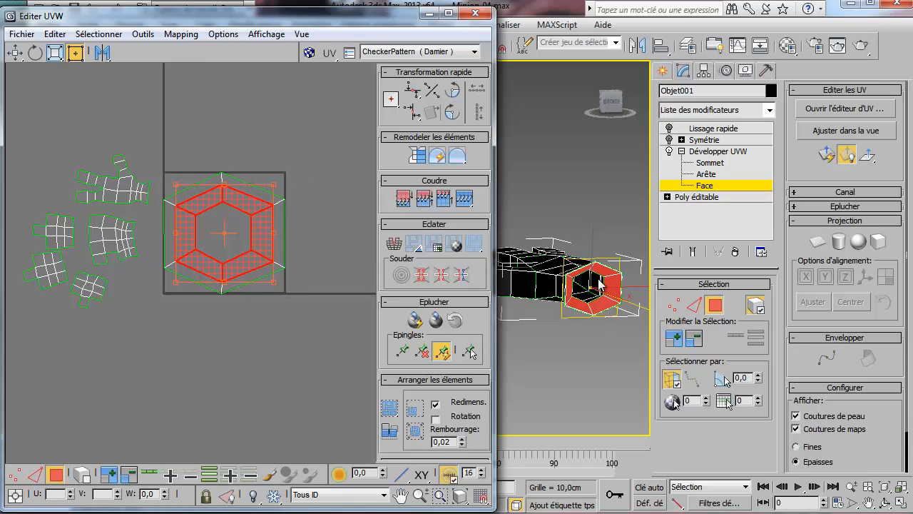
Select all wrist ring faces and scale them down into the lower-right corner of the UV square.
{"action": "left_click", "coordinate": [195, 365]}
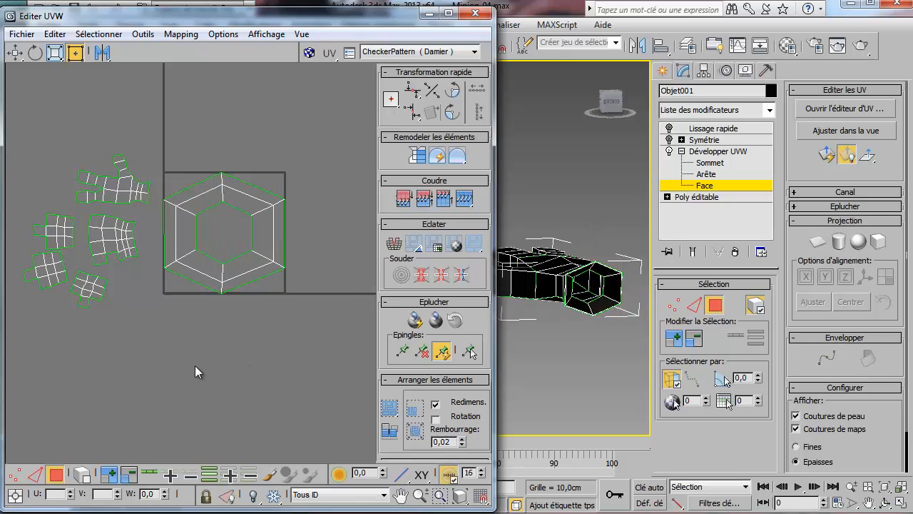
{"action": "left_click_drag", "start_coordinate": [261, 298], "coordinate": [322, 342]}
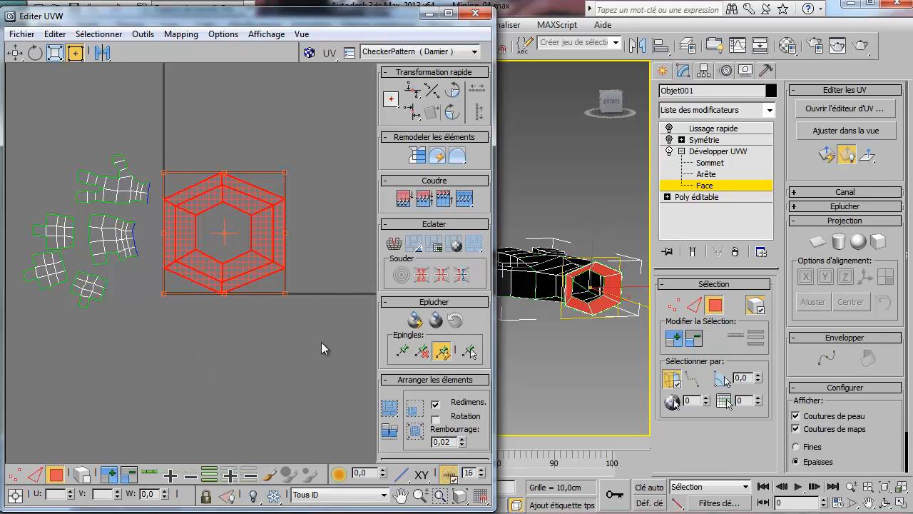
{"action": "left_click_drag", "start_coordinate": [165, 173], "coordinate": [251, 259]}
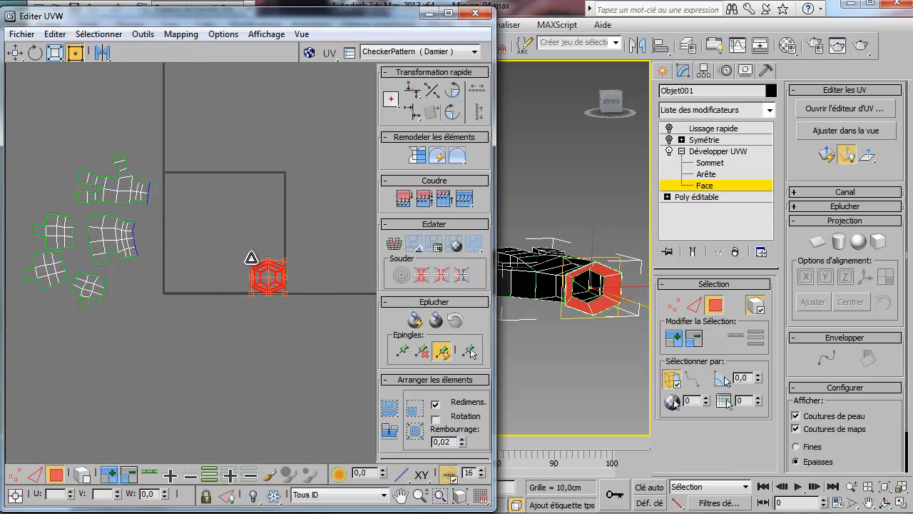
Enable selection by UV element and move the long branched shell beside the wrist ring and the palm shell above the ring.
{"action": "left_click", "coordinate": [124, 191]}
{"action": "left_click", "coordinate": [80, 477]}
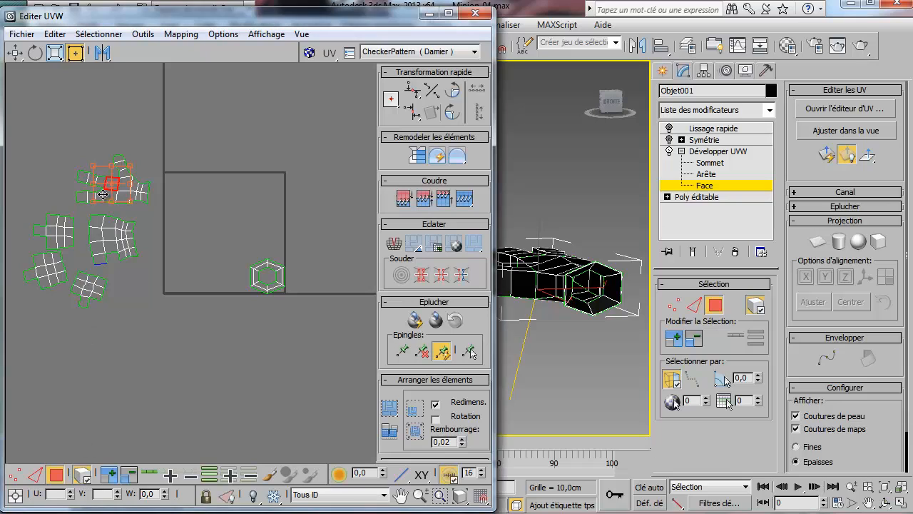
{"action": "left_click", "coordinate": [86, 197]}
{"action": "left_click_drag", "start_coordinate": [123, 187], "coordinate": [215, 274]}
{"action": "left_click", "coordinate": [159, 288]}
{"action": "left_click", "coordinate": [114, 243]}
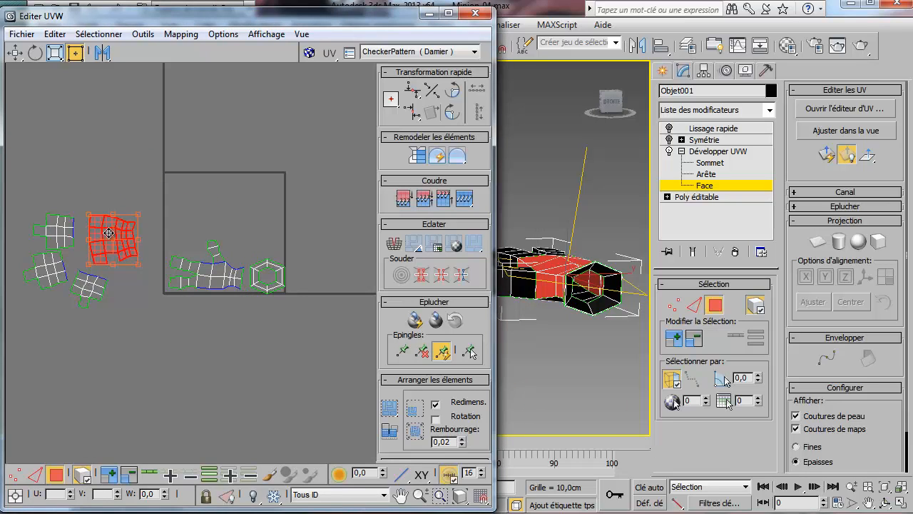
{"action": "left_click_drag", "start_coordinate": [114, 242], "coordinate": [254, 227]}
Move the three remaining small shells into the upper-left, middle-left and upper-right areas of the UV square.
{"action": "left_click", "coordinate": [60, 239]}
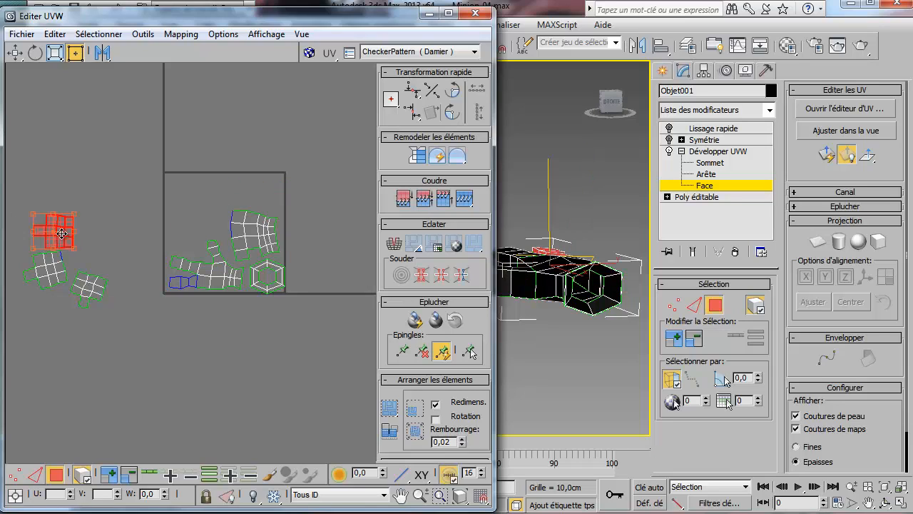
{"action": "left_click_drag", "start_coordinate": [60, 238], "coordinate": [193, 202]}
{"action": "left_click", "coordinate": [51, 266]}
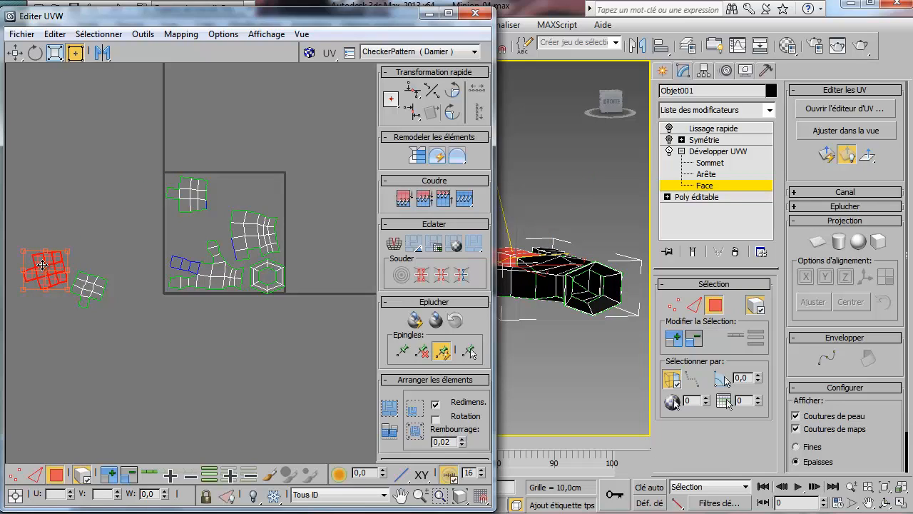
{"action": "left_click_drag", "start_coordinate": [43, 275], "coordinate": [186, 234]}
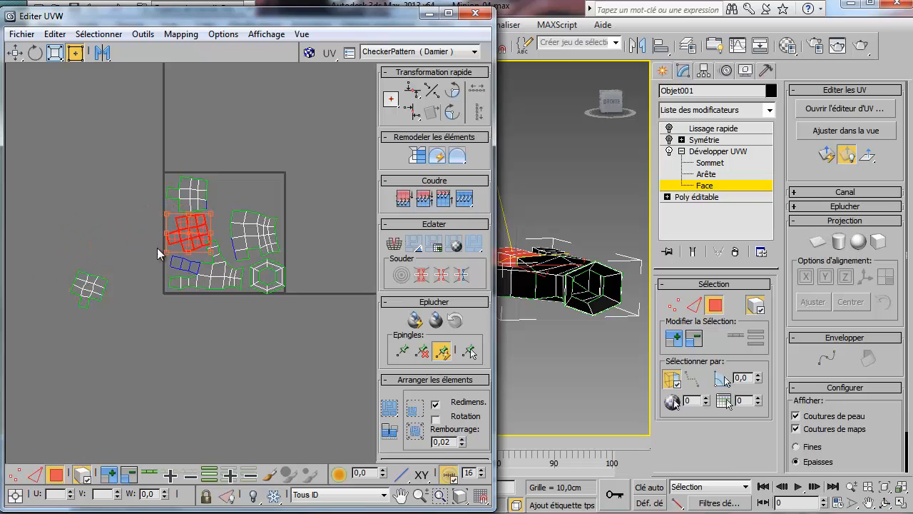
{"action": "left_click", "coordinate": [86, 286]}
{"action": "left_click_drag", "start_coordinate": [86, 286], "coordinate": [261, 190]}
Rotate the shell in the UV square's upper-right corner by about -74° so its tab points left.
{"action": "scroll", "coordinate": [260, 189], "scroll_direction": "up", "scroll_amount": 5}
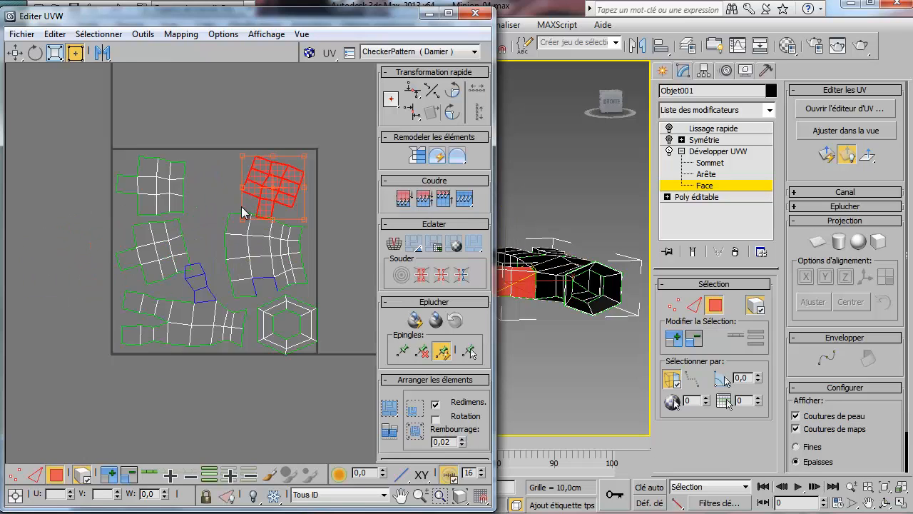
{"action": "right_click", "coordinate": [255, 191]}
{"action": "left_click", "coordinate": [303, 219]}
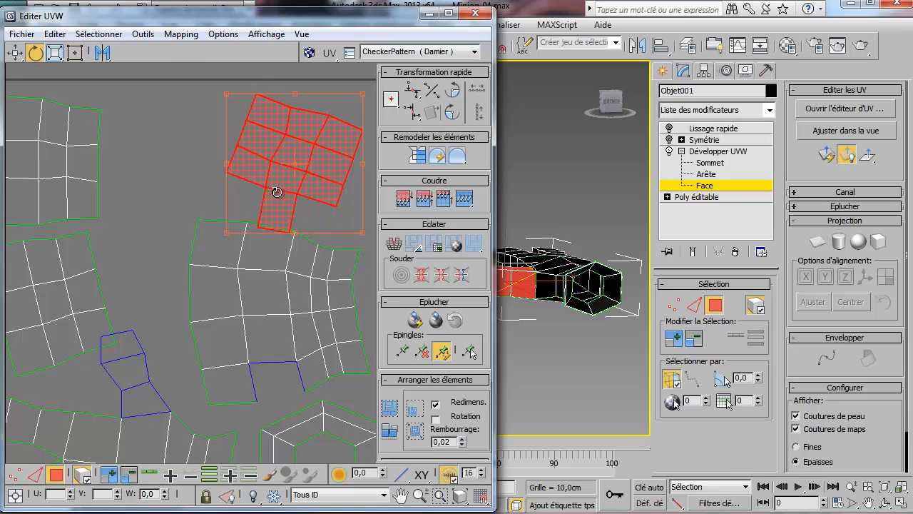
{"action": "left_click_drag", "start_coordinate": [279, 194], "coordinate": [220, 165]}
Move the upper-left shell right, closer to the rotated shell, and shift the tilted shell below it slightly upward.
{"action": "middle_click_drag", "start_coordinate": [154, 202], "coordinate": [263, 164]}
{"action": "middle_click_drag", "start_coordinate": [230, 207], "coordinate": [129, 152]}
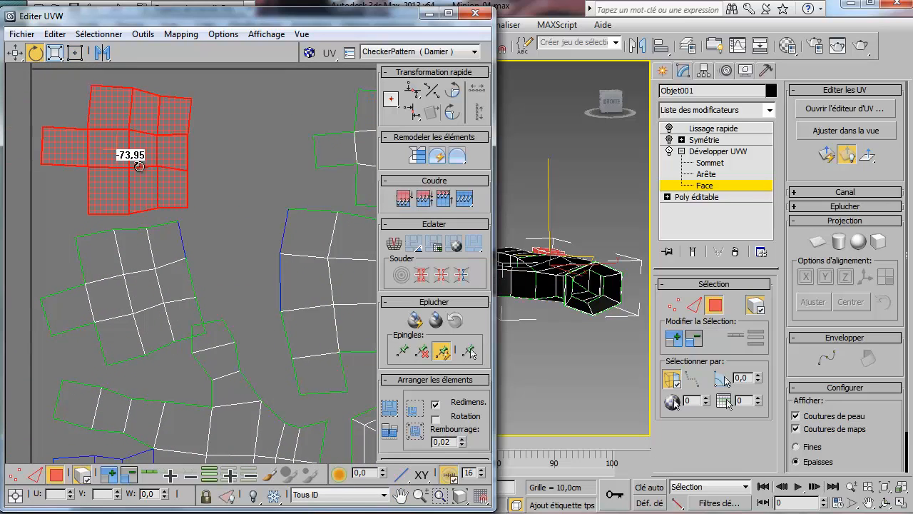
{"action": "right_click", "coordinate": [148, 157]}
{"action": "left_click", "coordinate": [164, 171]}
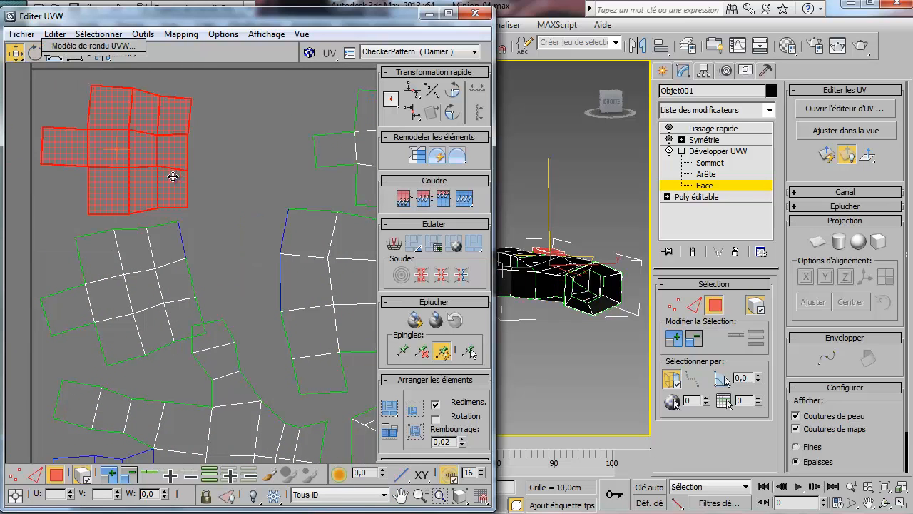
{"action": "left_click_drag", "start_coordinate": [152, 170], "coordinate": [242, 160]}
{"action": "left_click", "coordinate": [136, 281]}
{"action": "left_click_drag", "start_coordinate": [136, 281], "coordinate": [137, 247]}
{"action": "scroll", "coordinate": [218, 307], "scroll_direction": "down", "scroll_amount": 4}
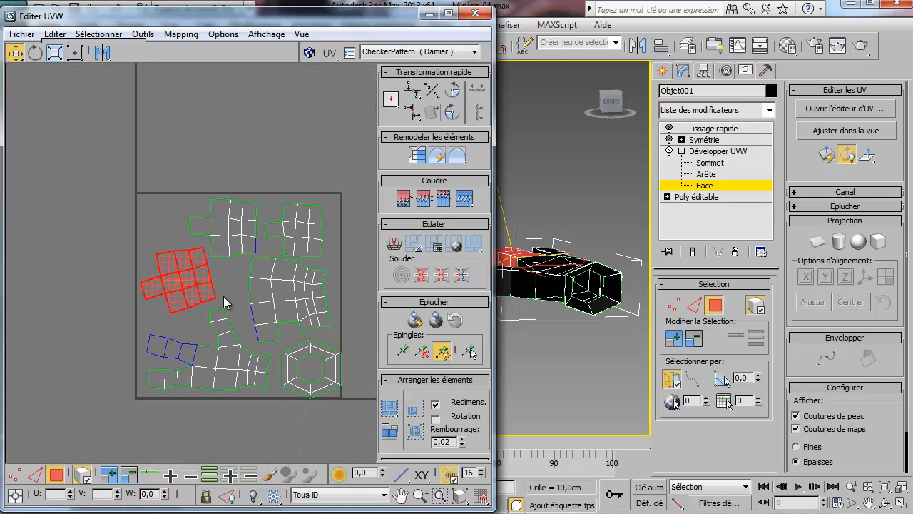
{"action": "left_click", "coordinate": [75, 275]}
{"action": "middle_click_drag", "start_coordinate": [172, 255], "coordinate": [84, 204]}
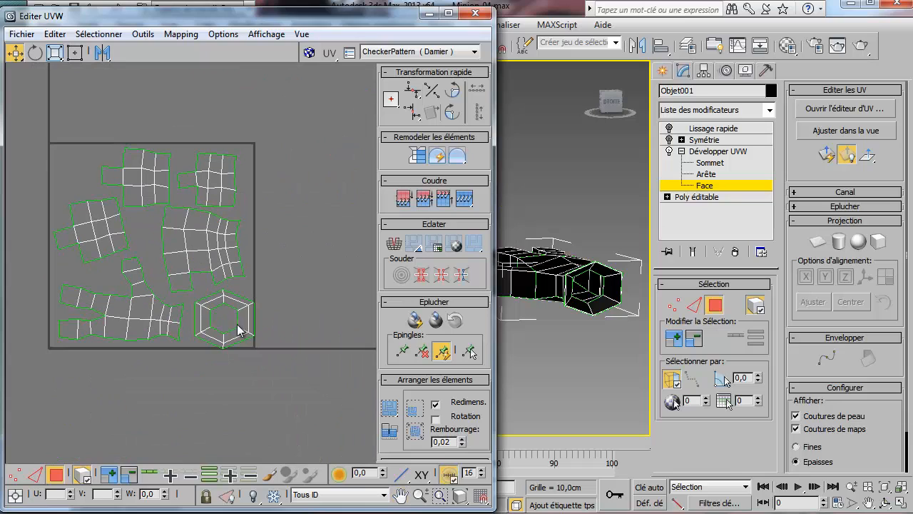
Move the wrist ring slightly inward, away from the UV square's right and bottom borders.
{"action": "scroll", "coordinate": [265, 341], "scroll_direction": "up", "scroll_amount": 6}
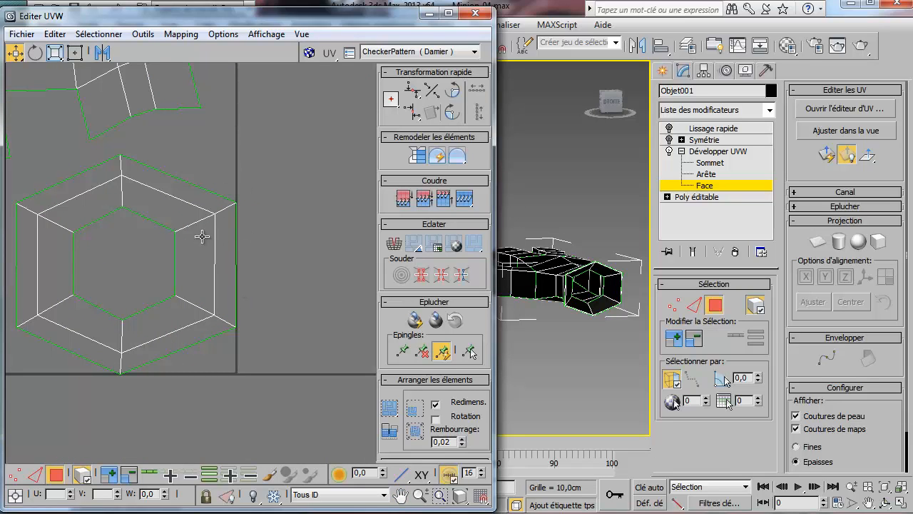
{"action": "left_click", "coordinate": [198, 264]}
{"action": "left_click_drag", "start_coordinate": [197, 264], "coordinate": [184, 257]}
{"action": "scroll", "coordinate": [224, 290], "scroll_direction": "down", "scroll_amount": 2}
{"action": "left_click", "coordinate": [202, 354]}
{"action": "scroll", "coordinate": [203, 354], "scroll_direction": "down", "scroll_amount": 3}
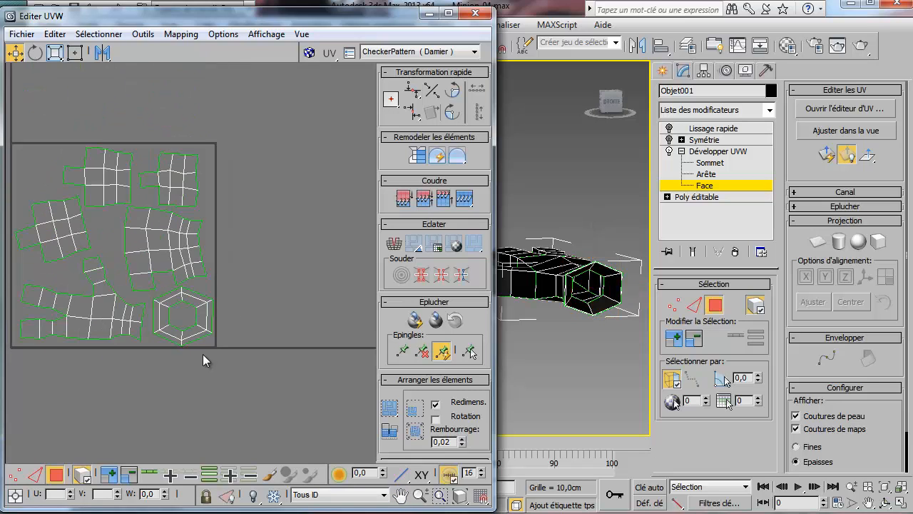
Open the UVW template render settings and set the fill colour to white (255, 255, 255).
{"action": "middle_click_drag", "start_coordinate": [154, 321], "coordinate": [247, 331]}
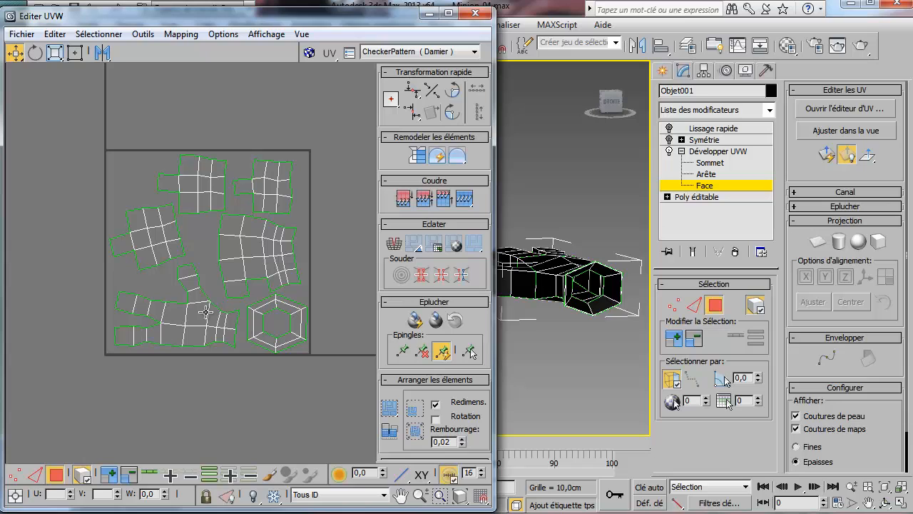
{"action": "scroll", "coordinate": [246, 330], "scroll_direction": "up", "scroll_amount": 3}
{"action": "middle_click_drag", "start_coordinate": [257, 313], "coordinate": [258, 346]}
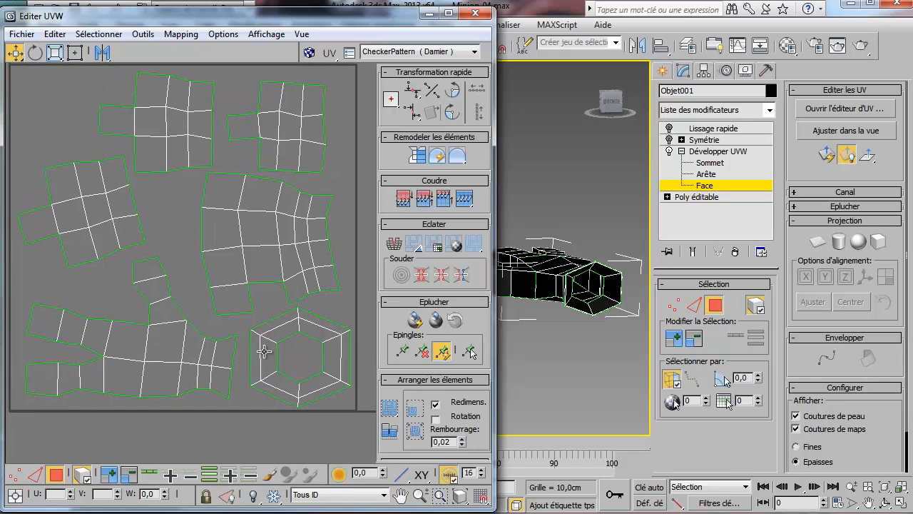
{"action": "left_click", "coordinate": [144, 33]}
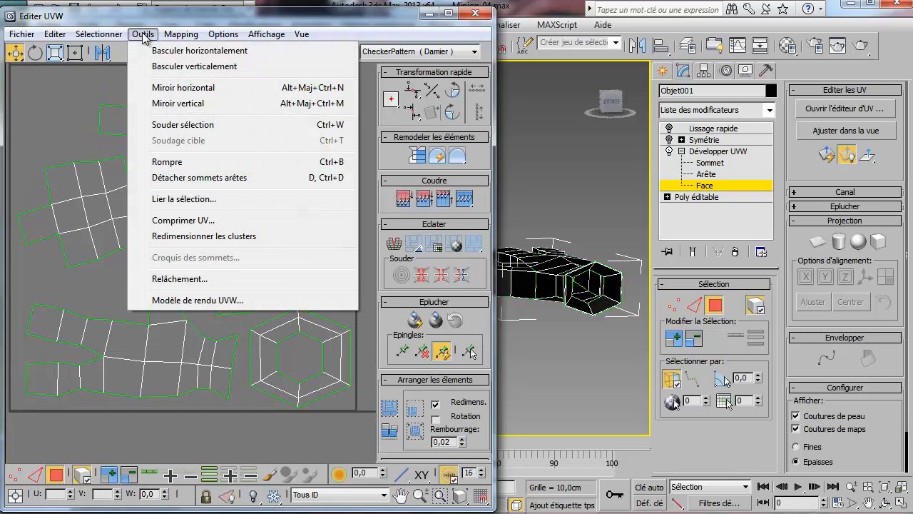
{"action": "left_click", "coordinate": [192, 305]}
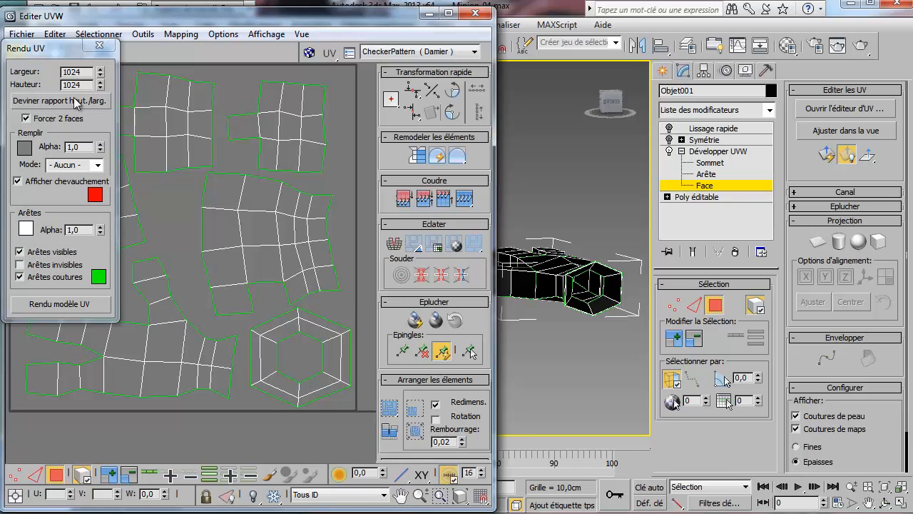
{"action": "left_click", "coordinate": [25, 149]}
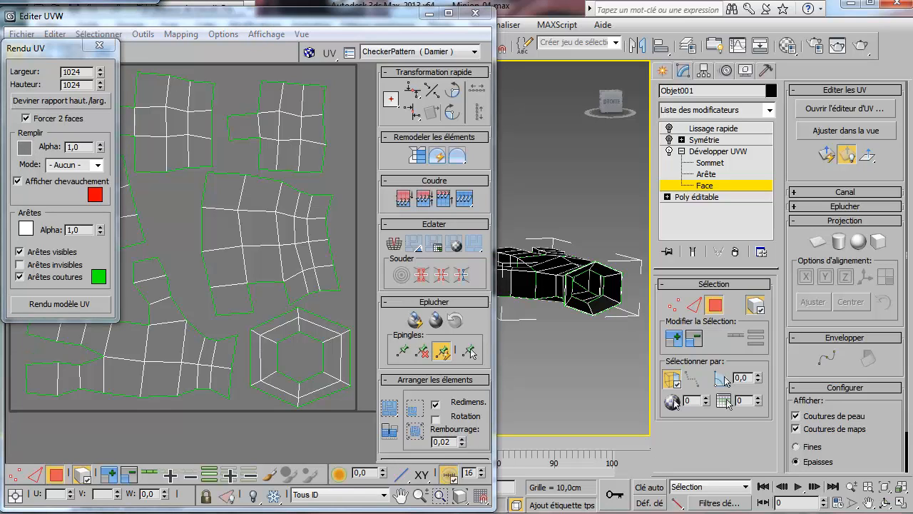
{"action": "left_click_drag", "start_coordinate": [82, 0], "coordinate": [397, 104]}
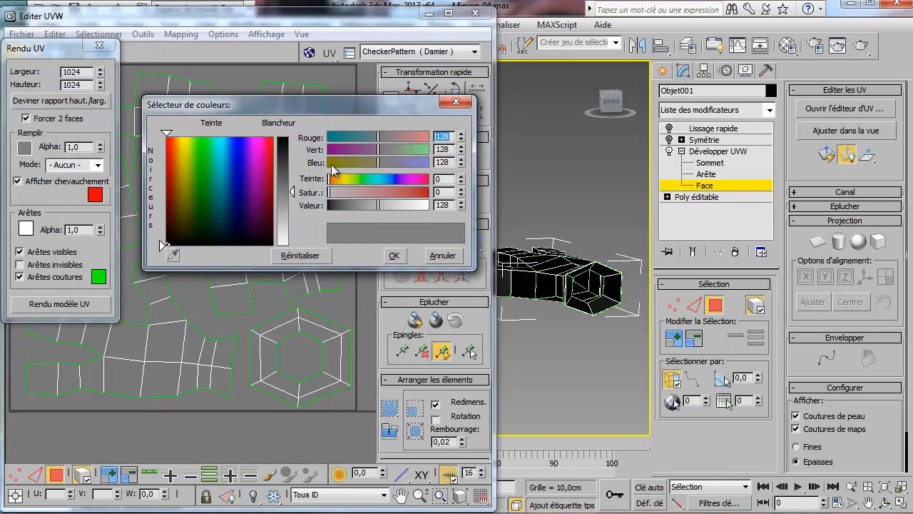
{"action": "left_click", "coordinate": [290, 245]}
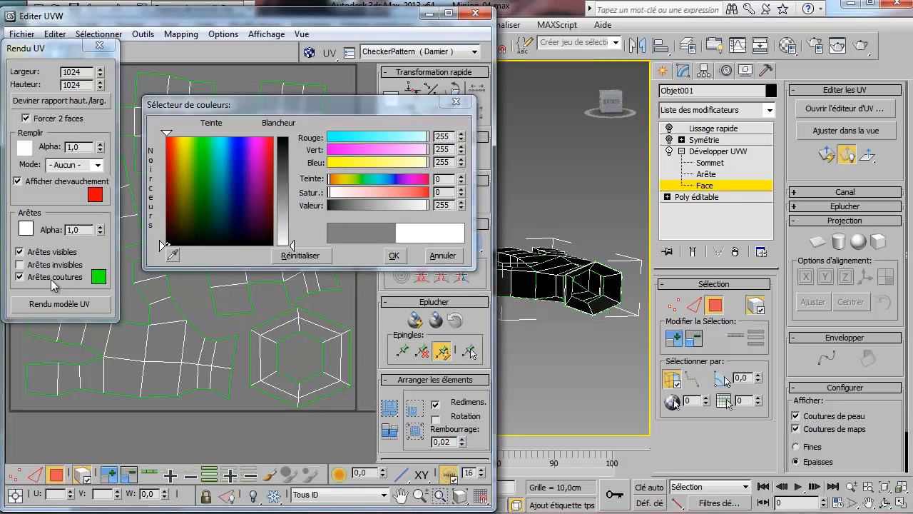
Set the seam edge colour to white and the fill mode to Uni.
{"action": "left_click", "coordinate": [98, 279]}
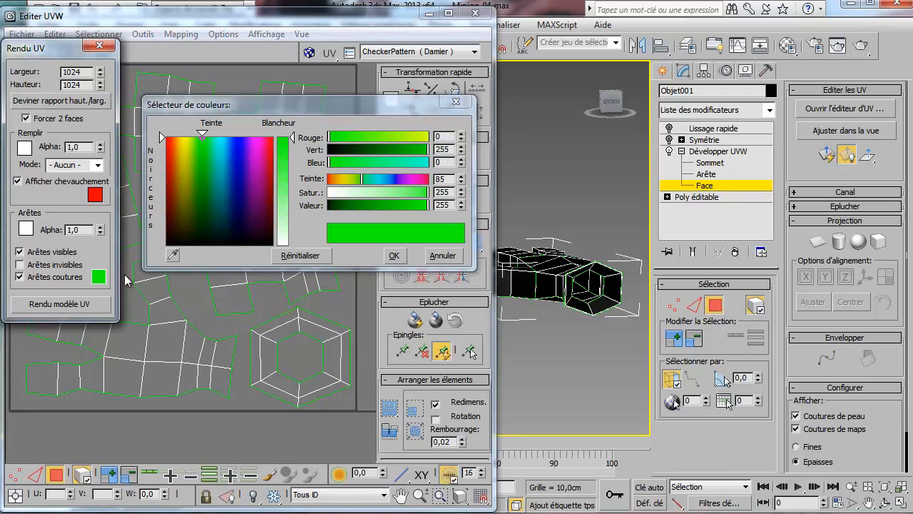
{"action": "left_click", "coordinate": [290, 245]}
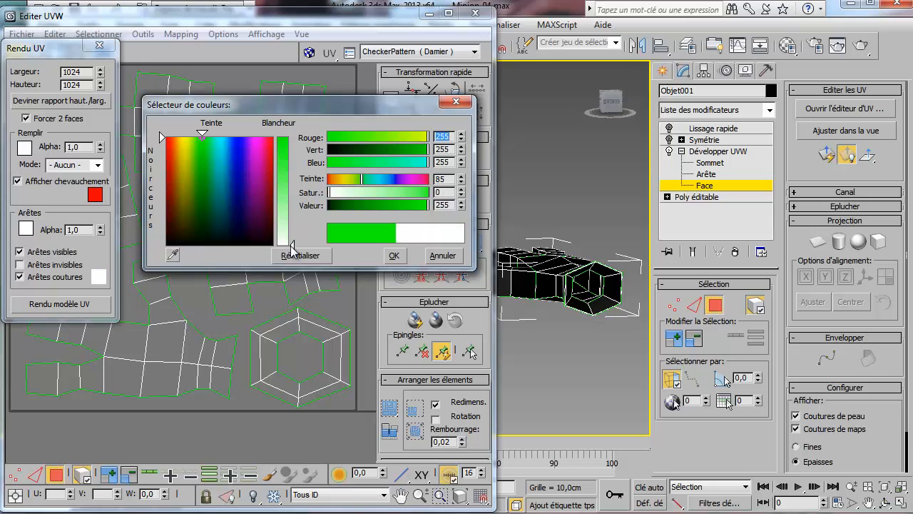
{"action": "left_click", "coordinate": [394, 255]}
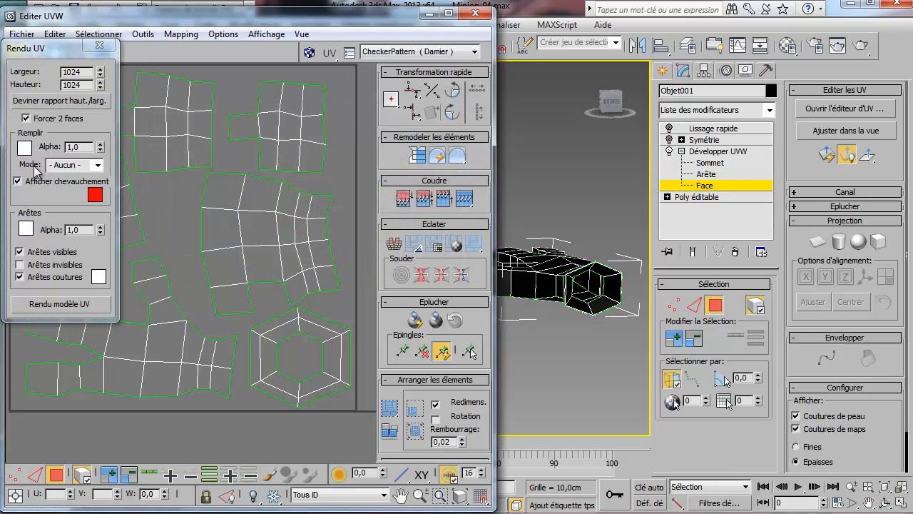
{"action": "left_click", "coordinate": [98, 165]}
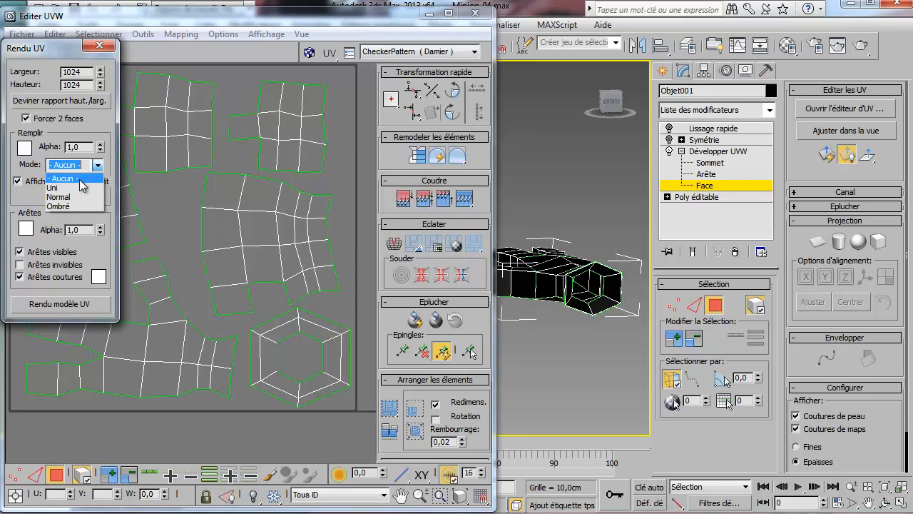
{"action": "left_click", "coordinate": [73, 188]}
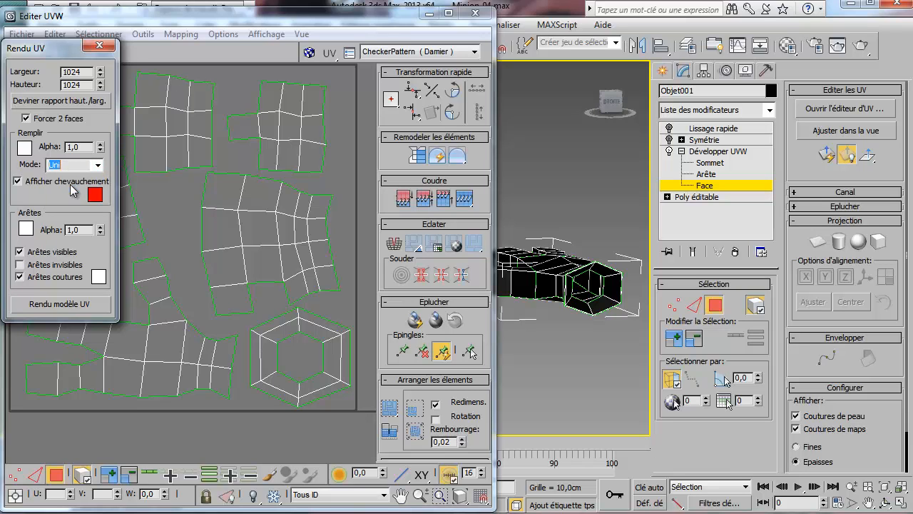
Render the UV template at 1024 x 1024 and reposition the rendered map window so its toolbar is accessible.
{"action": "left_click", "coordinate": [46, 305]}
{"action": "left_click_drag", "start_coordinate": [785, 1], "coordinate": [413, 1]}
{"action": "left_click_drag", "start_coordinate": [326, 0], "coordinate": [456, 59]}
{"action": "left_click_drag", "start_coordinate": [413, 21], "coordinate": [420, 1]}
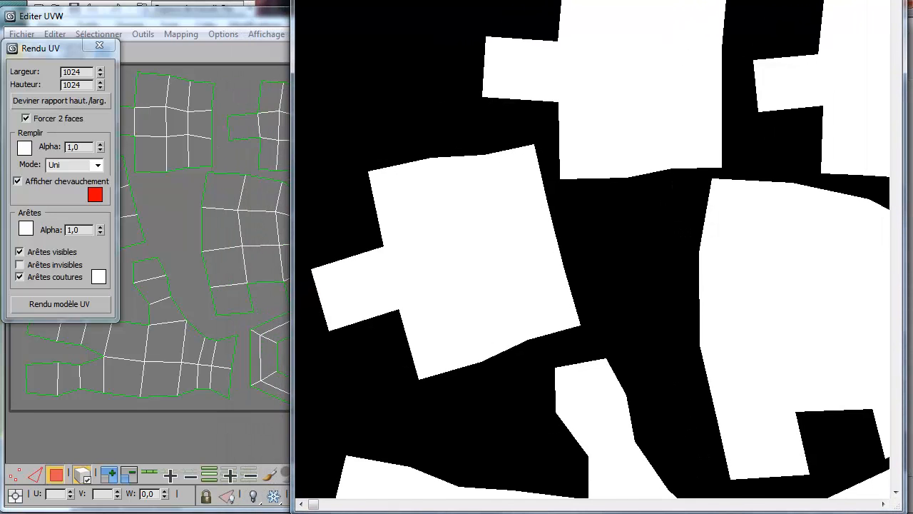
{"action": "left_click_drag", "start_coordinate": [907, 0], "coordinate": [904, 21]}
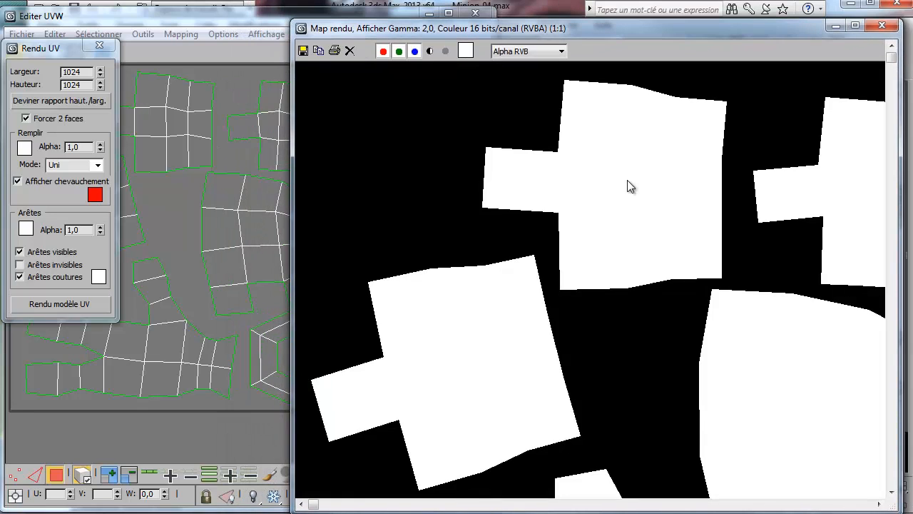
Save the white-filled UV render as uvw_minion.jpg in the MMem folder.
{"action": "scroll", "coordinate": [627, 182], "scroll_direction": "down", "scroll_amount": 1}
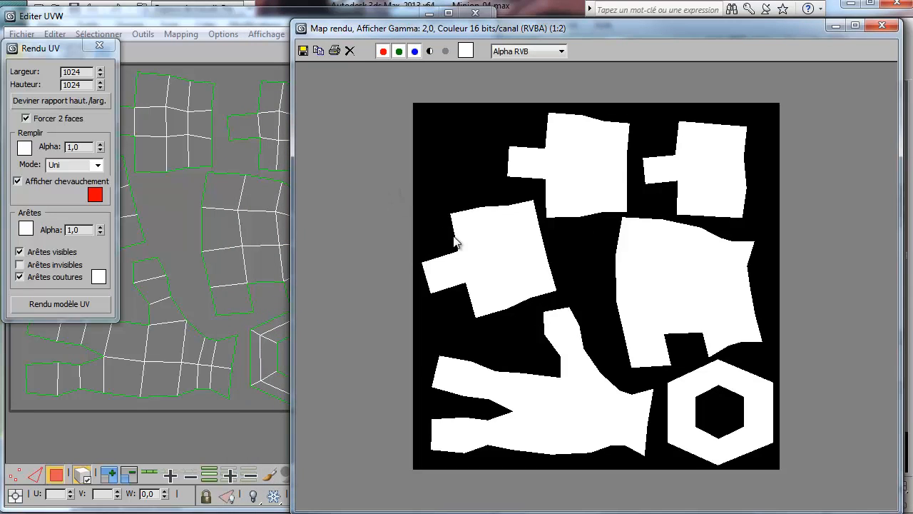
{"action": "left_click", "coordinate": [301, 53]}
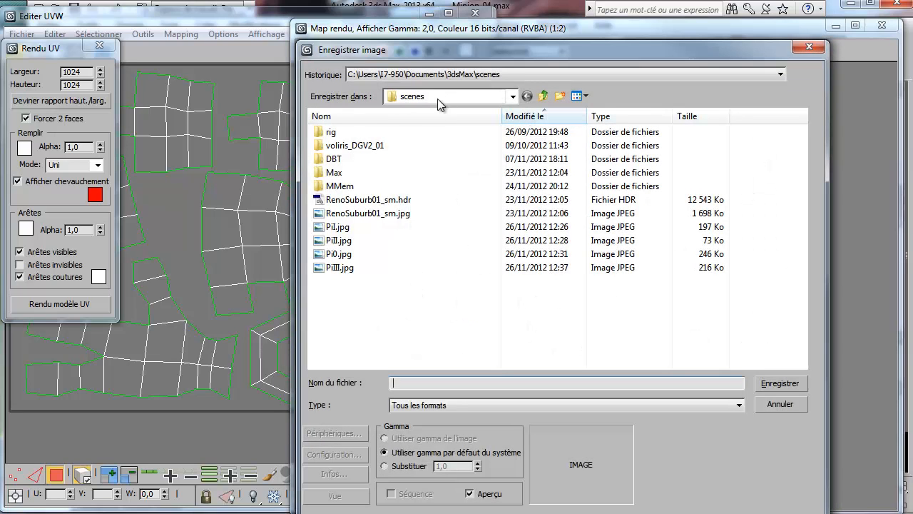
{"action": "double_click", "coordinate": [339, 187]}
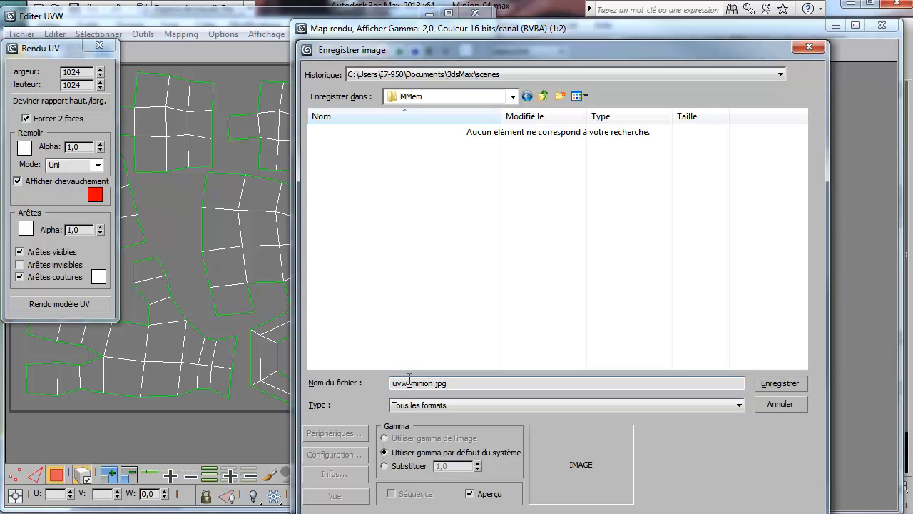
{"action": "key", "text": "Return"}
{"action": "key", "text": "Return"}
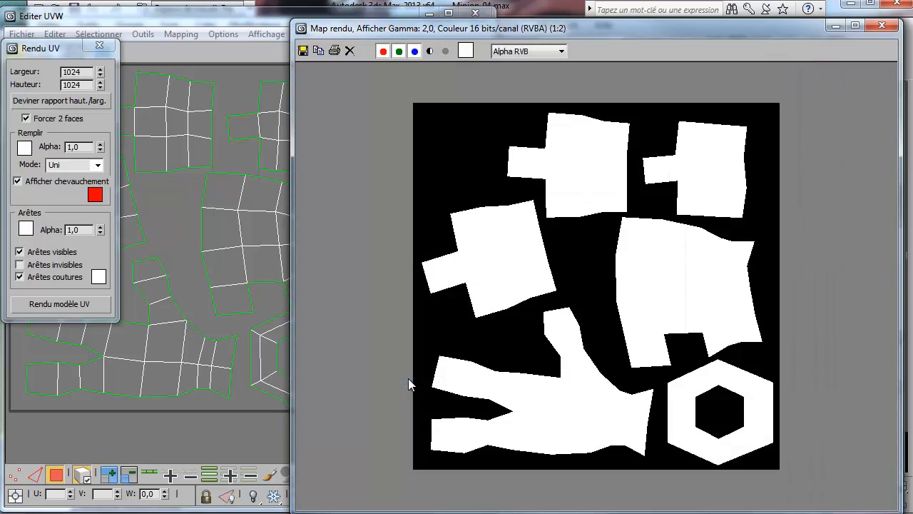
Set the UV template's fill mode to Aucun, render an edges-only wireframe map and inspect its lines.
{"action": "left_click", "coordinate": [2, 128]}
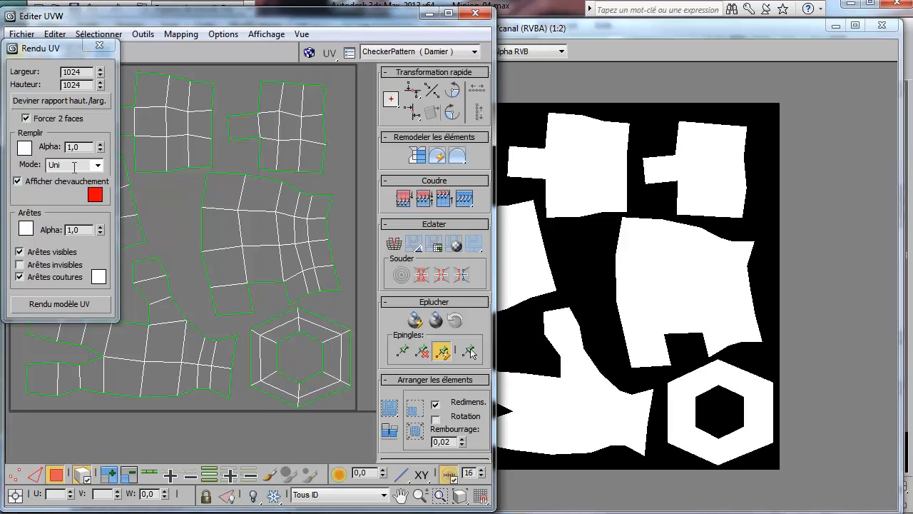
{"action": "left_click", "coordinate": [97, 165]}
{"action": "left_click", "coordinate": [74, 184]}
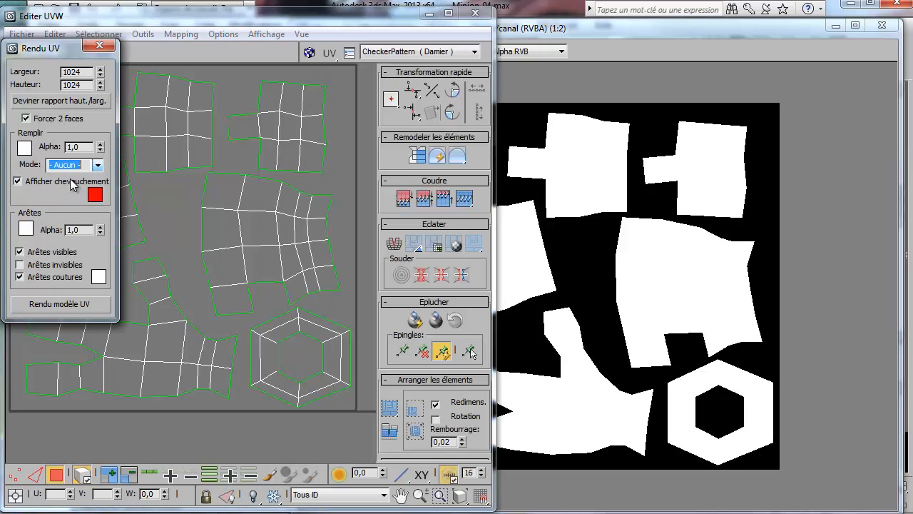
{"action": "left_click", "coordinate": [73, 303]}
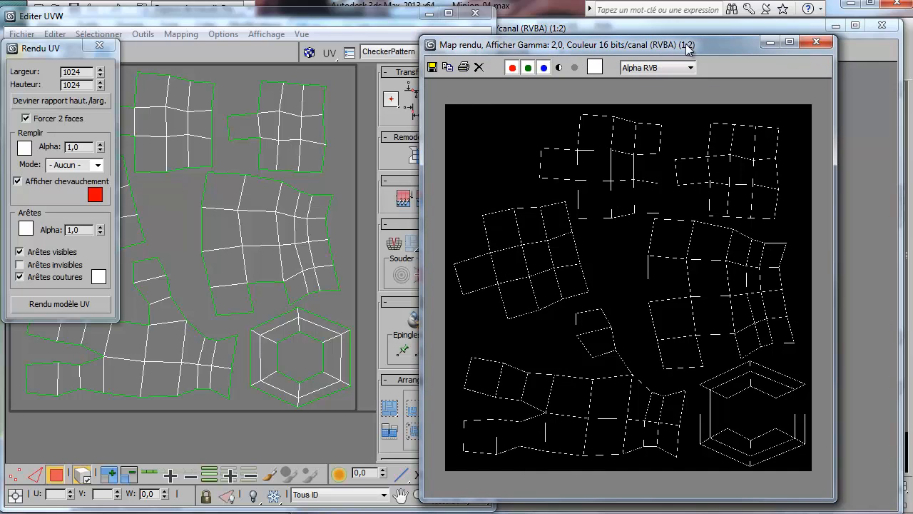
{"action": "scroll", "coordinate": [557, 227], "scroll_direction": "up", "scroll_amount": 1}
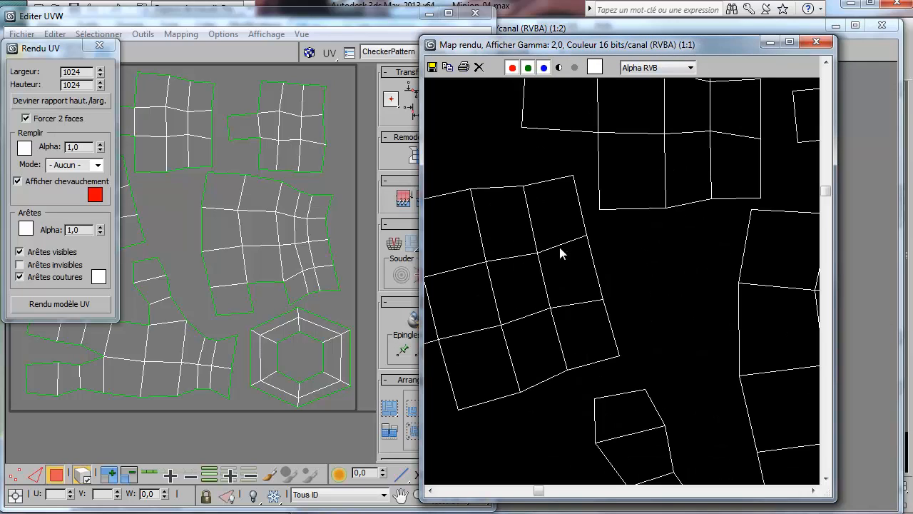
{"action": "scroll", "coordinate": [559, 247], "scroll_direction": "down", "scroll_amount": 1}
{"action": "scroll", "coordinate": [560, 247], "scroll_direction": "up", "scroll_amount": 1}
{"action": "scroll", "coordinate": [559, 244], "scroll_direction": "down", "scroll_amount": 1}
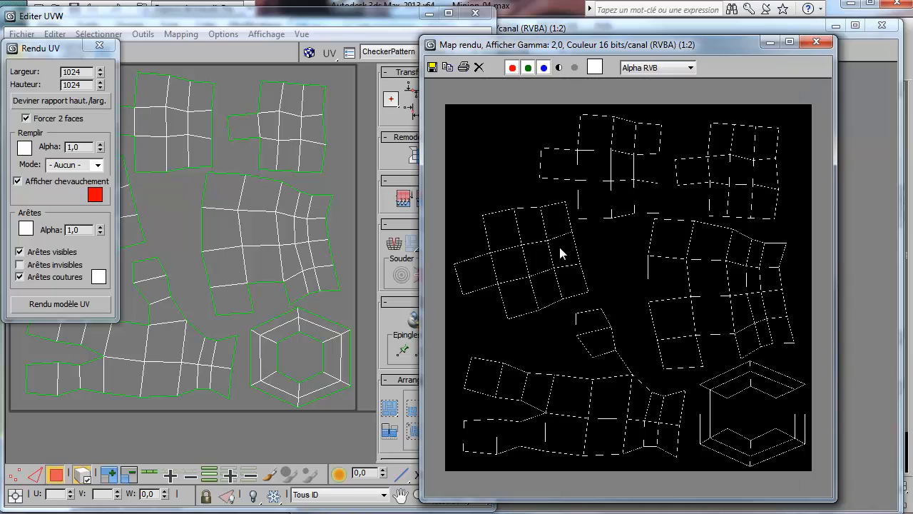
{"action": "scroll", "coordinate": [560, 247], "scroll_direction": "up", "scroll_amount": 1}
{"action": "scroll", "coordinate": [560, 253], "scroll_direction": "down", "scroll_amount": 1}
Switch to Photoshop and open uvw_minion.jpg from the MMem folder.
{"action": "left_click", "coordinate": [471, 29]}
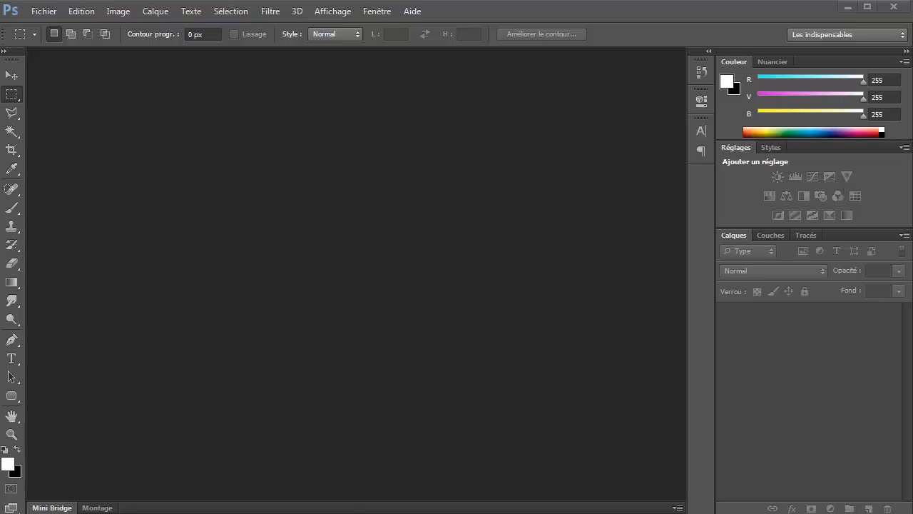
{"action": "left_click", "coordinate": [36, 513]}
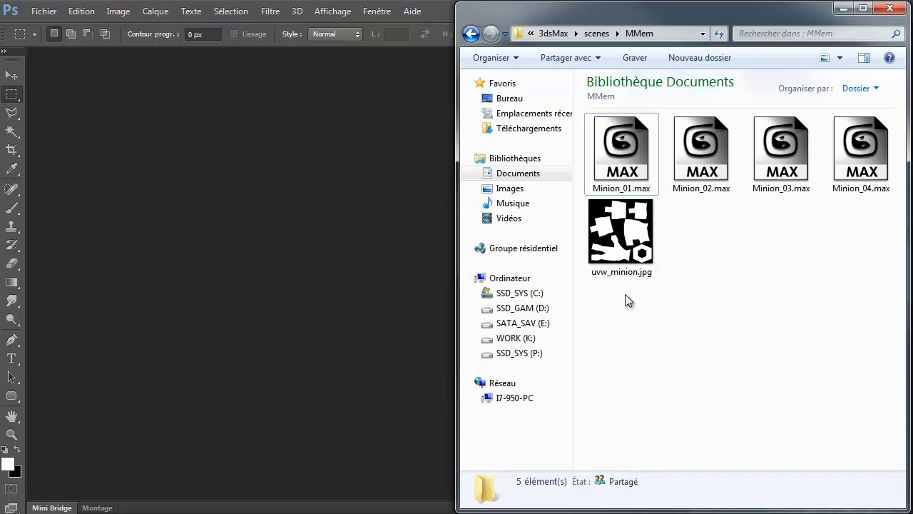
{"action": "left_click_drag", "start_coordinate": [595, 232], "coordinate": [268, 278]}
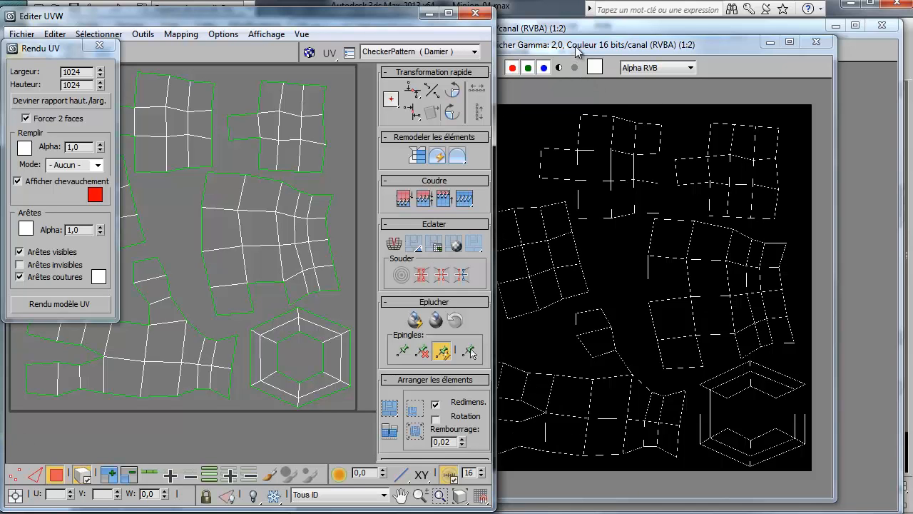
Return to 3ds Max and save the wireframe render as wire_minion.jpg in the MMem folder at JPEG quality 100.
{"action": "left_click", "coordinate": [588, 54]}
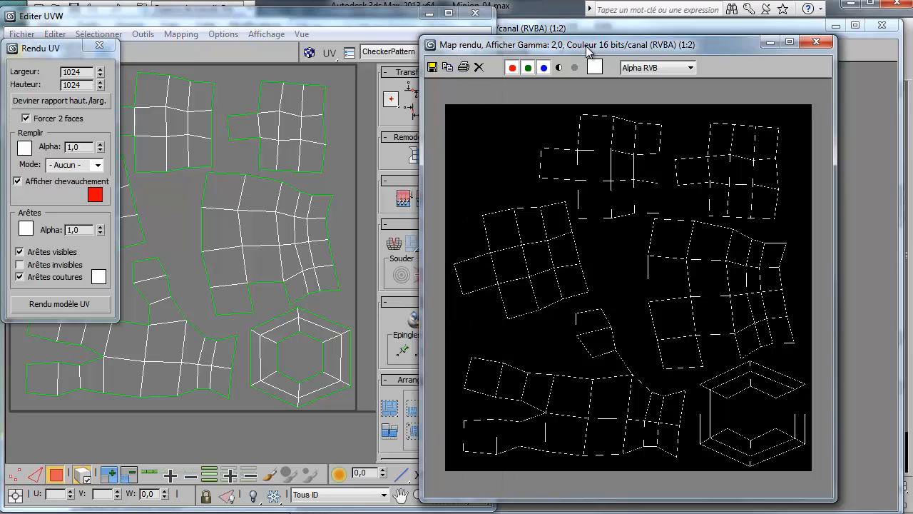
{"action": "left_click", "coordinate": [432, 67]}
{"action": "type", "text": "wire_minion.jpg"}
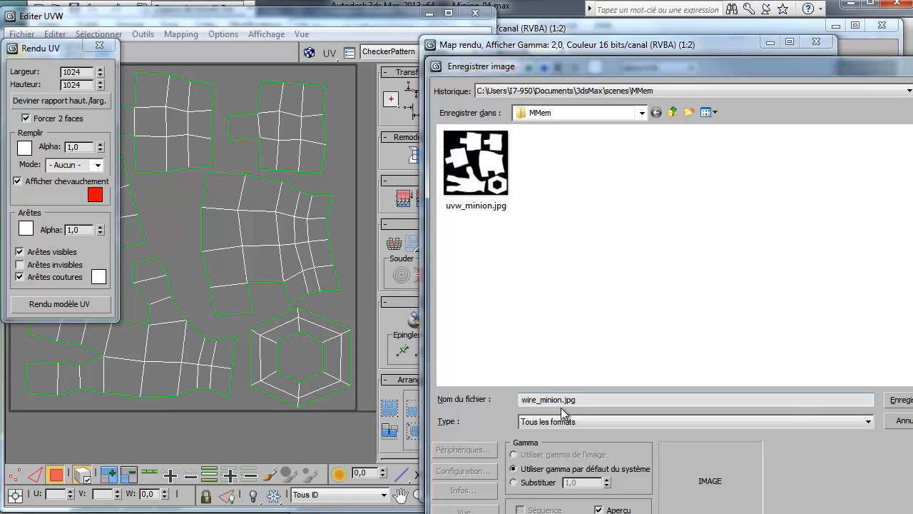
{"action": "key", "text": "Return"}
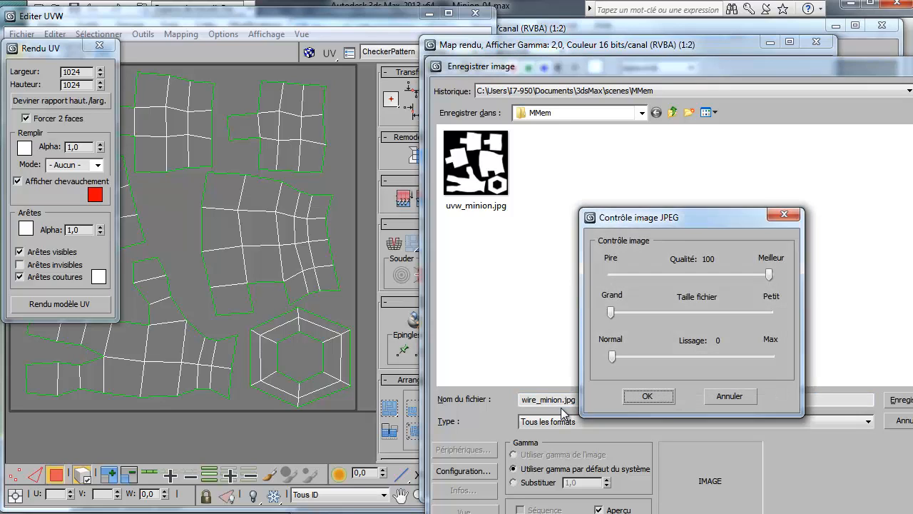
{"action": "key", "text": "Return"}
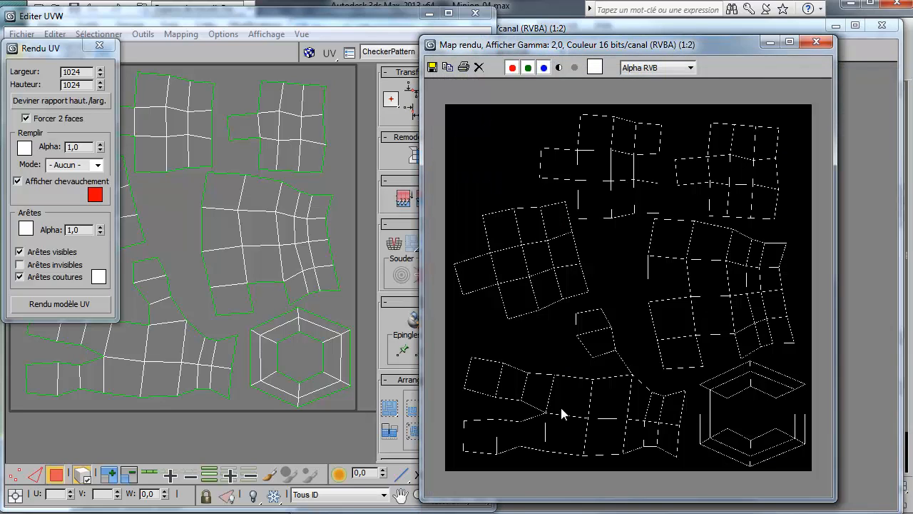
Switch to Photoshop and place wire_minion.jpg from the MMem folder as a layer over the white template.
{"action": "left_click", "coordinate": [197, 485]}
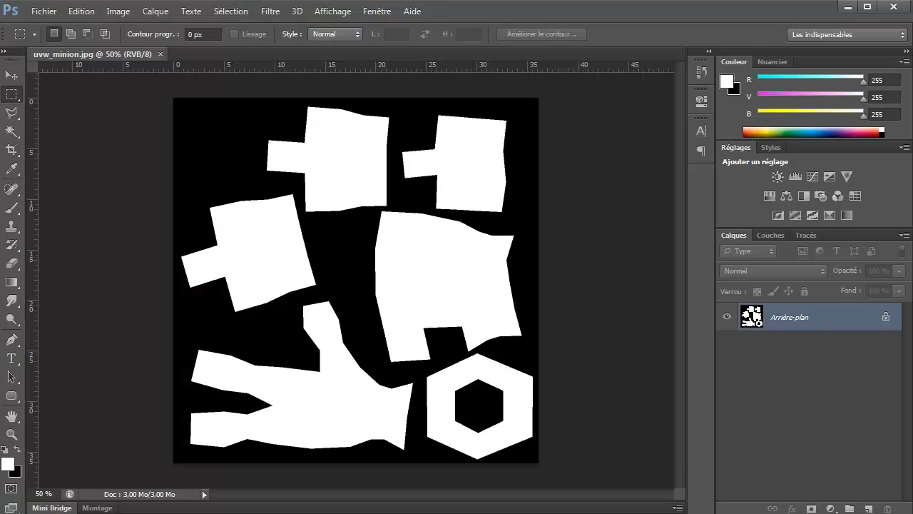
{"action": "left_click", "coordinate": [43, 12]}
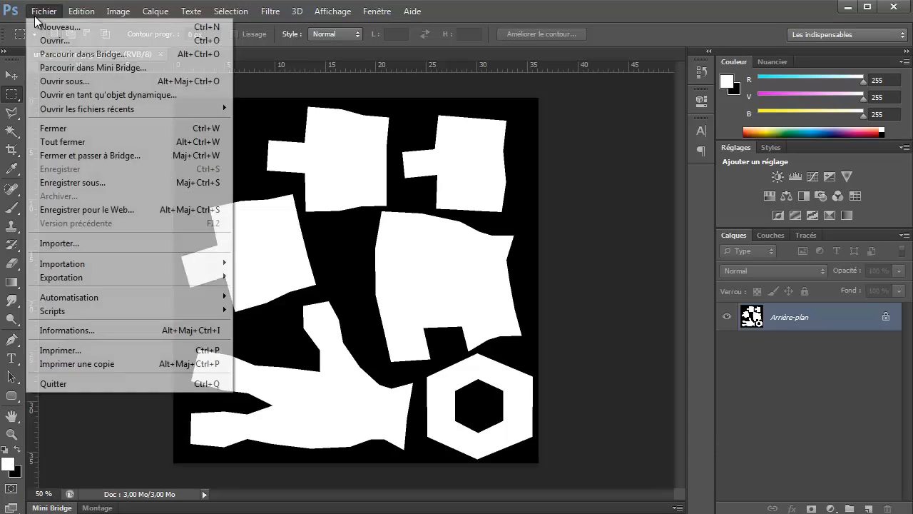
{"action": "left_click", "coordinate": [68, 246]}
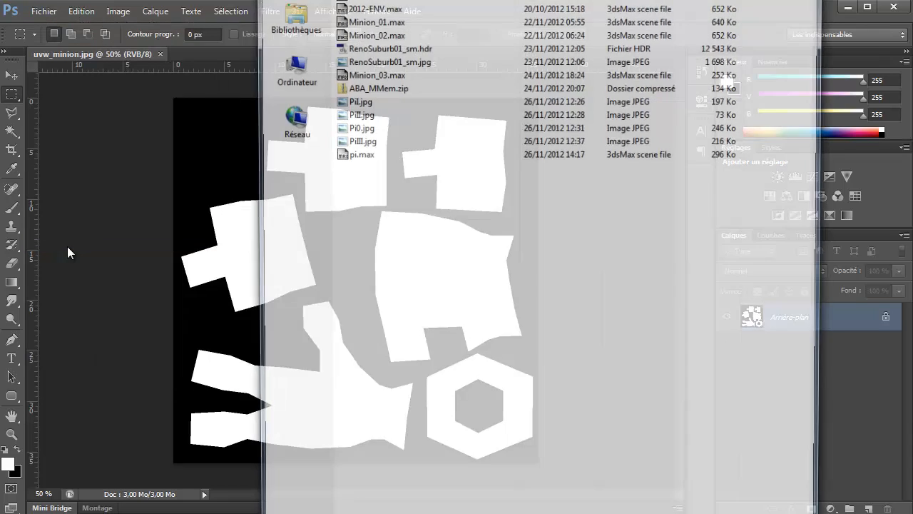
{"action": "left_click_drag", "start_coordinate": [540, 0], "coordinate": [688, 0]}
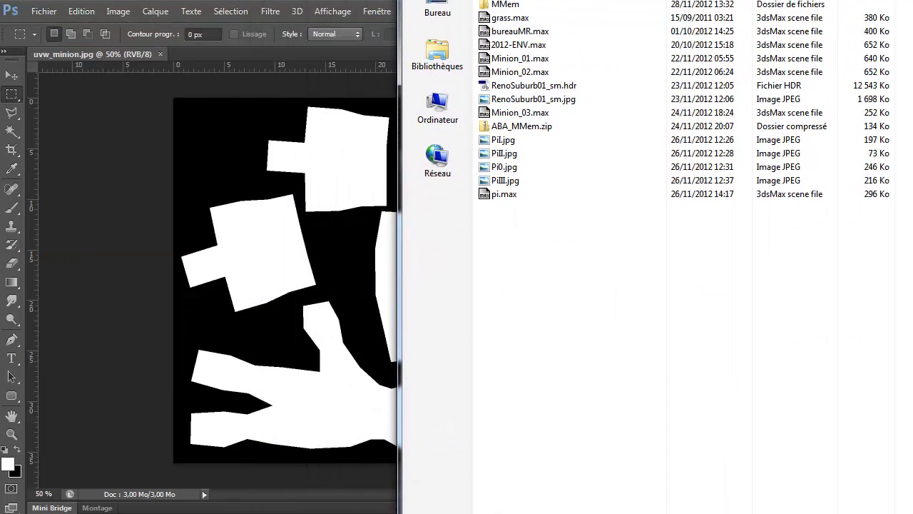
{"action": "double_click", "coordinate": [508, 4]}
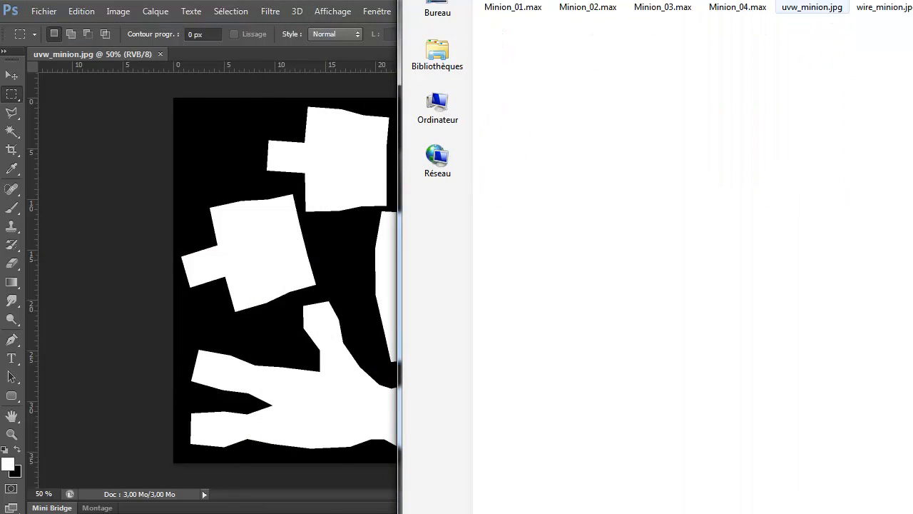
{"action": "left_click", "coordinate": [885, 2]}
{"action": "double_click", "coordinate": [885, 2]}
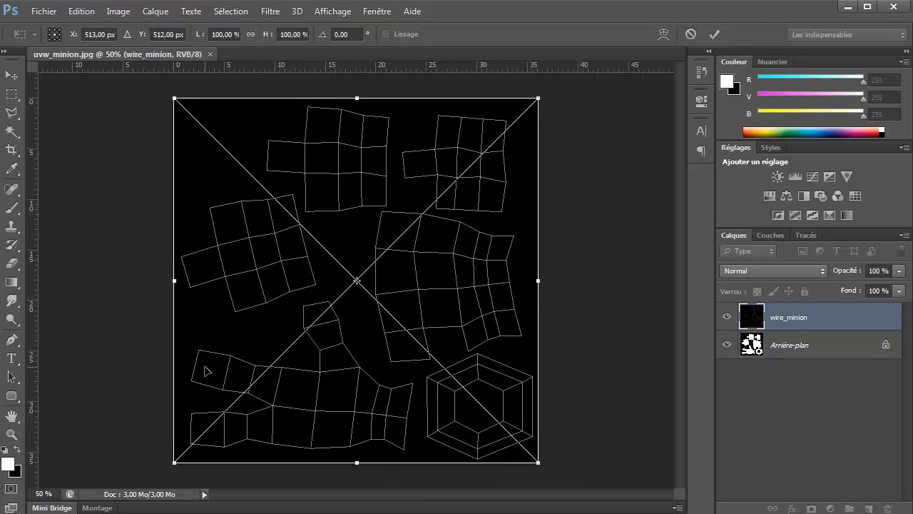
{"action": "key", "text": "Return"}
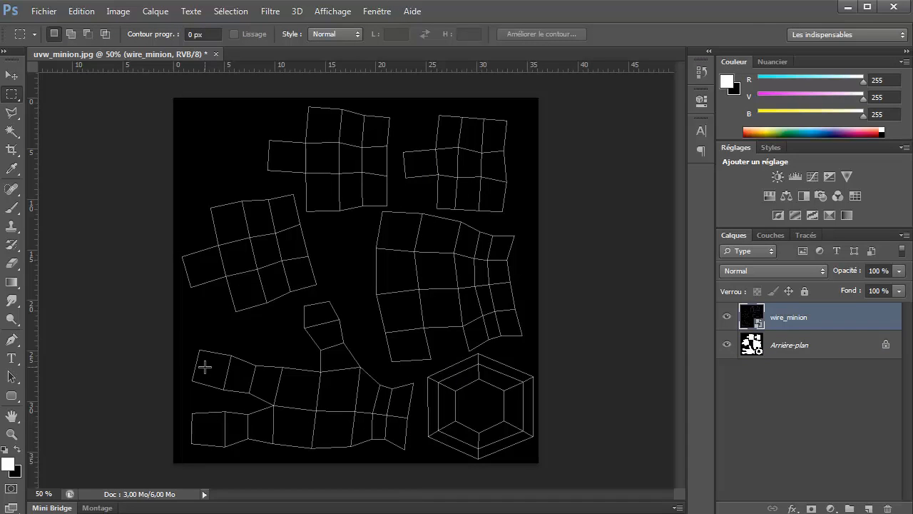
Set the wire_minion layer's blend mode to Superposition and hide the layer.
{"action": "left_click", "coordinate": [765, 271]}
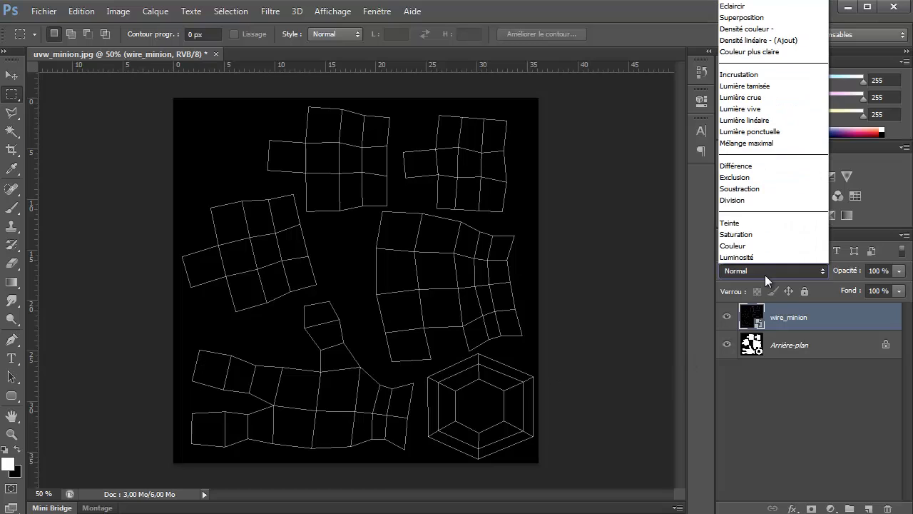
{"action": "left_click", "coordinate": [761, 18]}
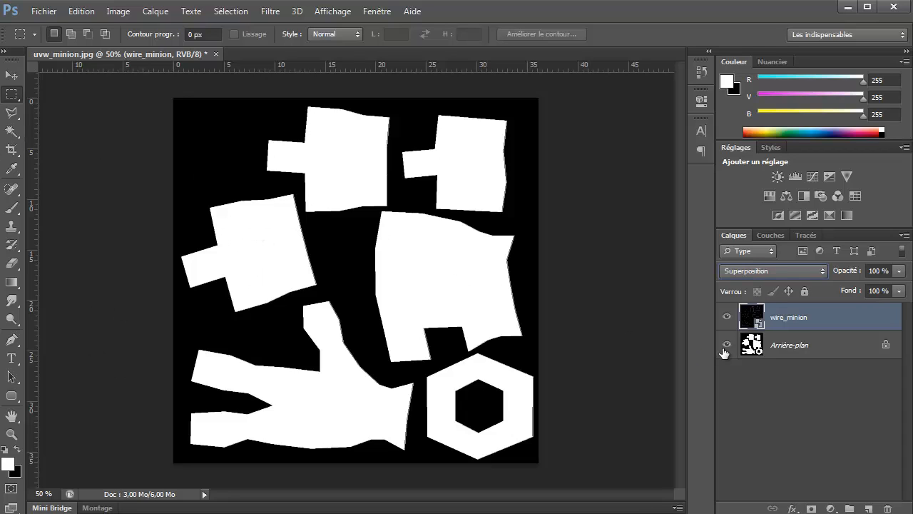
{"action": "left_click", "coordinate": [727, 317]}
{"action": "left_click", "coordinate": [727, 317]}
{"action": "left_click", "coordinate": [727, 316]}
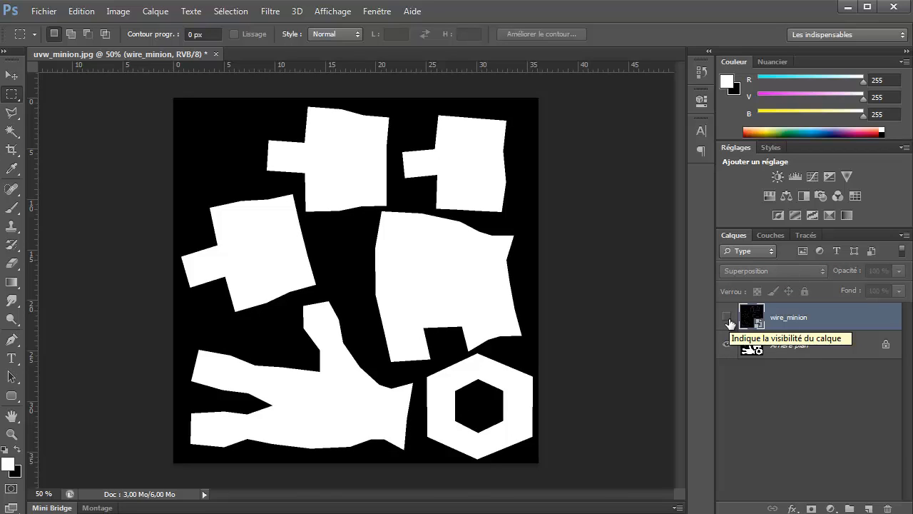
Select all white shells on the background layer with the Magic Wand, with Pixels contigus turned off.
{"action": "left_click", "coordinate": [785, 349]}
{"action": "left_click", "coordinate": [12, 133]}
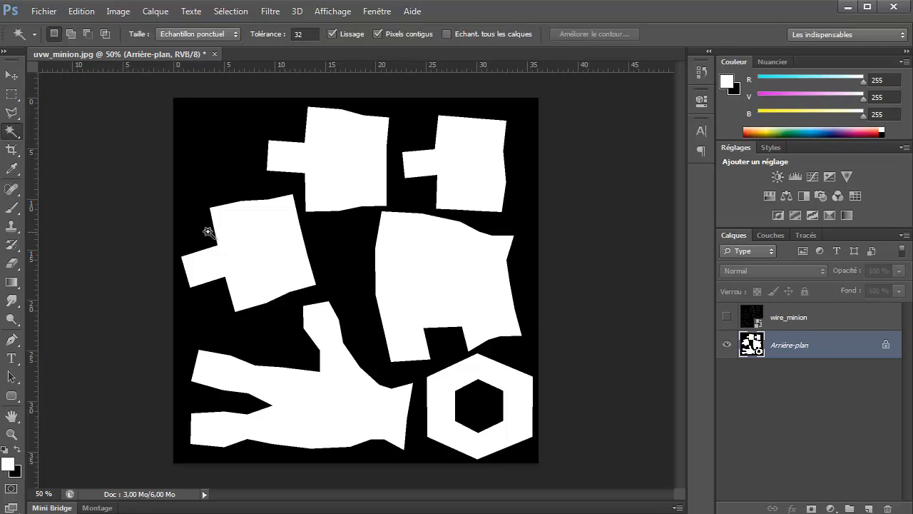
{"action": "left_click", "coordinate": [256, 243]}
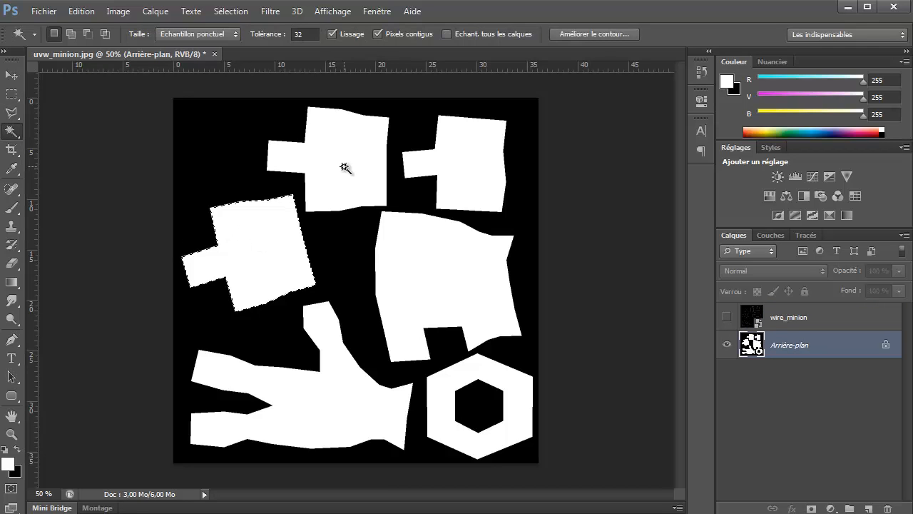
{"action": "left_click", "coordinate": [395, 35]}
{"action": "left_click", "coordinate": [17, 132]}
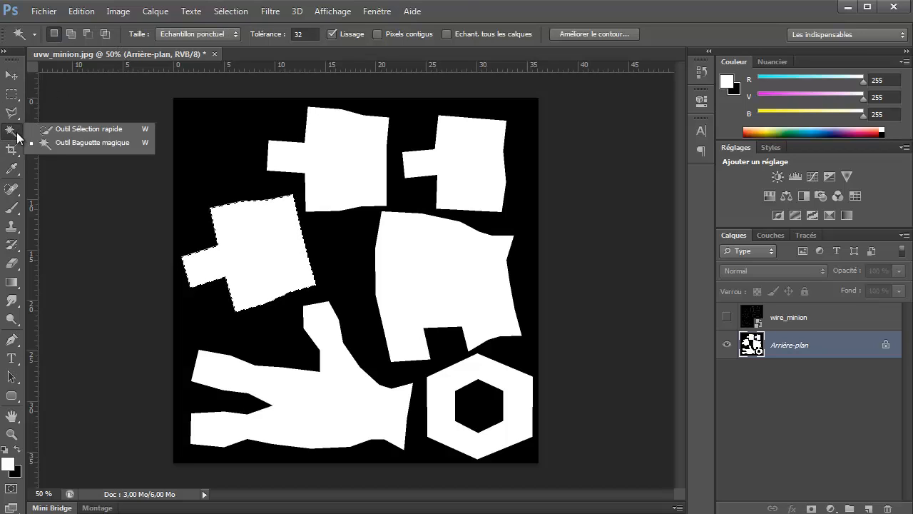
{"action": "left_click", "coordinate": [85, 142]}
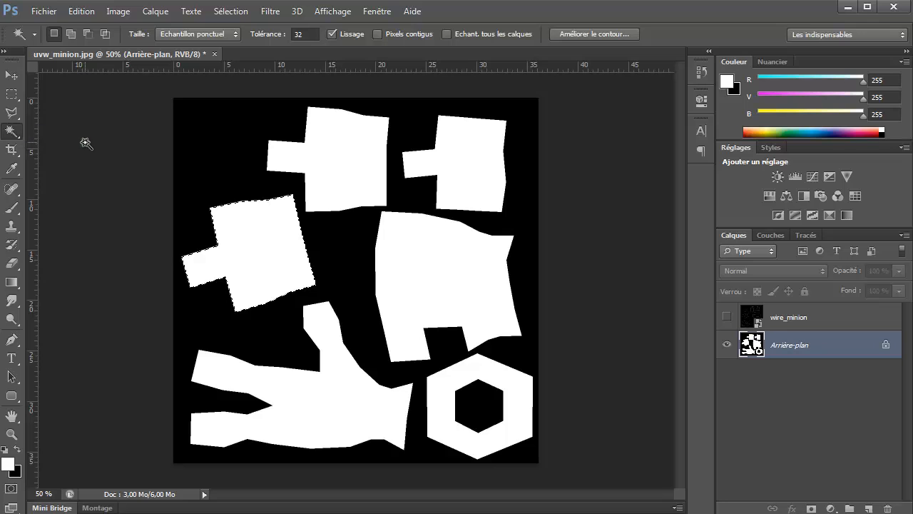
{"action": "left_click", "coordinate": [334, 130]}
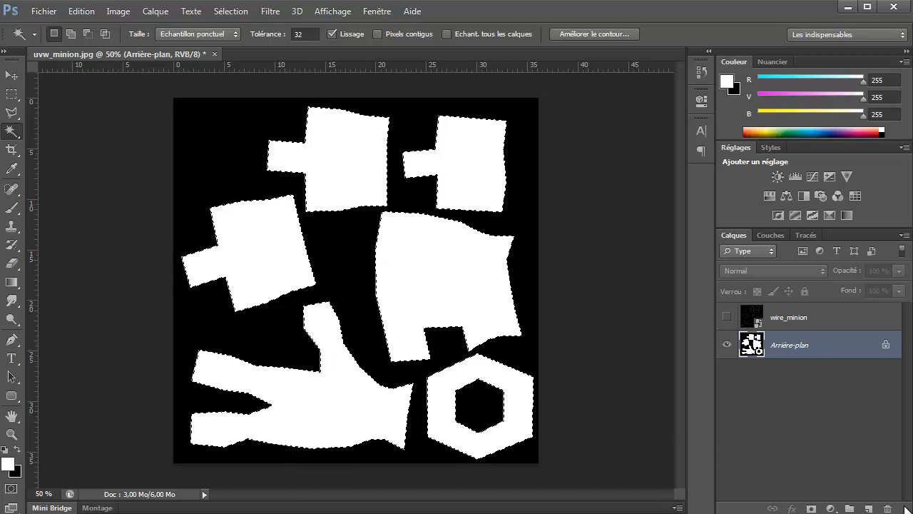
Create a new layer above the background and fill the shell selection with the white foreground colour.
{"action": "left_click", "coordinate": [868, 509]}
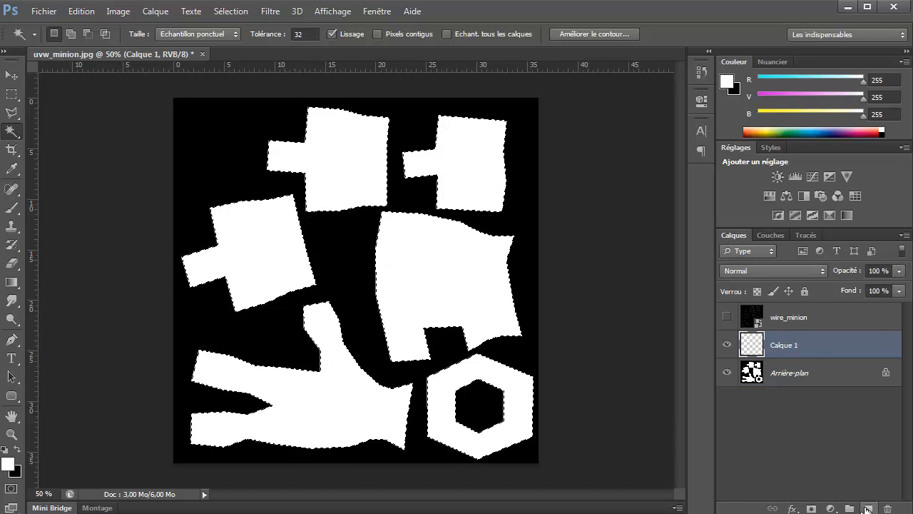
{"action": "left_click", "coordinate": [95, 12]}
{"action": "left_click", "coordinate": [79, 210]}
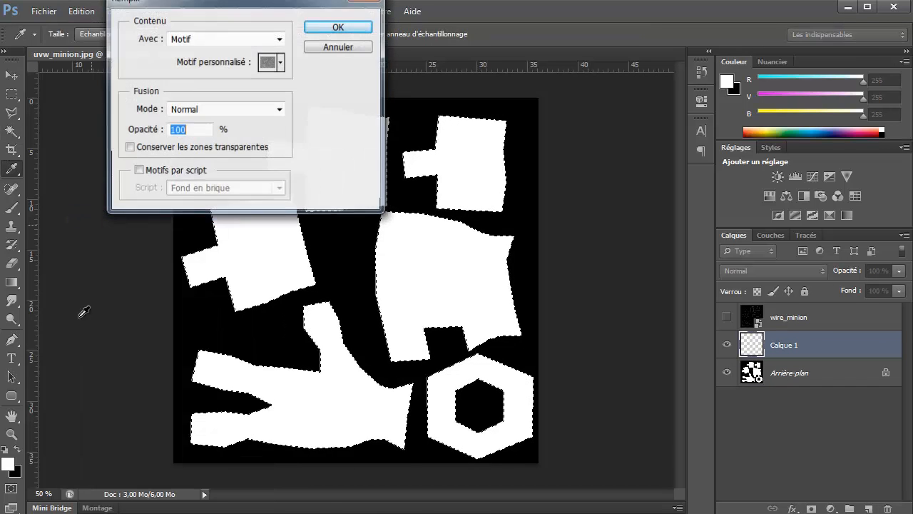
{"action": "left_click", "coordinate": [280, 39]}
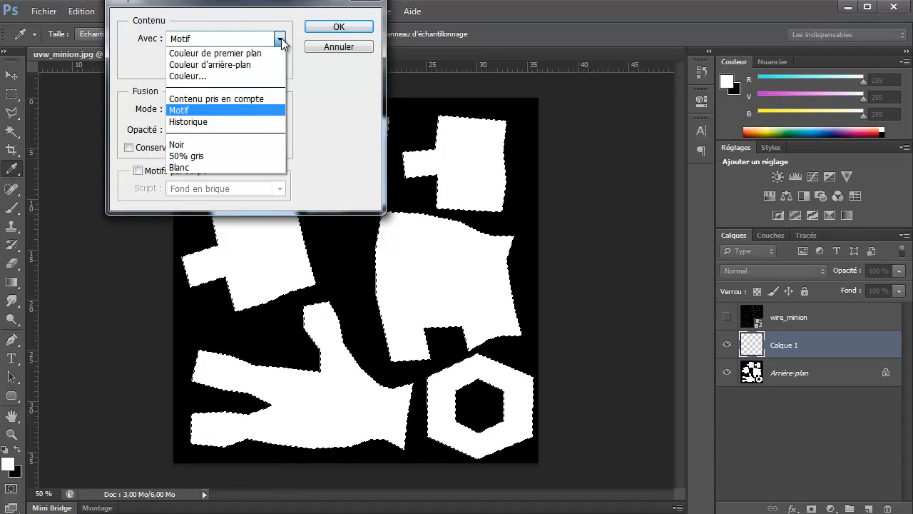
{"action": "left_click", "coordinate": [245, 53]}
{"action": "left_click", "coordinate": [329, 29]}
{"action": "key", "text": "w"}
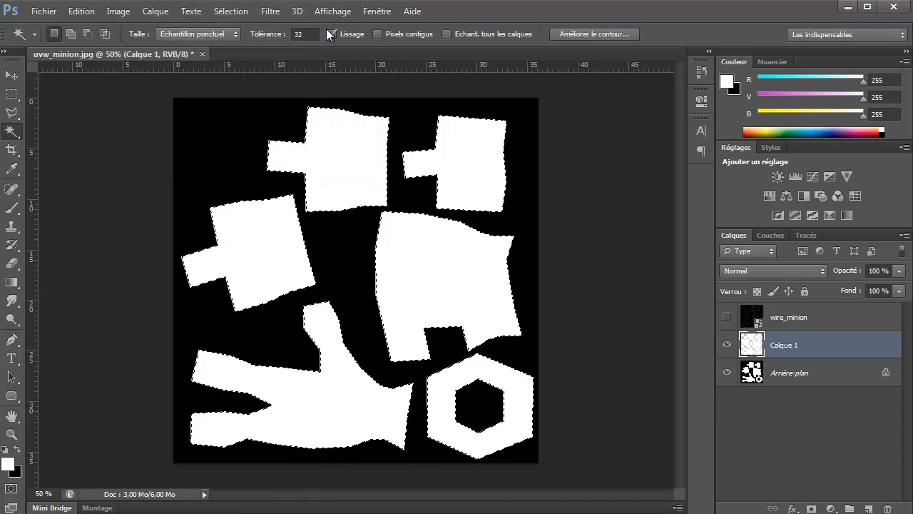
Deselect the shell outlines and hide the Arrière-plan layer.
{"action": "left_click", "coordinate": [232, 11]}
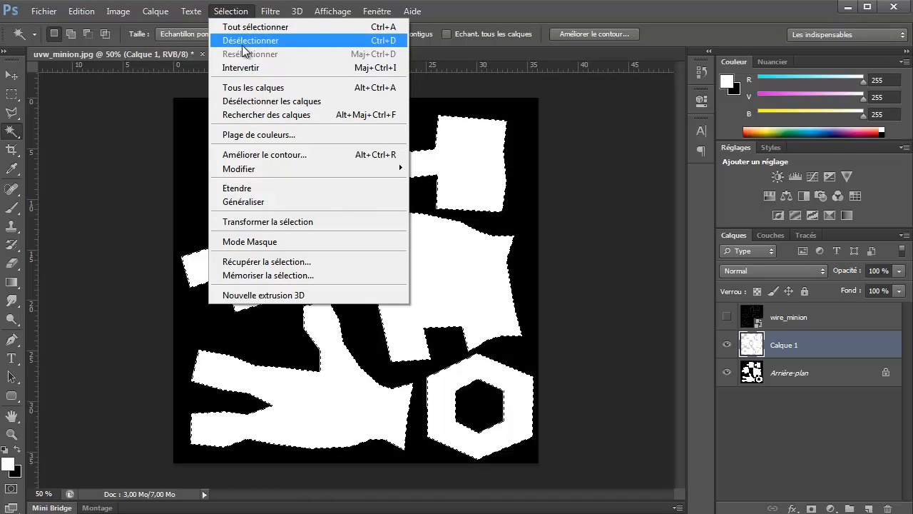
{"action": "left_click", "coordinate": [242, 40]}
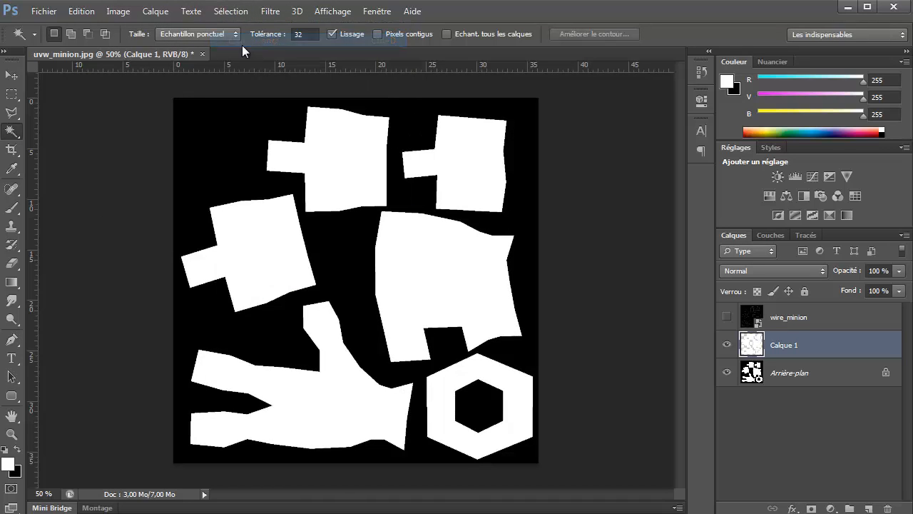
{"action": "left_click", "coordinate": [727, 373]}
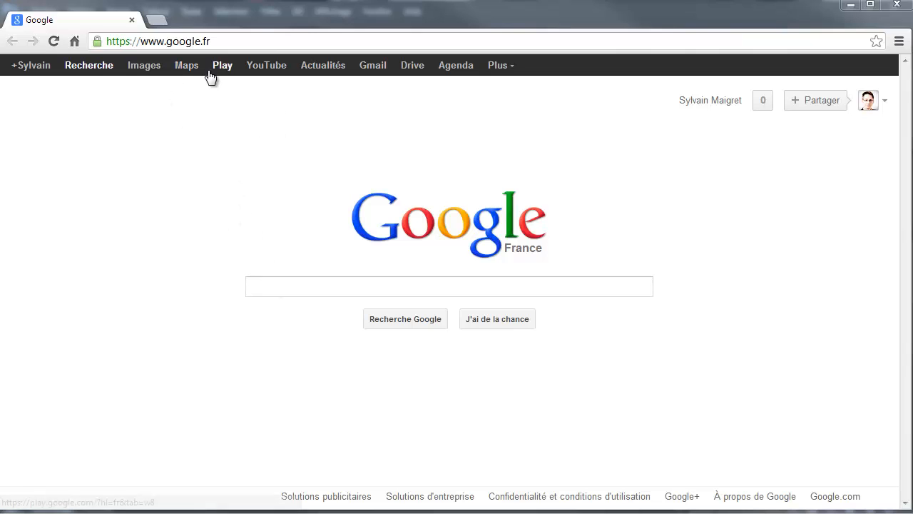
Switch to the web browser and search Google Images for "cuir texture".
{"action": "left_click", "coordinate": [154, 71]}
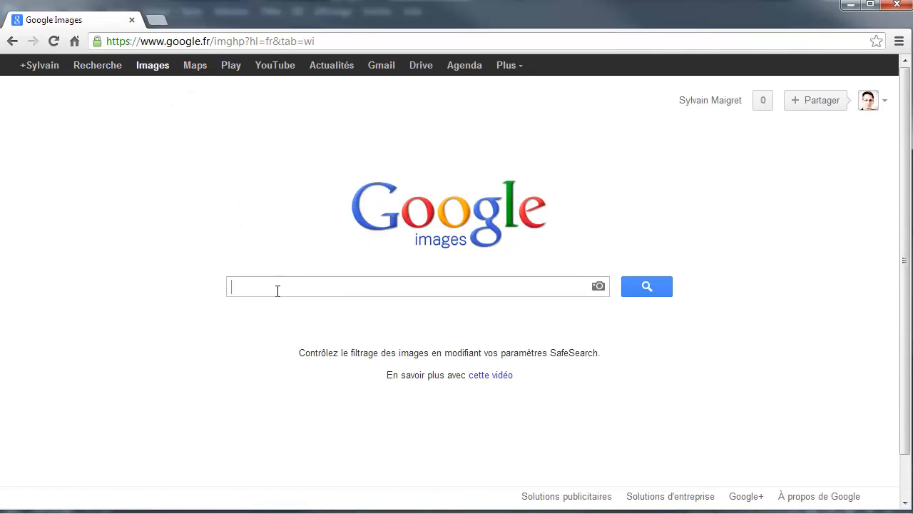
{"action": "type", "text": "cuir"}
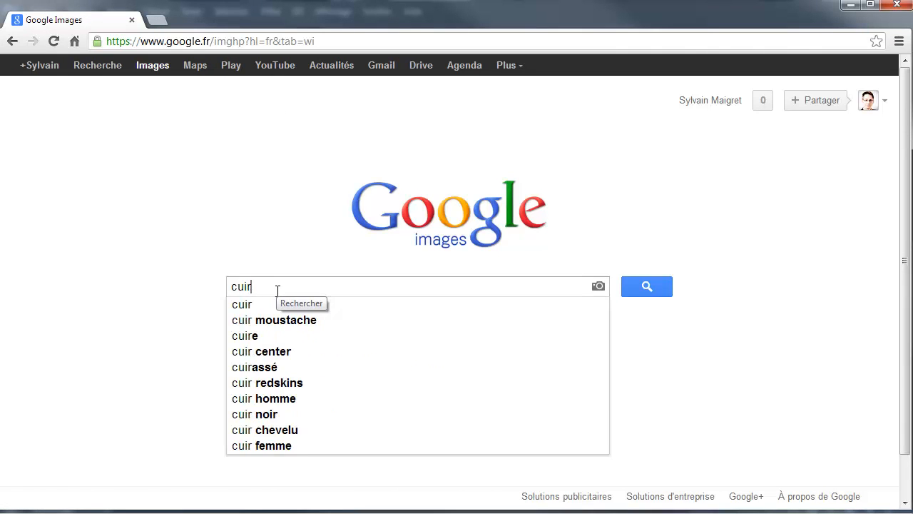
{"action": "type", "text": " te"}
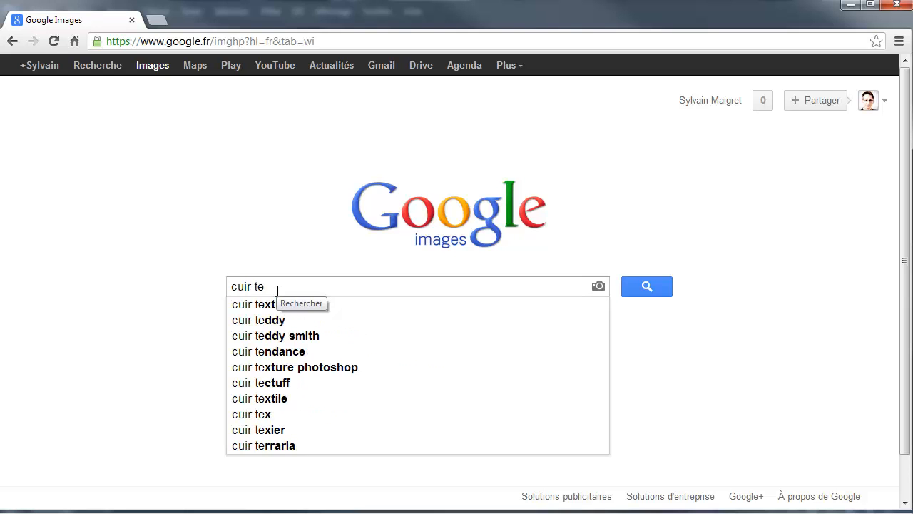
{"action": "type", "text": "xture"}
{"action": "key", "text": "Return"}
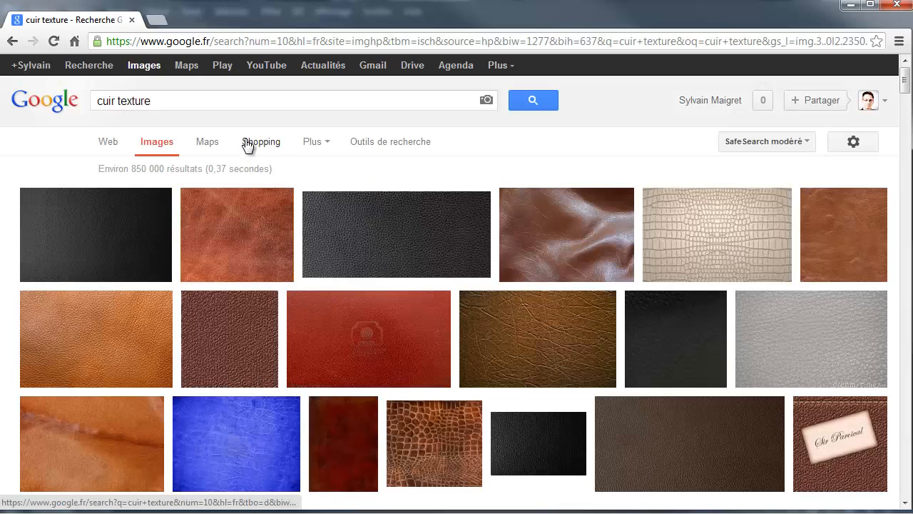
Filter the leather texture results to large images only.
{"action": "left_click", "coordinate": [312, 143]}
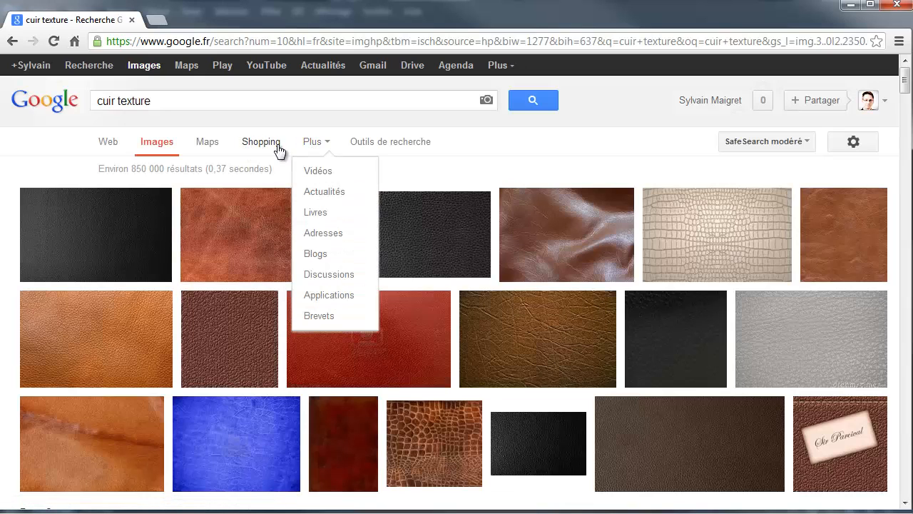
{"action": "left_click", "coordinate": [376, 152]}
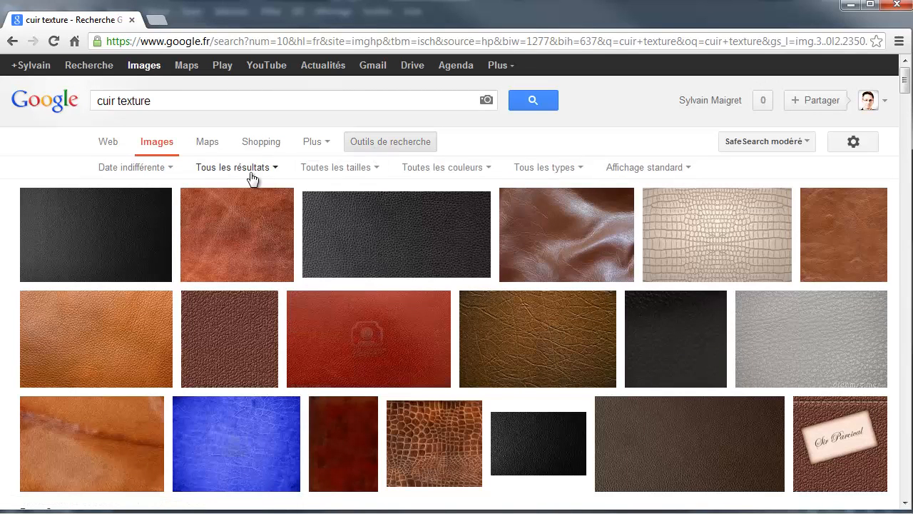
{"action": "left_click", "coordinate": [337, 171]}
{"action": "left_click", "coordinate": [318, 212]}
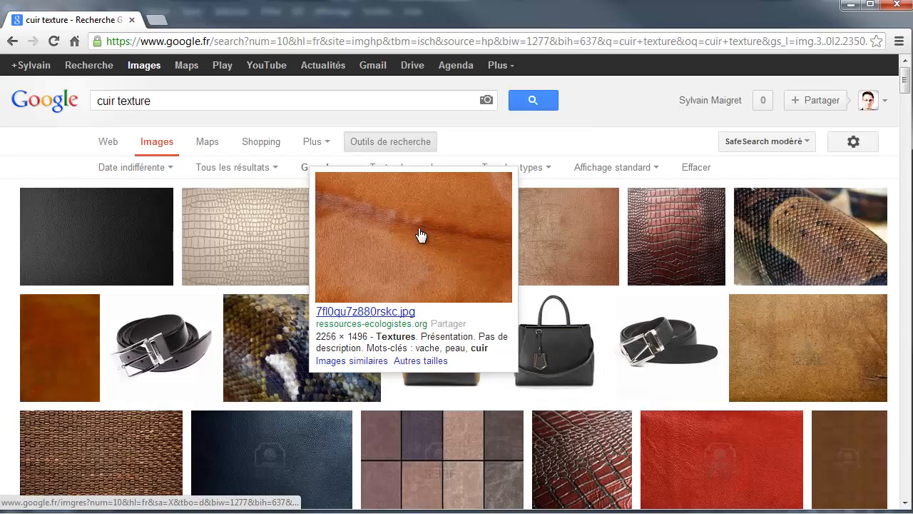
Browse the results for a fine-grained dark brown leather texture and copy the 3d-today.org image to the clipboard.
{"action": "scroll", "coordinate": [365, 235], "scroll_direction": "down", "scroll_amount": 6}
{"action": "scroll", "coordinate": [367, 239], "scroll_direction": "up", "scroll_amount": 4}
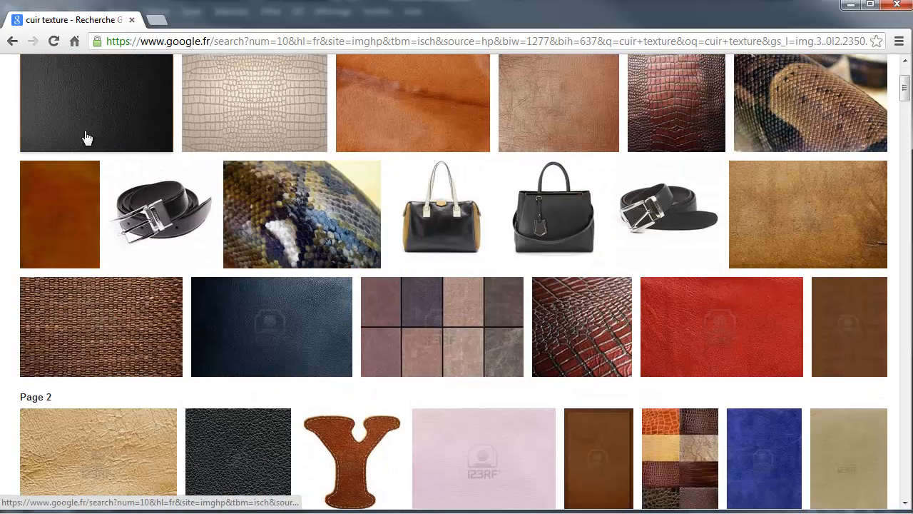
{"action": "scroll", "coordinate": [506, 245], "scroll_direction": "down", "scroll_amount": 5}
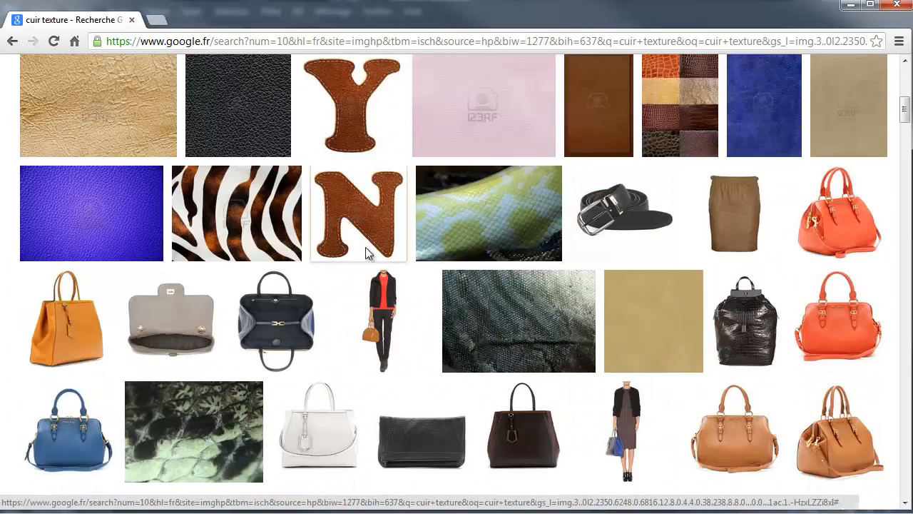
{"action": "scroll", "coordinate": [473, 236], "scroll_direction": "down", "scroll_amount": 7}
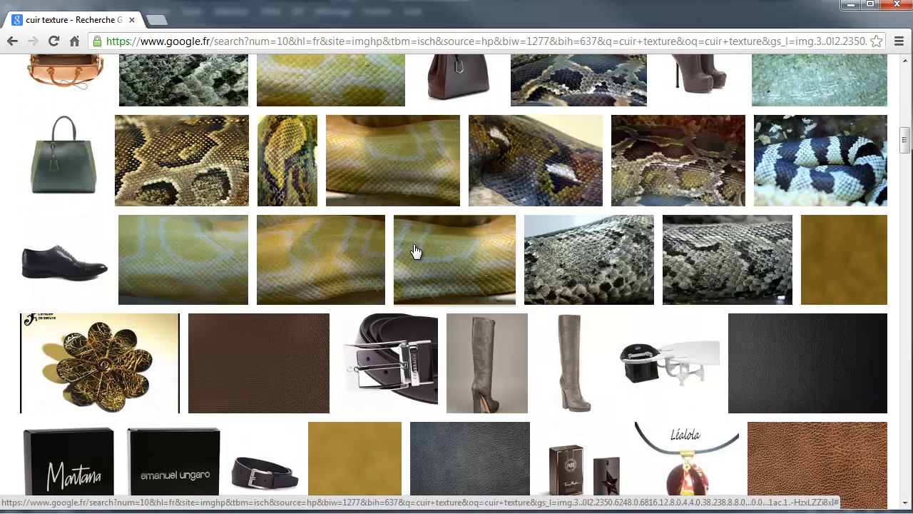
{"action": "left_click", "coordinate": [250, 378]}
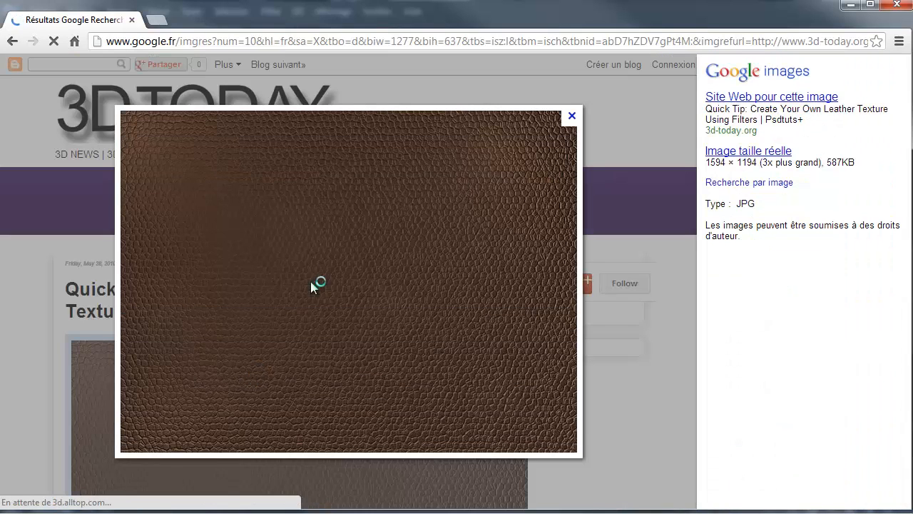
{"action": "right_click", "coordinate": [317, 274]}
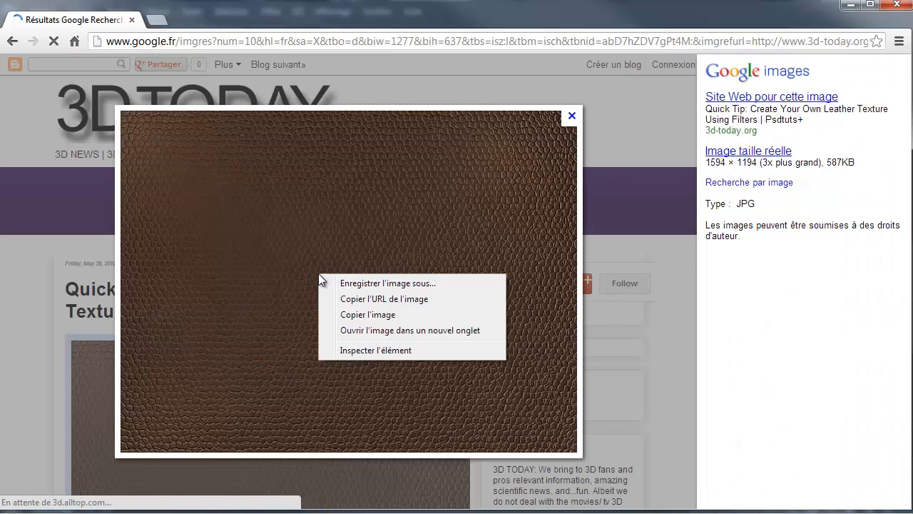
{"action": "left_click", "coordinate": [368, 314]}
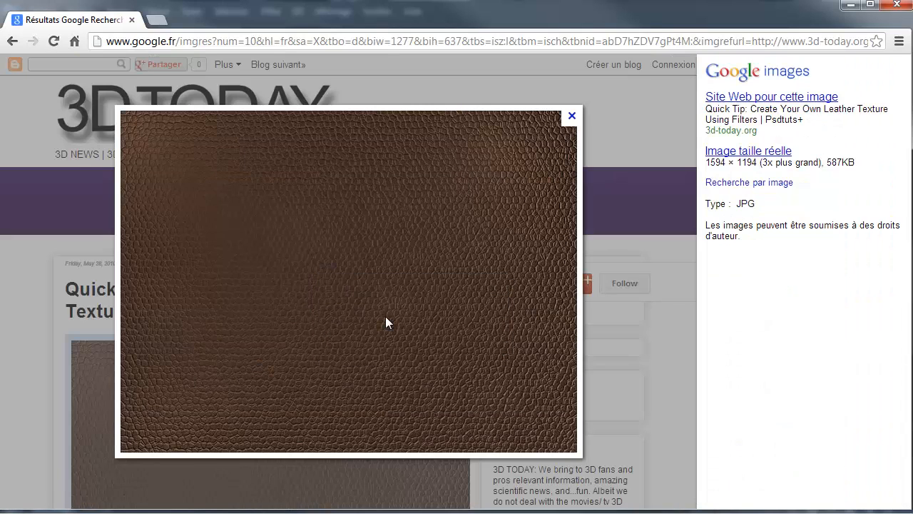
Return to Photoshop and paste the copied leather image as a new layer above Calque 1.
{"action": "left_click", "coordinate": [851, 5]}
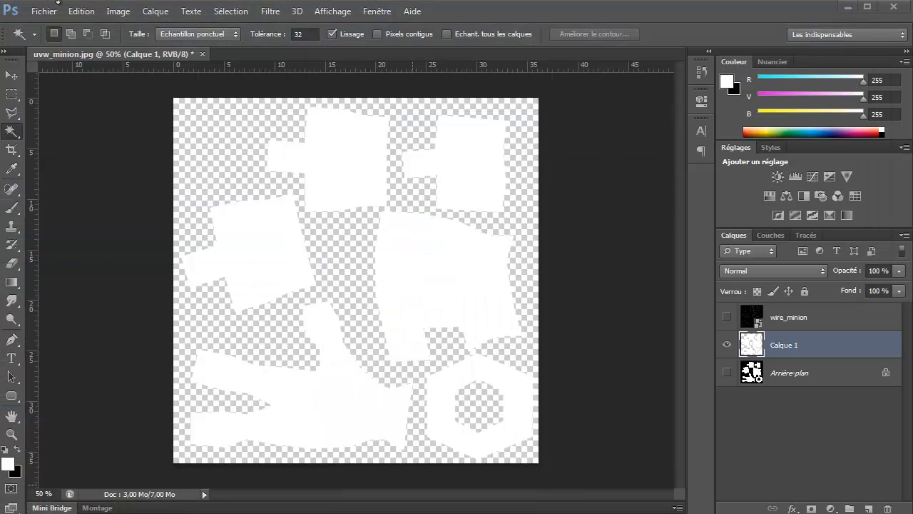
{"action": "left_click", "coordinate": [91, 12]}
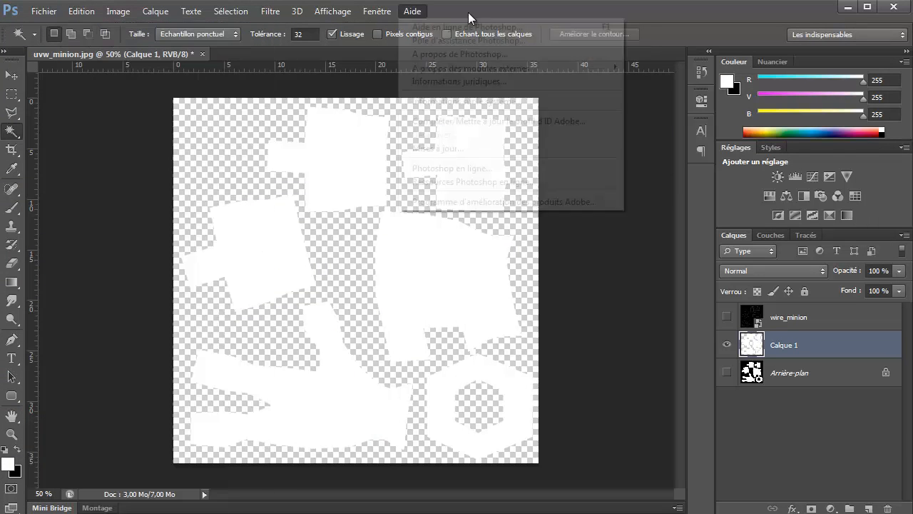
{"action": "left_click", "coordinate": [520, 8]}
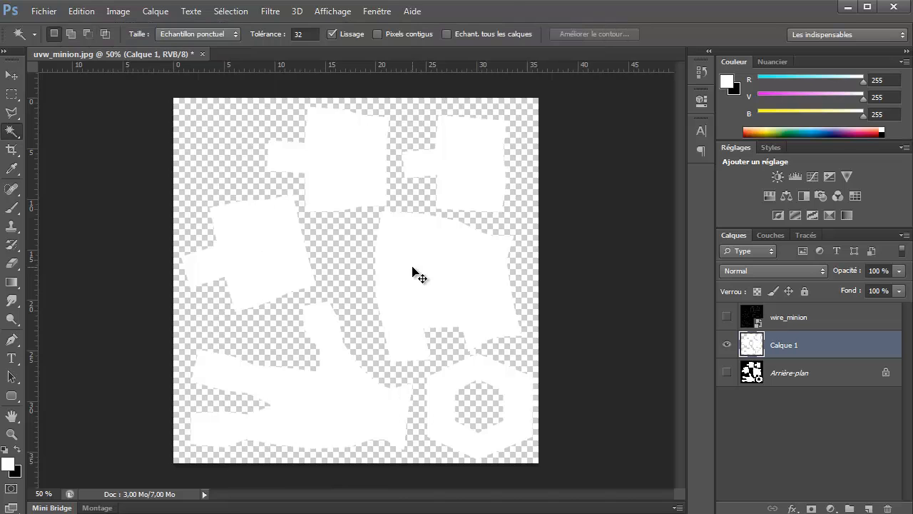
{"action": "key", "text": "ctrl+v"}
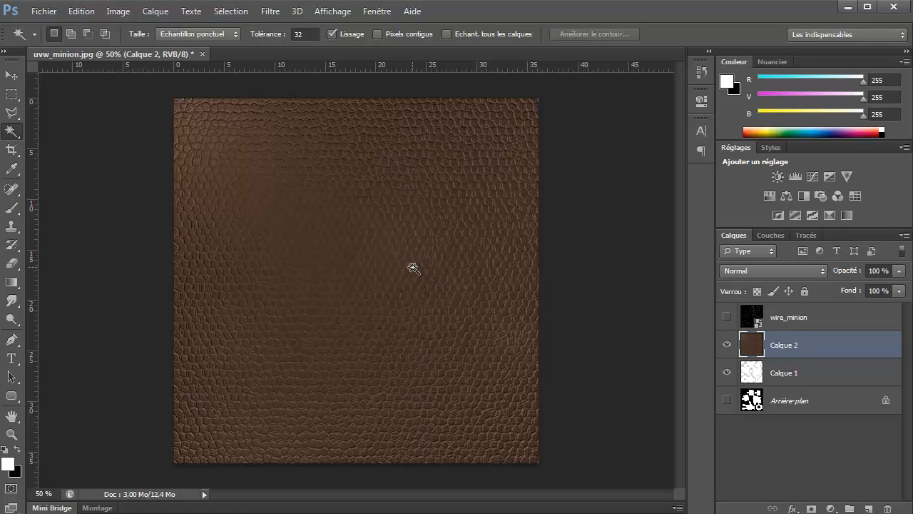
Scale the pasted leather layer down proportionally to about 87% and reposition it so it still covers the whole canvas.
{"action": "left_click", "coordinate": [12, 77]}
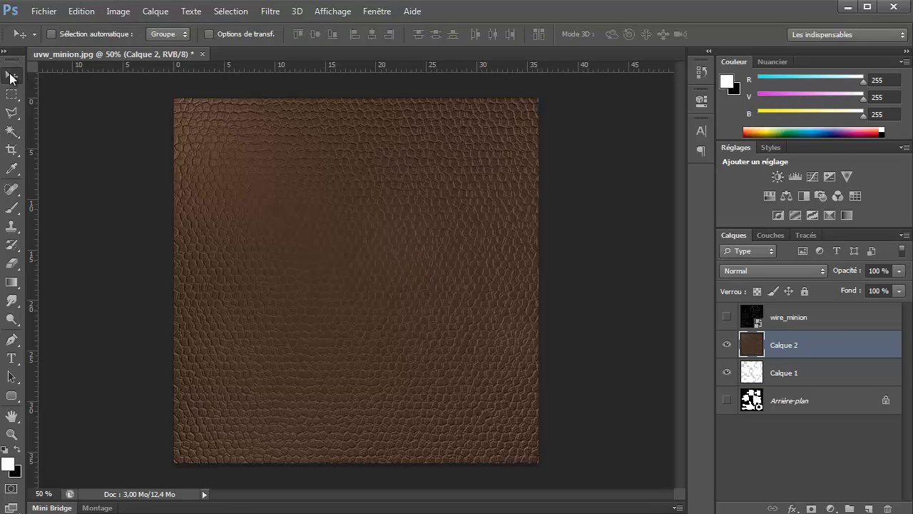
{"action": "left_click", "coordinate": [82, 12]}
{"action": "left_click", "coordinate": [157, 276]}
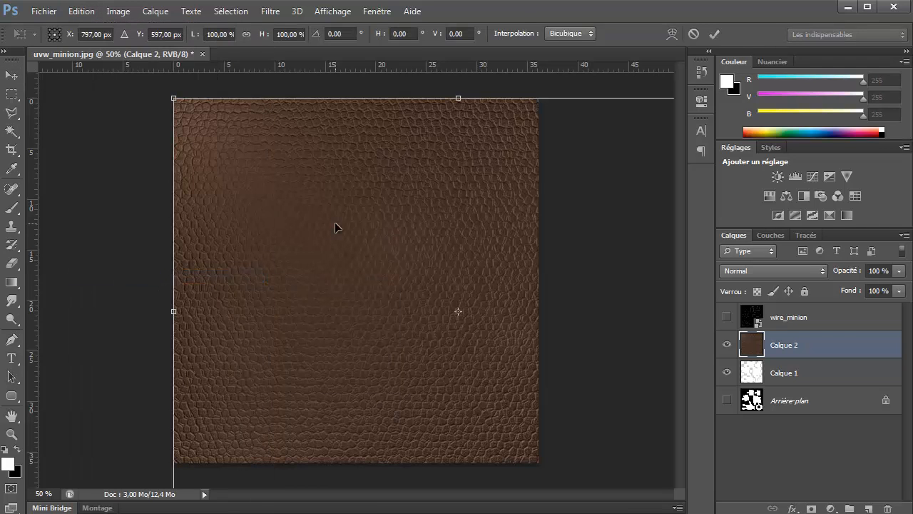
{"action": "key", "text": "ctrl+minus"}
{"action": "key", "text": "ctrl+minus"}
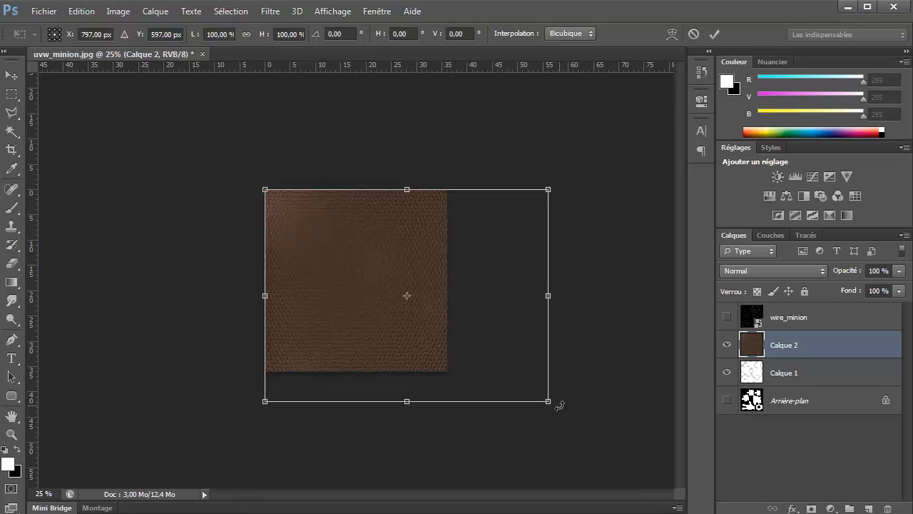
{"action": "left_click_drag", "start_coordinate": [547, 401], "coordinate": [501, 388]}
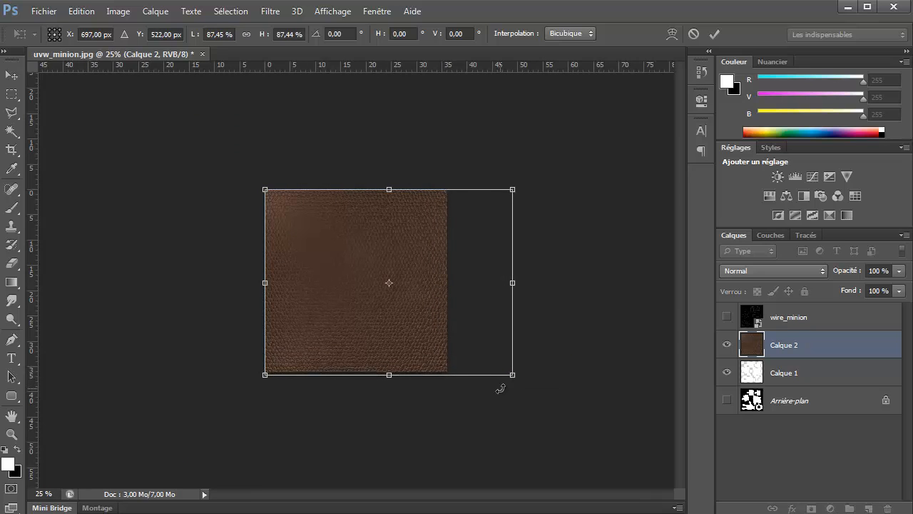
{"action": "key", "text": "Return"}
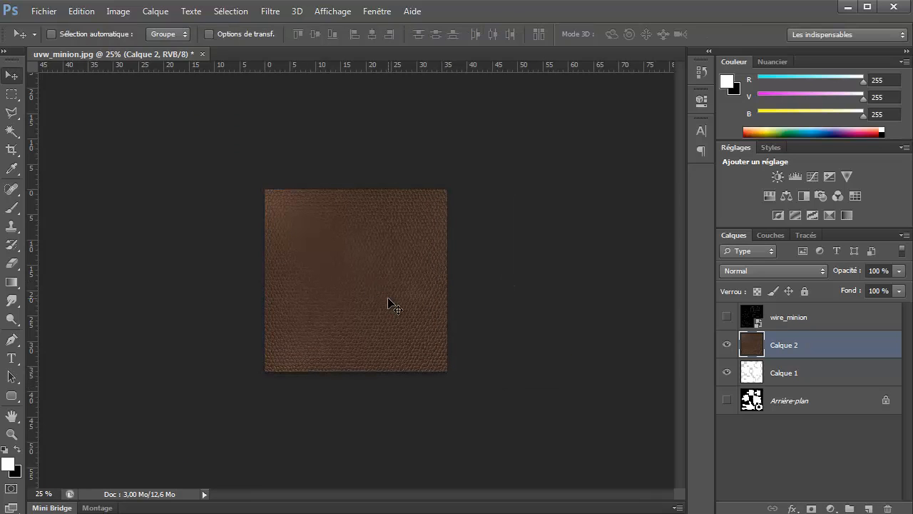
{"action": "left_click_drag", "start_coordinate": [390, 302], "coordinate": [364, 323]}
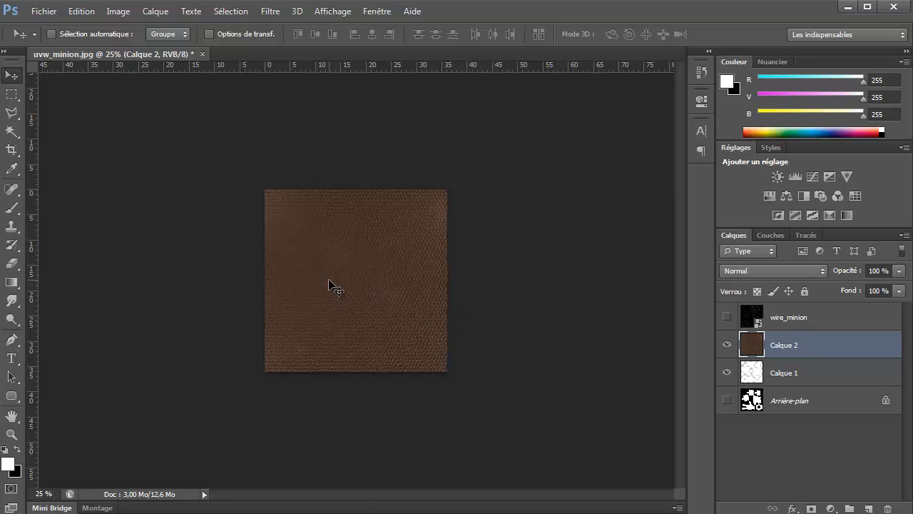
Fit the image to the window and toggle the leather layer off and on to check the shells beneath.
{"action": "left_click", "coordinate": [13, 418]}
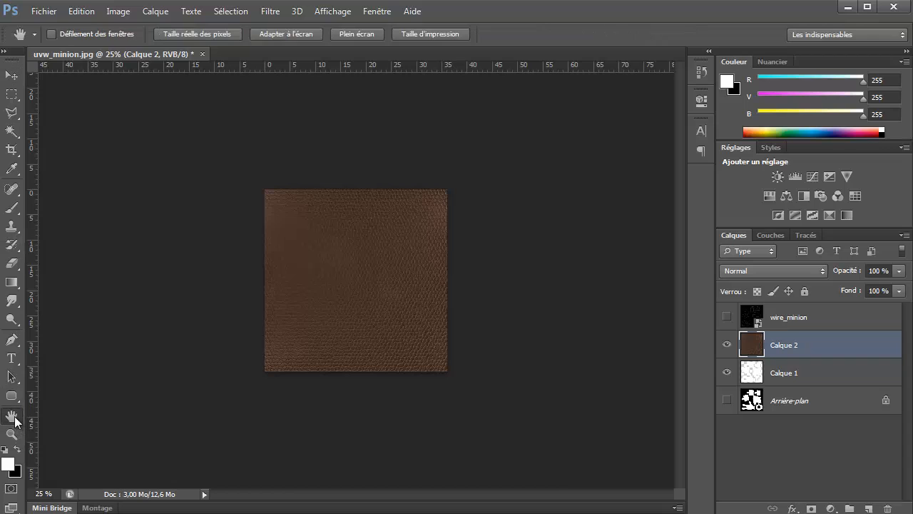
{"action": "double_click", "coordinate": [14, 420]}
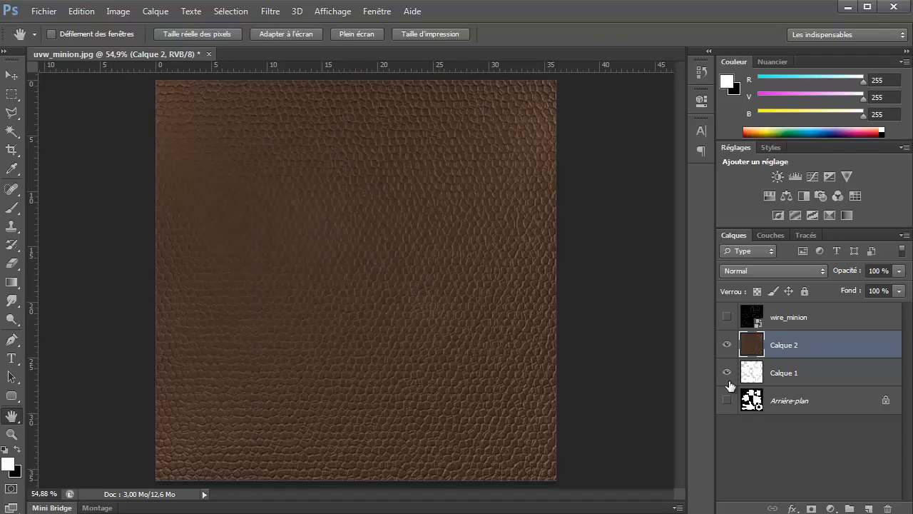
{"action": "left_click", "coordinate": [728, 345]}
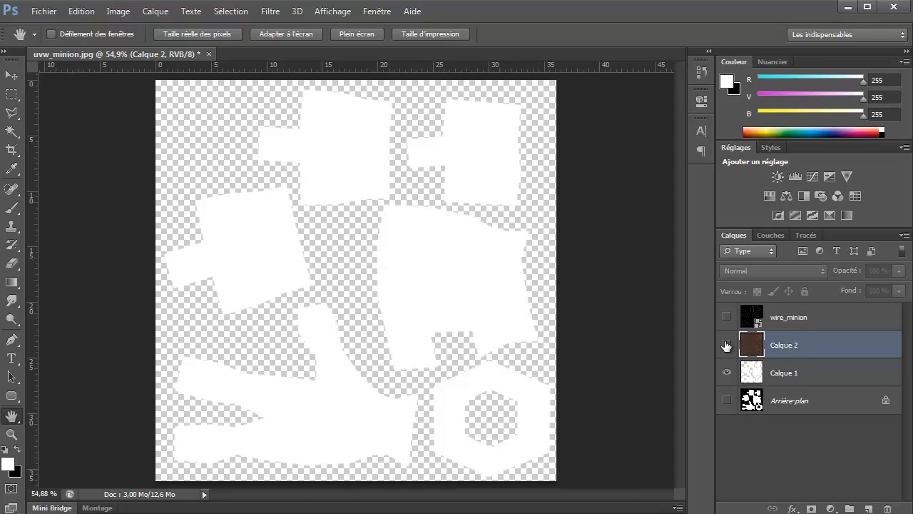
{"action": "left_click", "coordinate": [727, 346]}
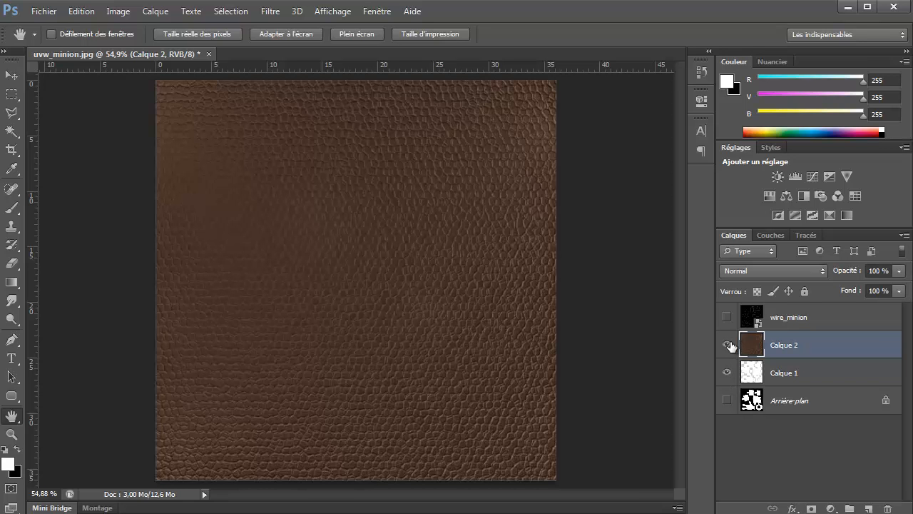
Copy the Calque 2 leather within the Calque 1 shell outlines to a new layer and check the cutout by briefly hiding Calque 2.
{"action": "left_click", "coordinate": [754, 379]}
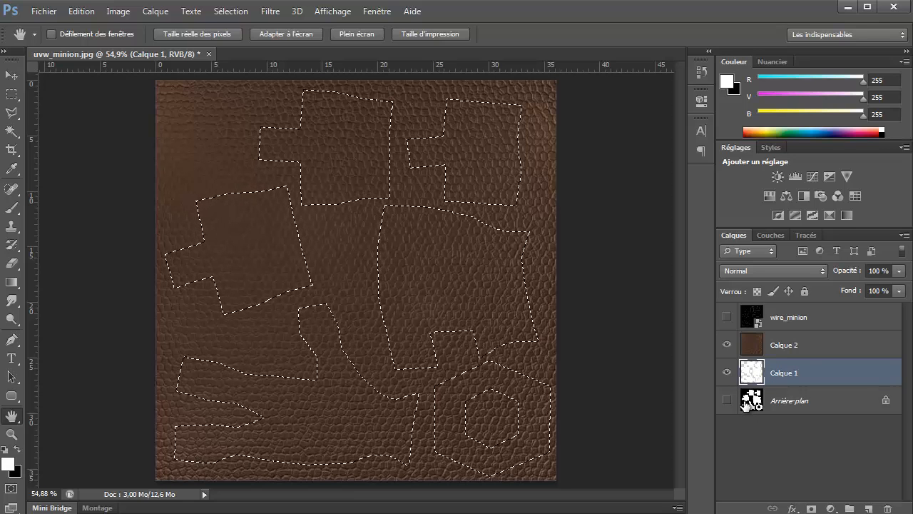
{"action": "left_click", "coordinate": [753, 349]}
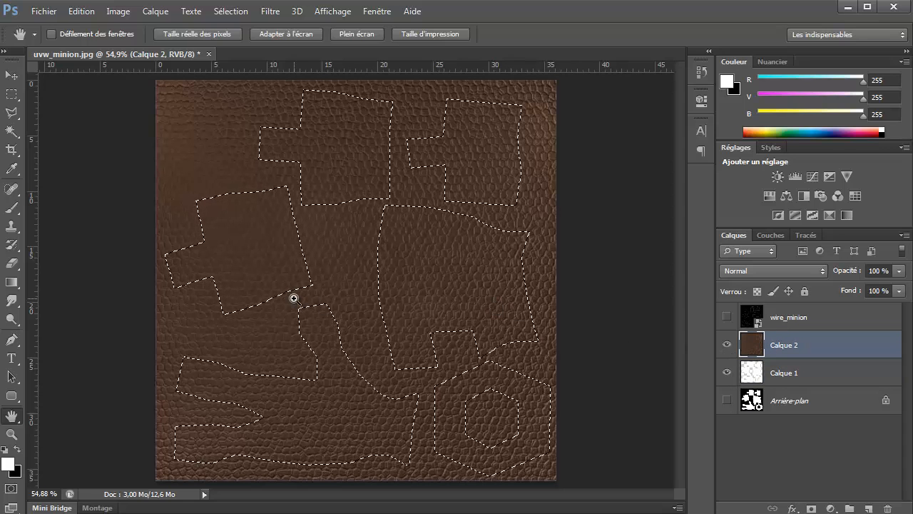
{"action": "key", "text": "ctrl+j"}
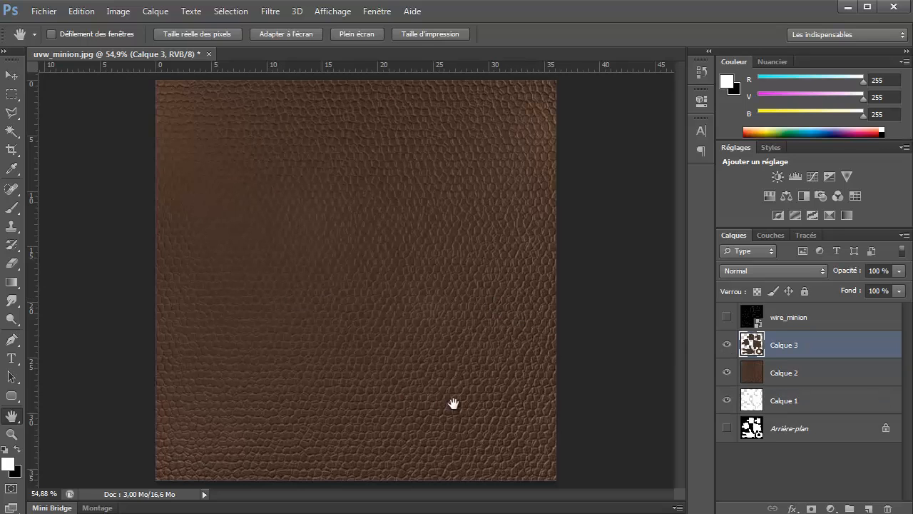
{"action": "left_click", "coordinate": [728, 373]}
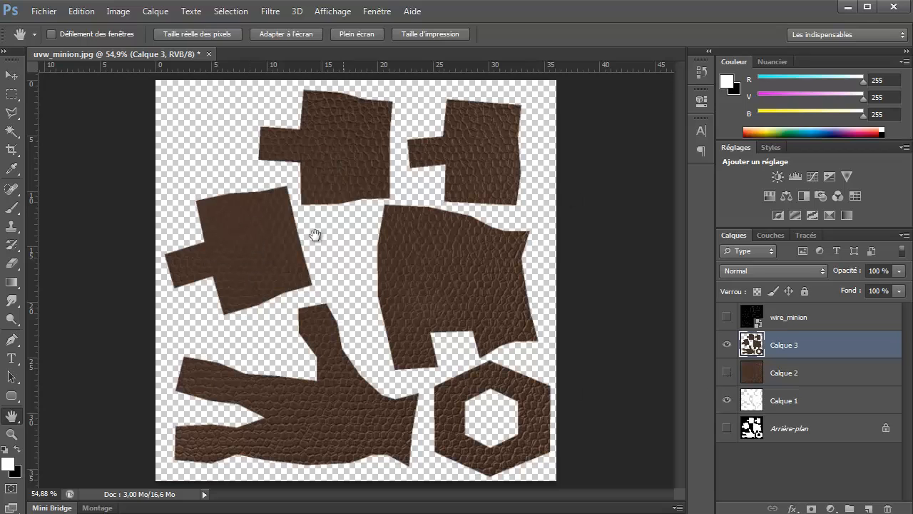
{"action": "left_click", "coordinate": [728, 372]}
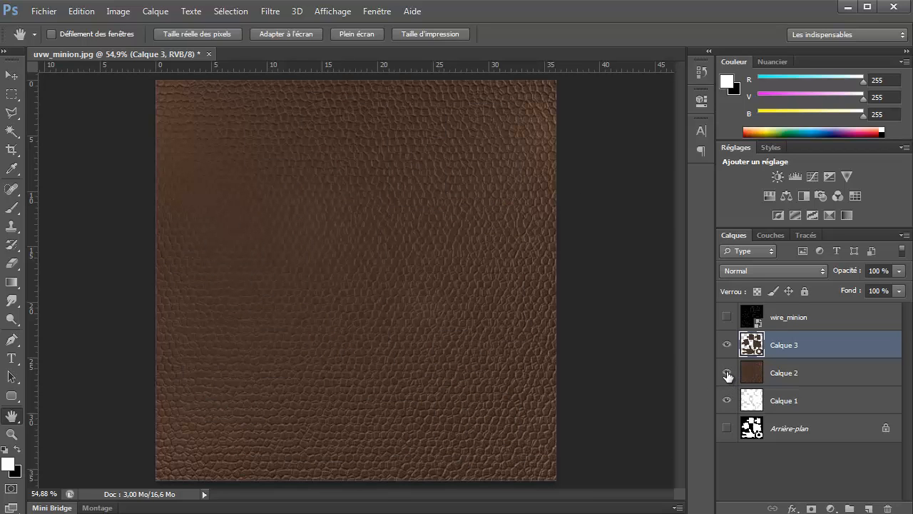
Add an inner shadow to Calque 3 with 35% opacity, -113° angle, 0 px distance and 29 px size.
{"action": "left_click", "coordinate": [792, 508]}
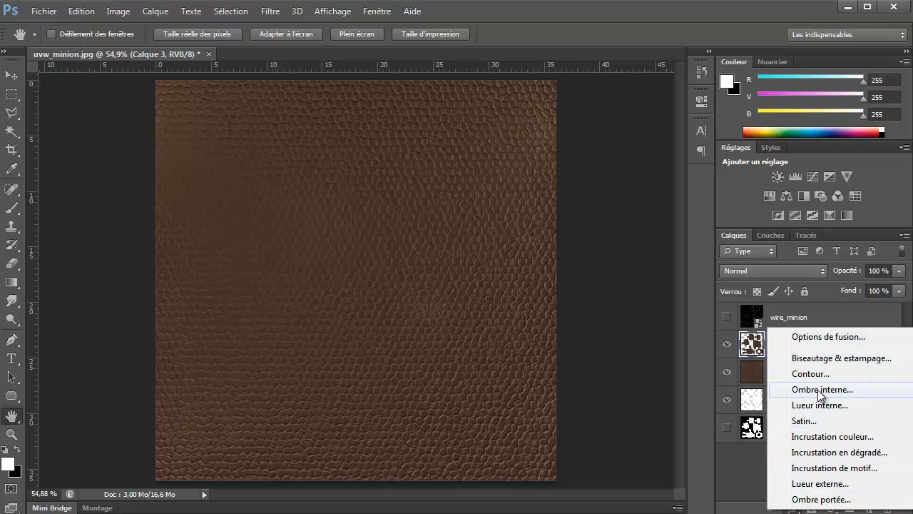
{"action": "left_click", "coordinate": [820, 389]}
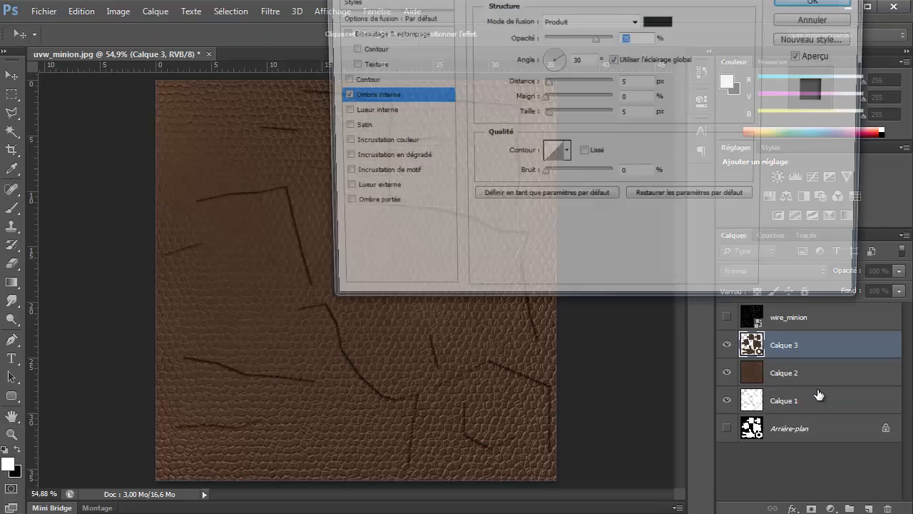
{"action": "left_click_drag", "start_coordinate": [603, 0], "coordinate": [620, 94]}
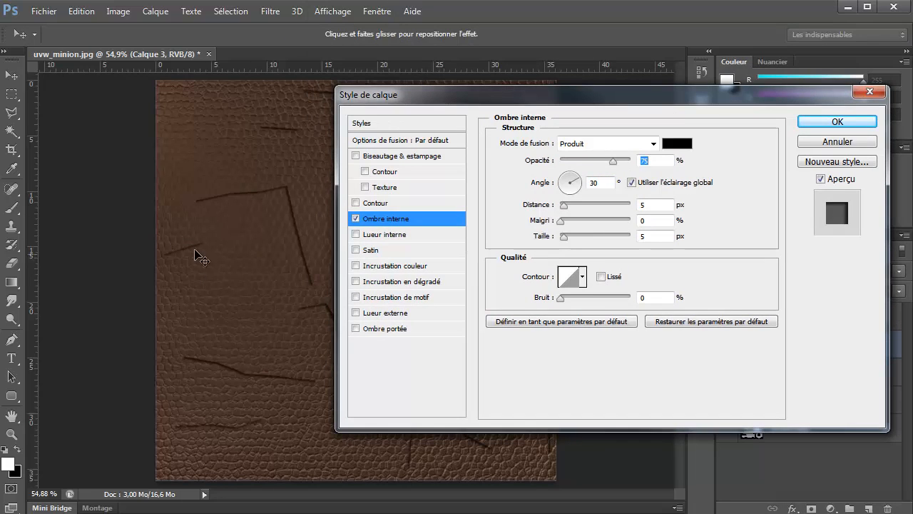
{"action": "left_click_drag", "start_coordinate": [580, 185], "coordinate": [535, 206]}
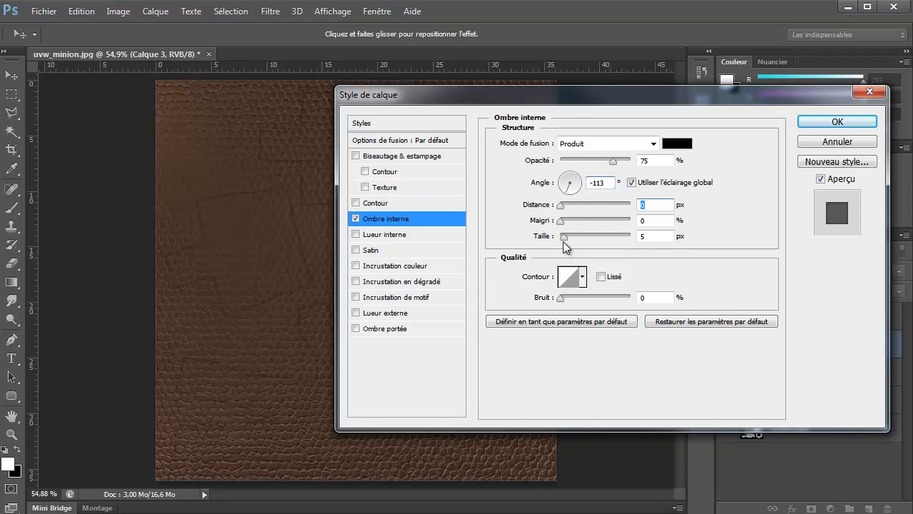
{"action": "left_click_drag", "start_coordinate": [565, 238], "coordinate": [575, 239]}
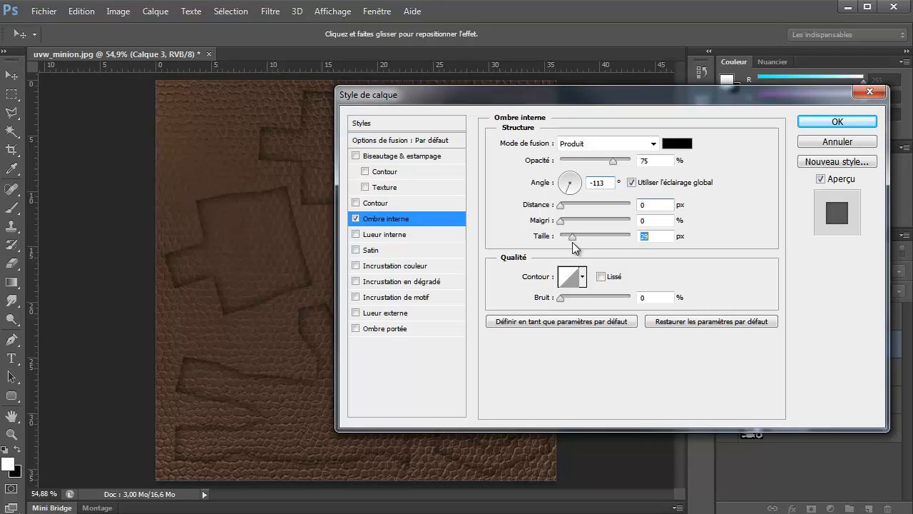
{"action": "left_click_drag", "start_coordinate": [617, 162], "coordinate": [585, 167]}
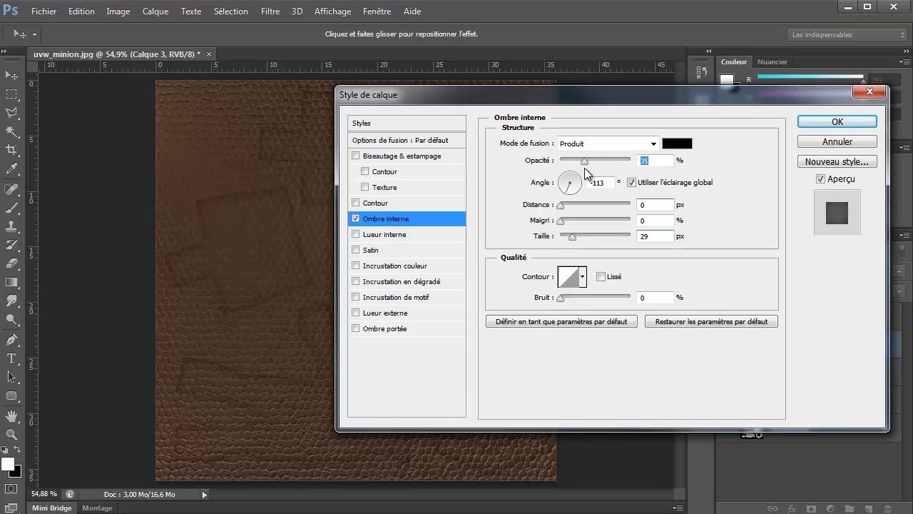
{"action": "left_click", "coordinate": [832, 122]}
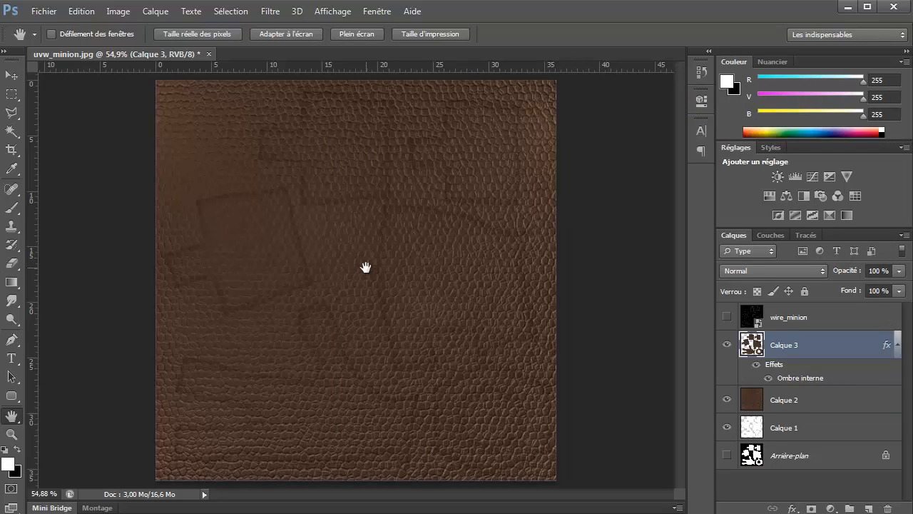
Show the wire_minion layer and select the narrow column beside the last column of the large right-hand shell with the Polygonal Lasso.
{"action": "left_click", "coordinate": [727, 316]}
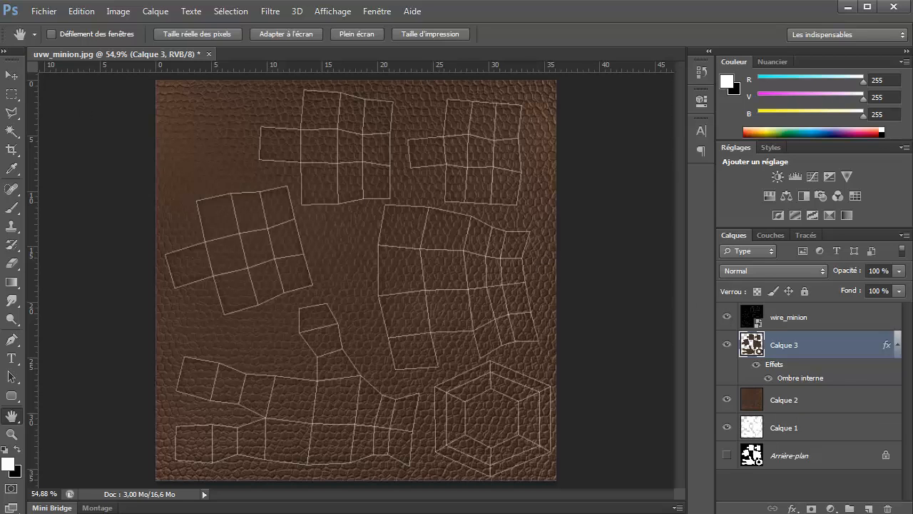
{"action": "left_click", "coordinate": [10, 113]}
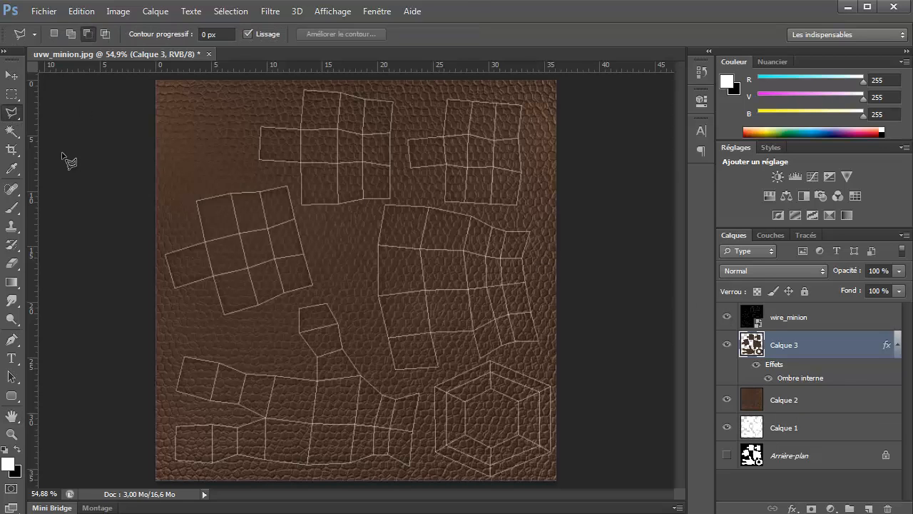
{"action": "double_click", "coordinate": [11, 435]}
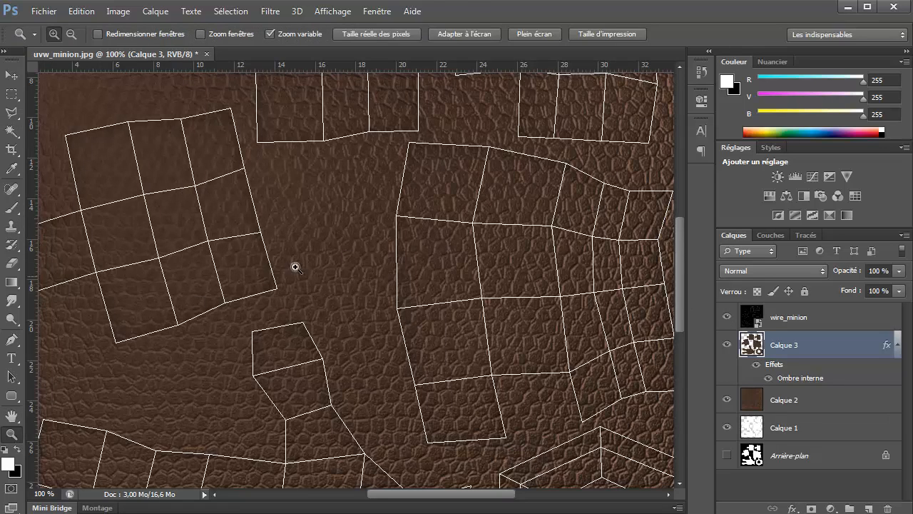
{"action": "left_click_drag", "start_coordinate": [526, 198], "coordinate": [275, 207]}
{"action": "left_click_drag", "start_coordinate": [335, 169], "coordinate": [379, 86]}
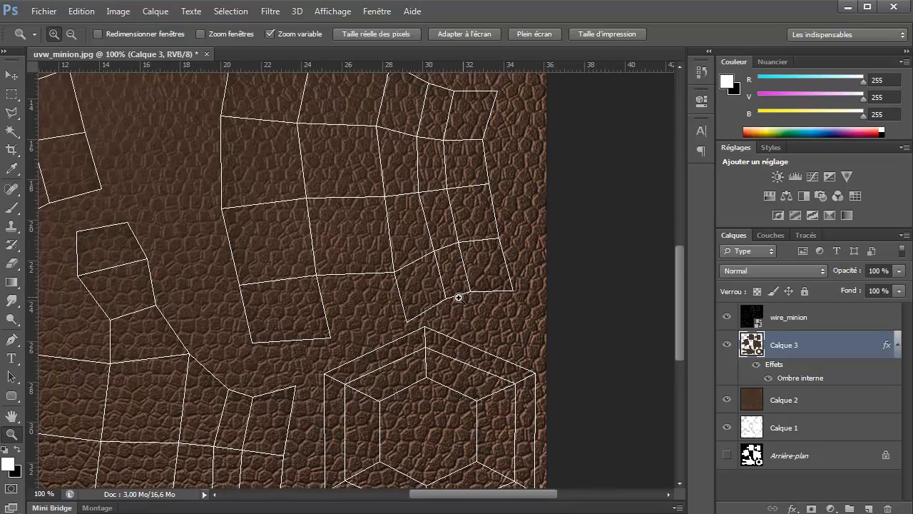
{"action": "left_click", "coordinate": [11, 112]}
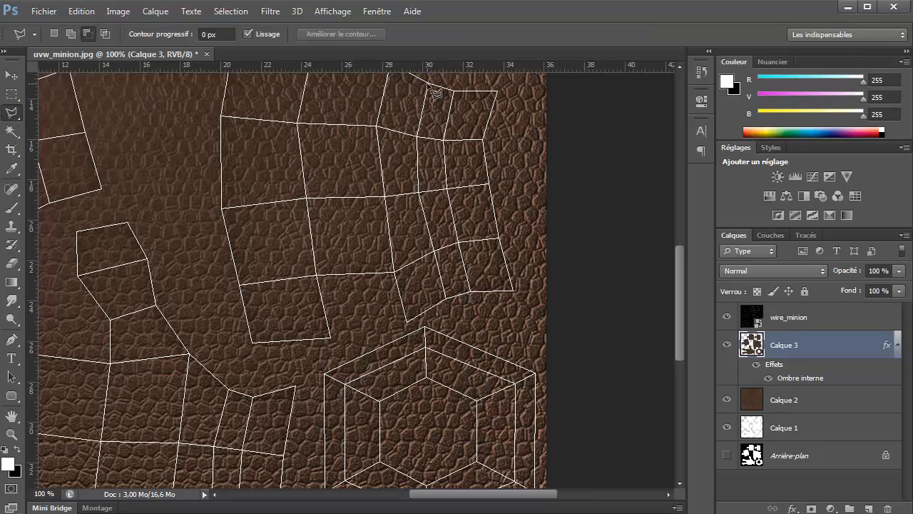
{"action": "left_click", "coordinate": [419, 136]}
{"action": "left_click", "coordinate": [418, 191]}
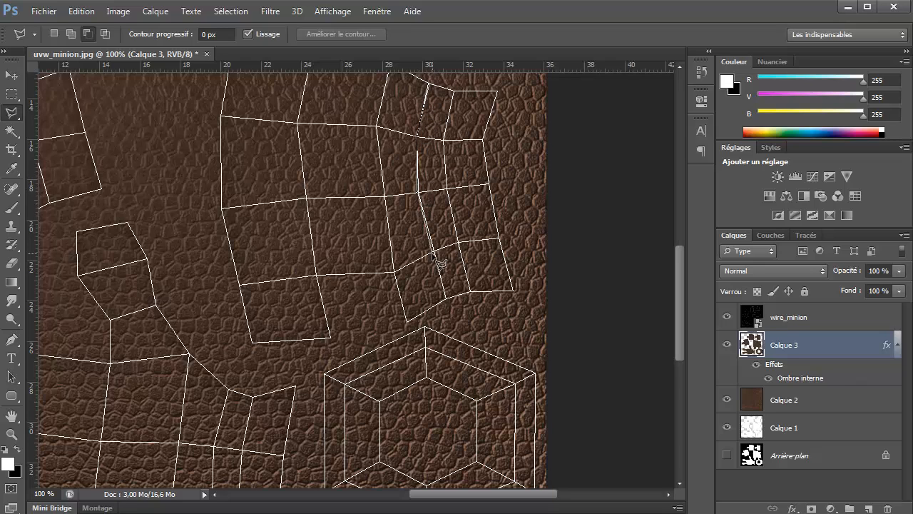
{"action": "left_click", "coordinate": [445, 297]}
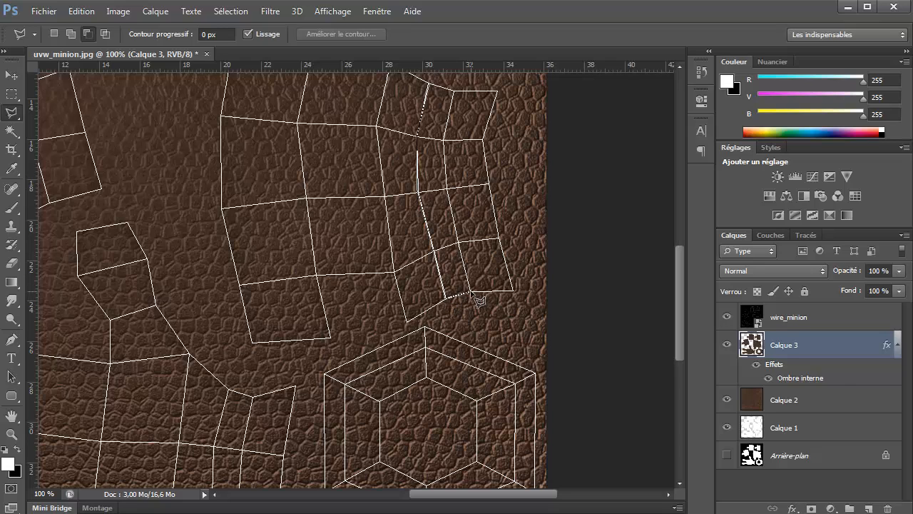
{"action": "left_click", "coordinate": [469, 292]}
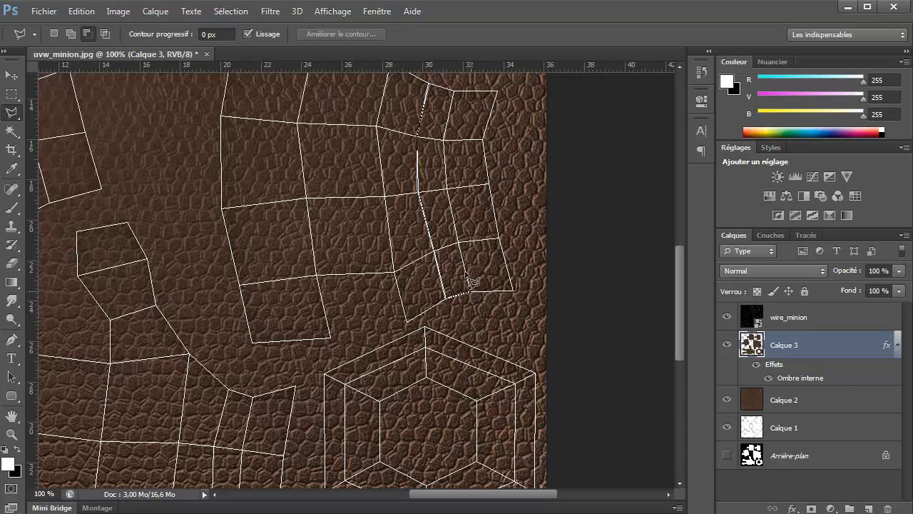
{"action": "left_click", "coordinate": [458, 241]}
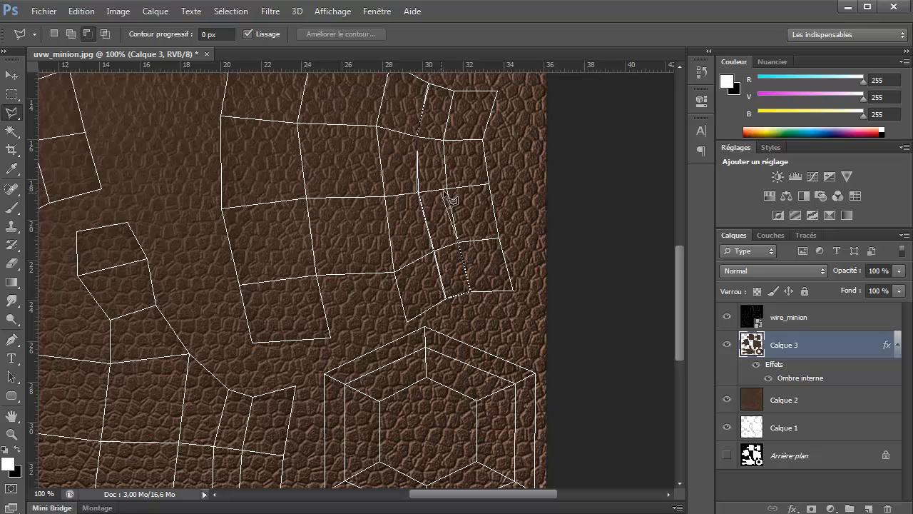
{"action": "left_click", "coordinate": [444, 140]}
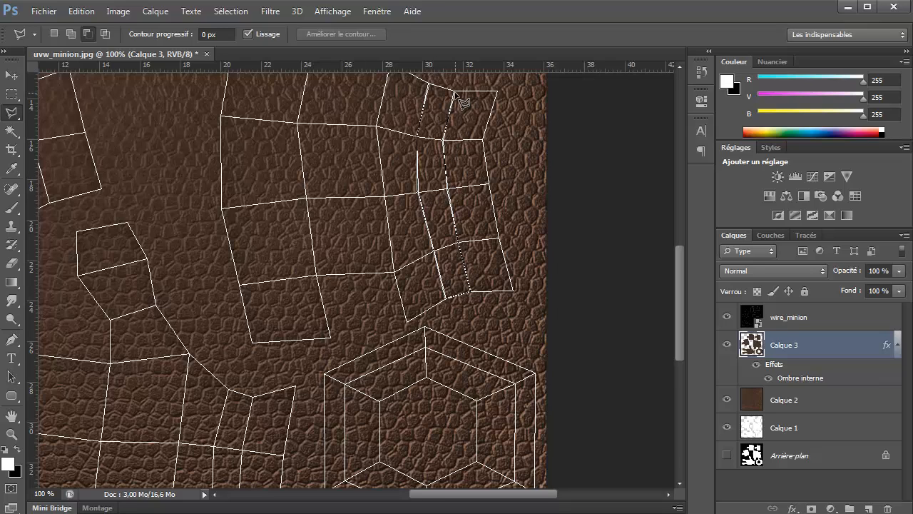
{"action": "double_click", "coordinate": [454, 92]}
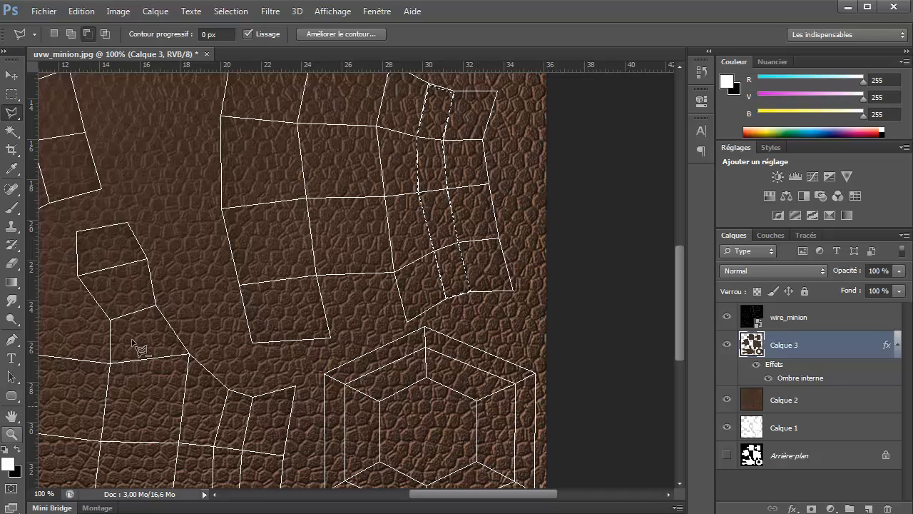
Refine the strip's upper end by adding the missed slivers along the wireframe lines to the selection.
{"action": "left_click", "coordinate": [12, 434]}
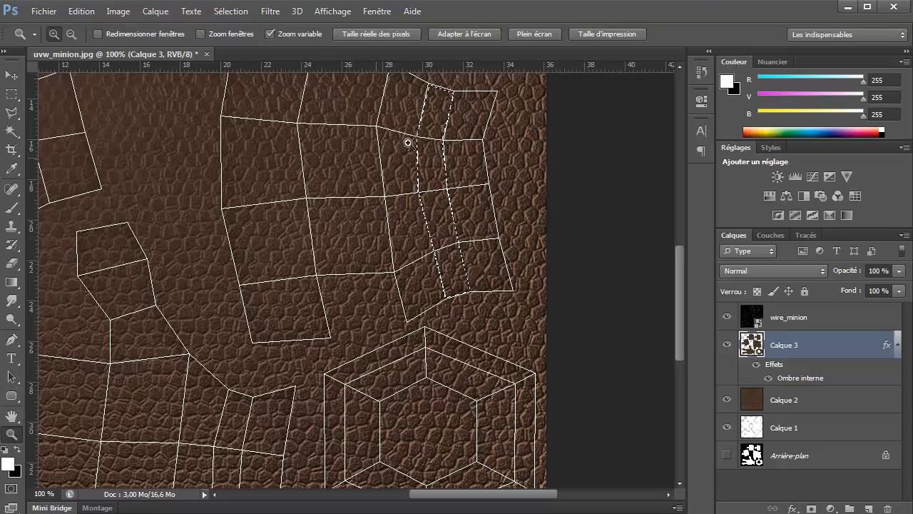
{"action": "left_click_drag", "start_coordinate": [490, 112], "coordinate": [510, 274]}
{"action": "left_click_drag", "start_coordinate": [434, 141], "coordinate": [479, 479]}
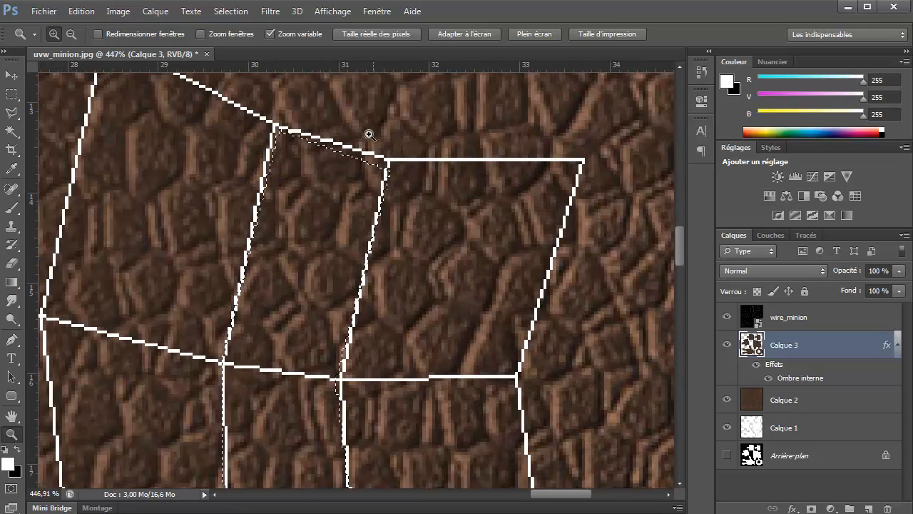
{"action": "left_click", "coordinate": [11, 112]}
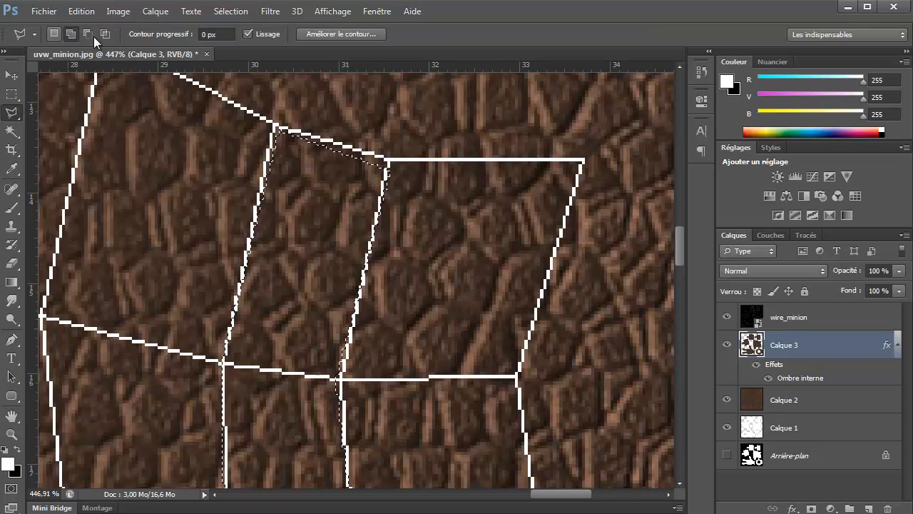
{"action": "left_click", "coordinate": [71, 34]}
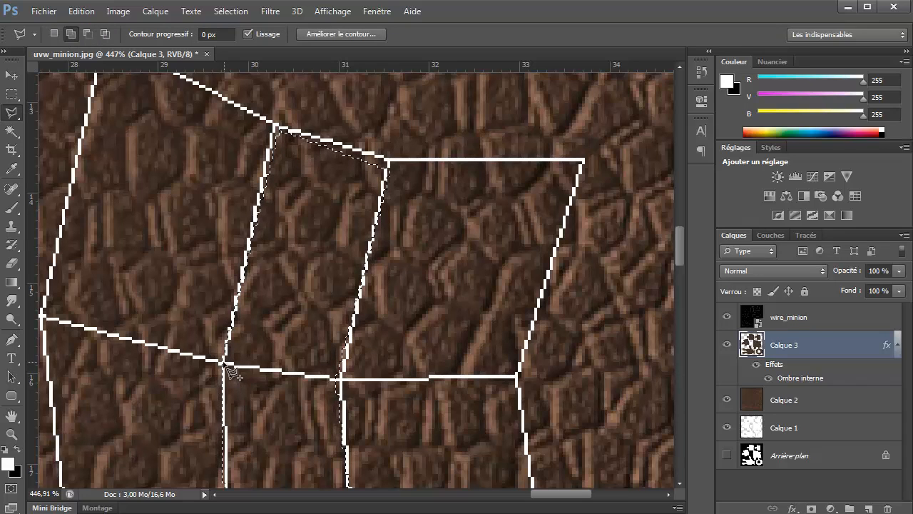
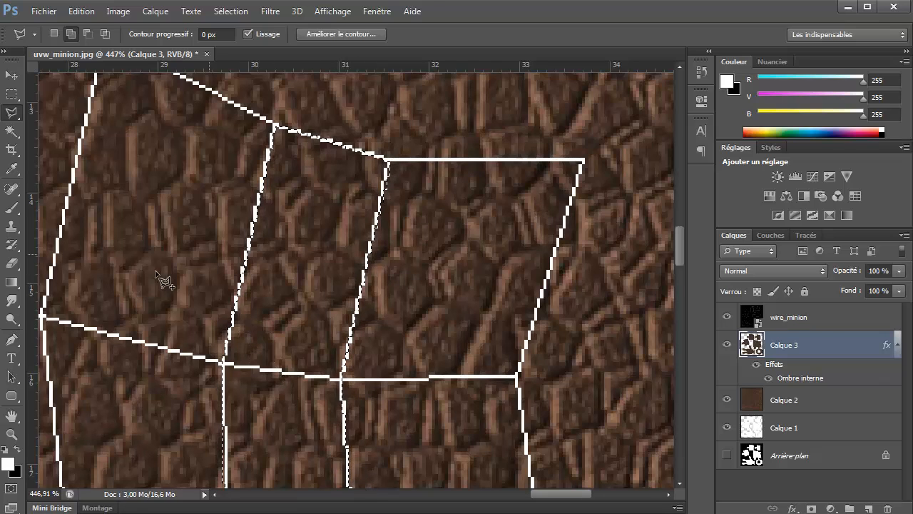
Add the matching narrow strip near the right end of the long lower shell to the selection and create a new layer above Calque 3.
{"action": "left_click", "coordinate": [12, 415]}
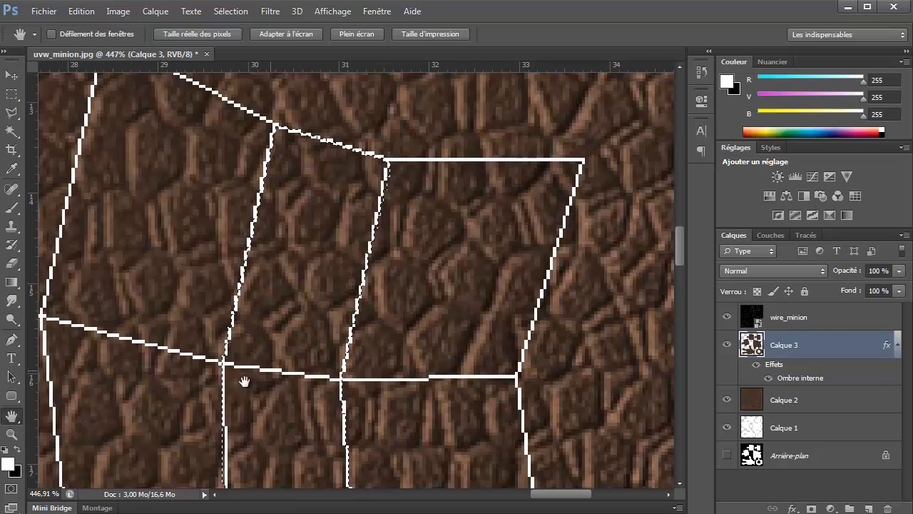
{"action": "left_click_drag", "start_coordinate": [173, 401], "coordinate": [324, 227]}
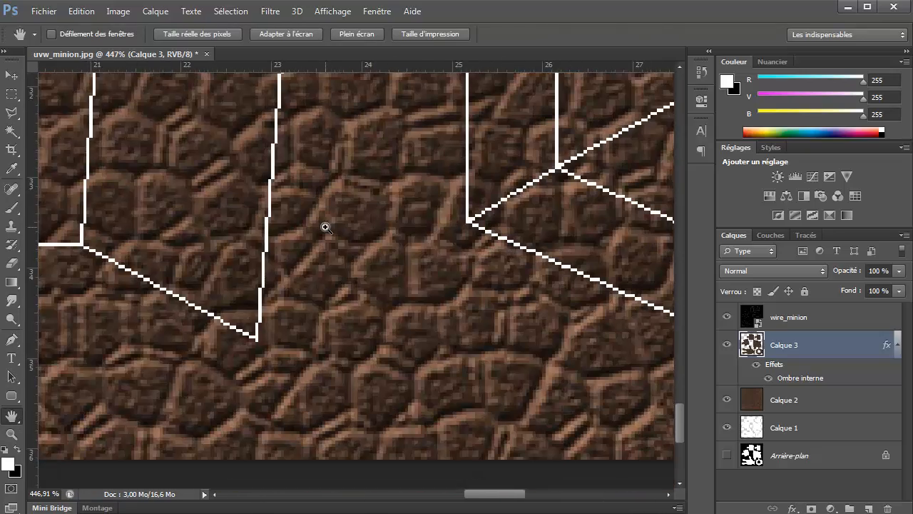
{"action": "key", "text": "ctrl+minus"}
{"action": "key", "text": "ctrl+minus"}
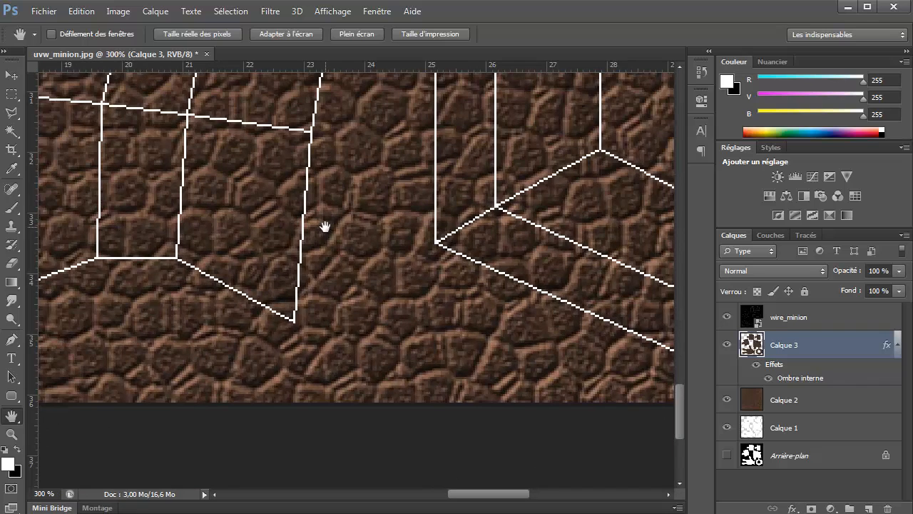
{"action": "left_click_drag", "start_coordinate": [247, 210], "coordinate": [360, 212]}
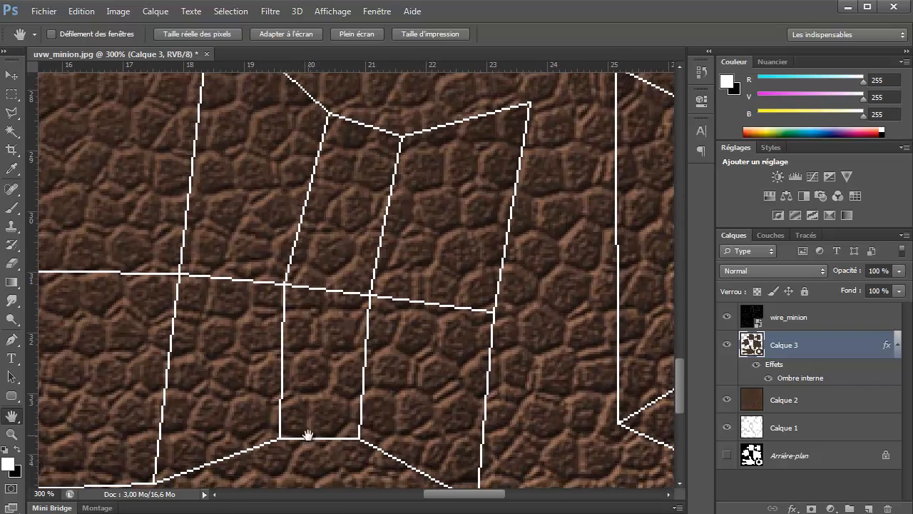
{"action": "left_click", "coordinate": [12, 112]}
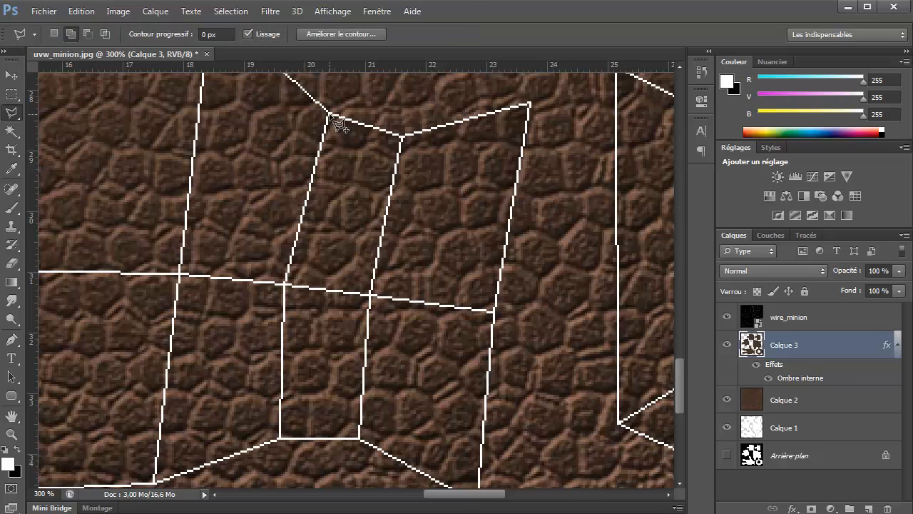
{"action": "left_click", "coordinate": [402, 136]}
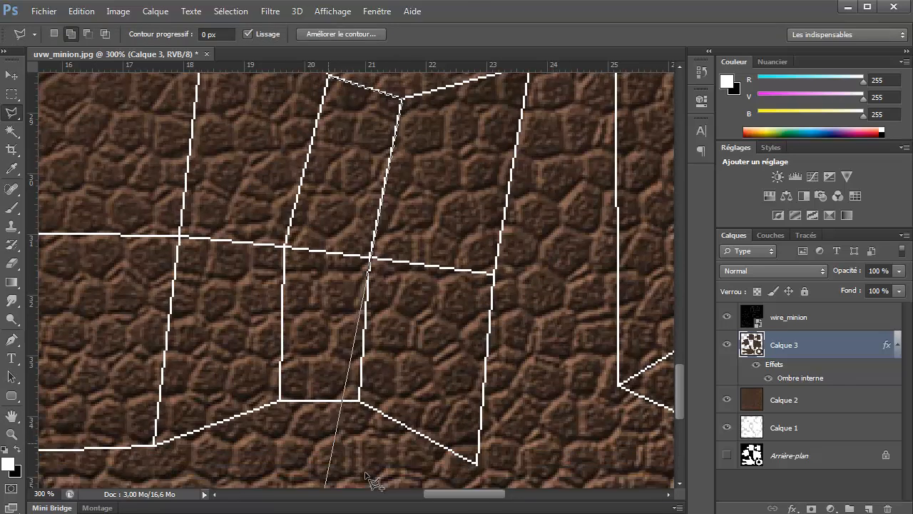
{"action": "left_click", "coordinate": [371, 257]}
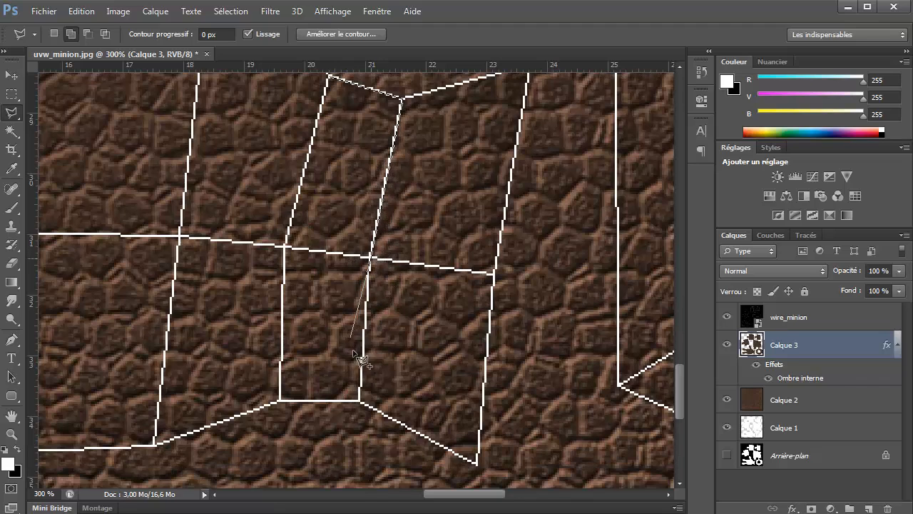
{"action": "left_click", "coordinate": [361, 401]}
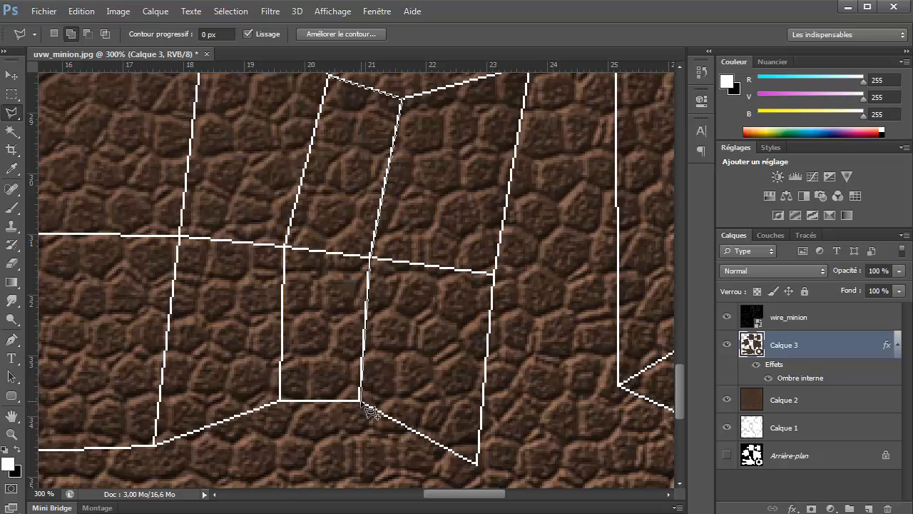
{"action": "left_click", "coordinate": [279, 400]}
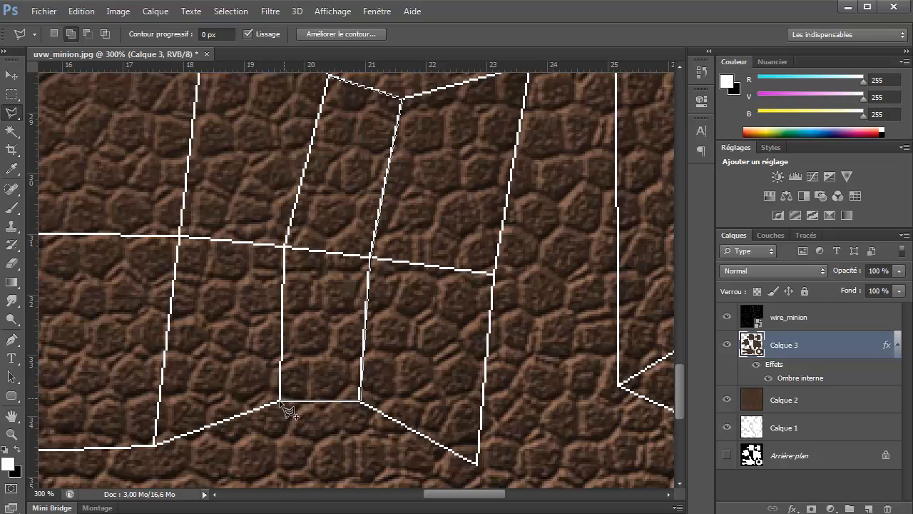
{"action": "left_click", "coordinate": [285, 247]}
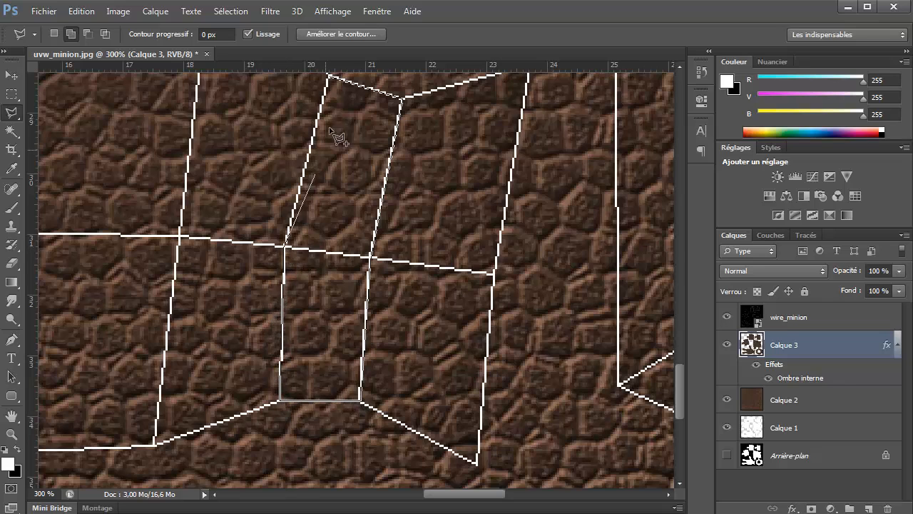
{"action": "left_click", "coordinate": [336, 83]}
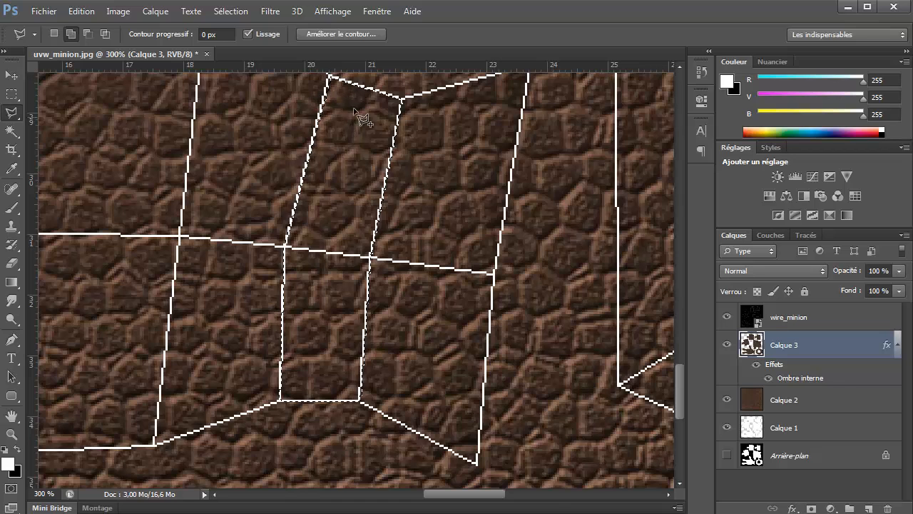
{"action": "left_click", "coordinate": [869, 509]}
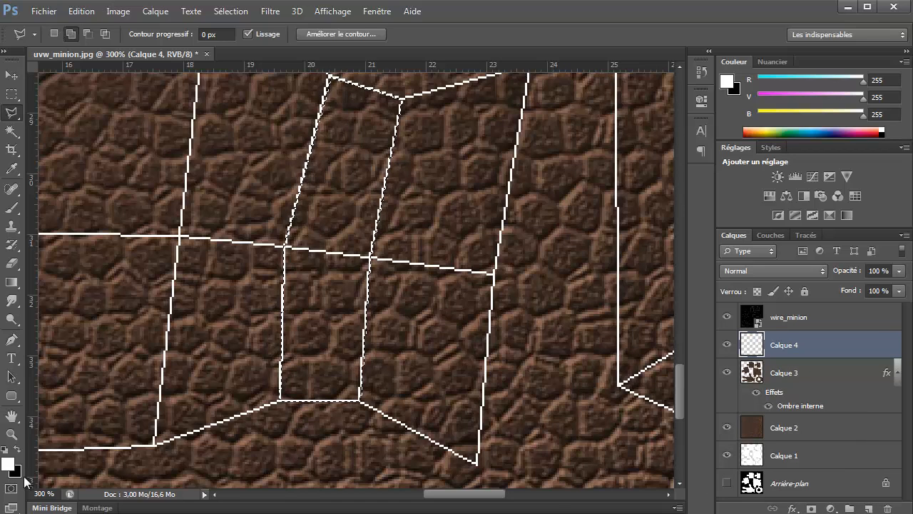
Fill the selected strips on Calque 4 with the black background colour.
{"action": "left_click", "coordinate": [83, 12]}
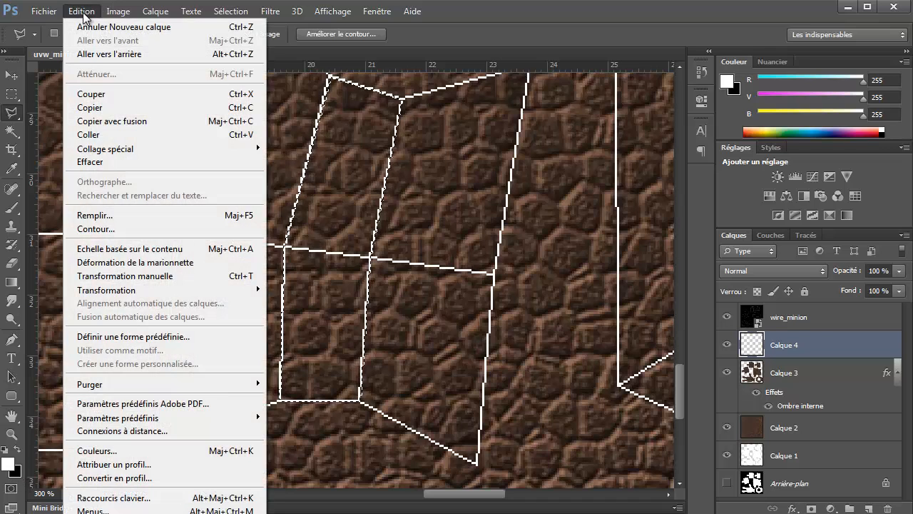
{"action": "left_click", "coordinate": [118, 215]}
{"action": "left_click", "coordinate": [236, 40]}
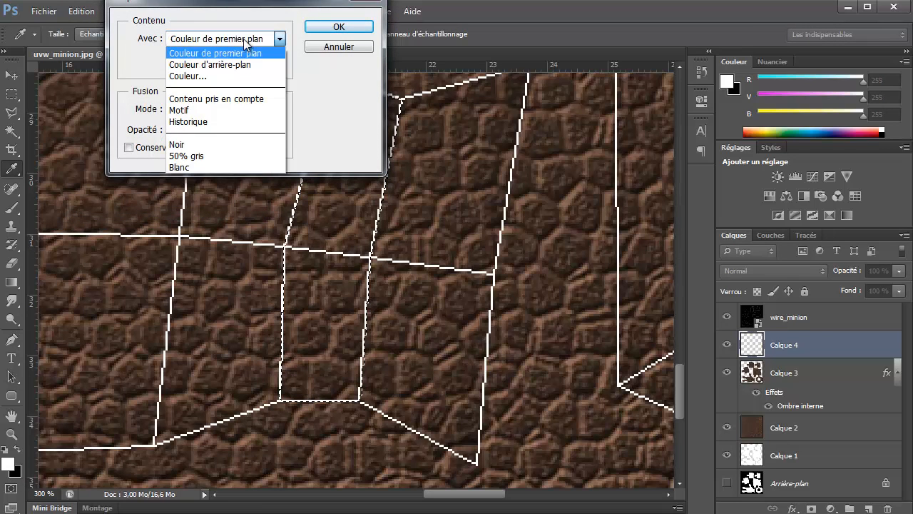
{"action": "left_click", "coordinate": [245, 65]}
{"action": "left_click", "coordinate": [341, 28]}
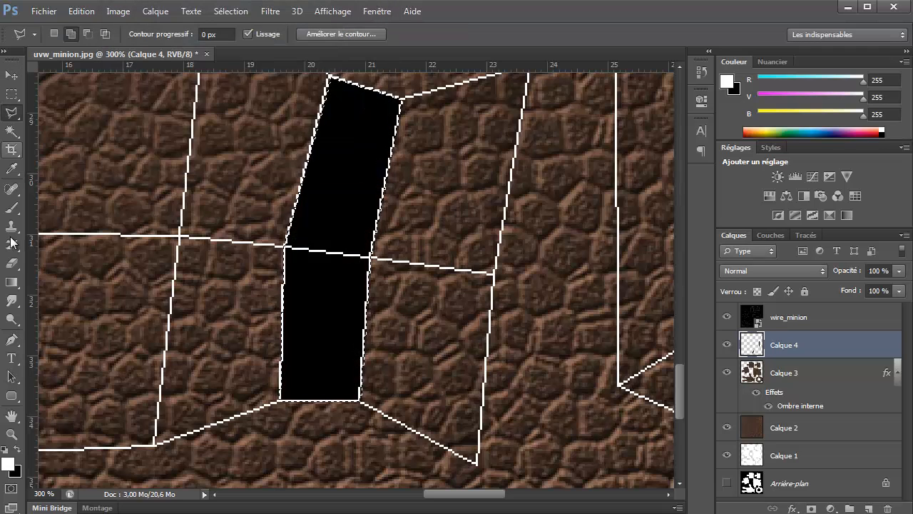
Fit the whole texture in view, hide the wire_minion layer and deselect the strips.
{"action": "left_click", "coordinate": [12, 419]}
{"action": "double_click", "coordinate": [11, 421]}
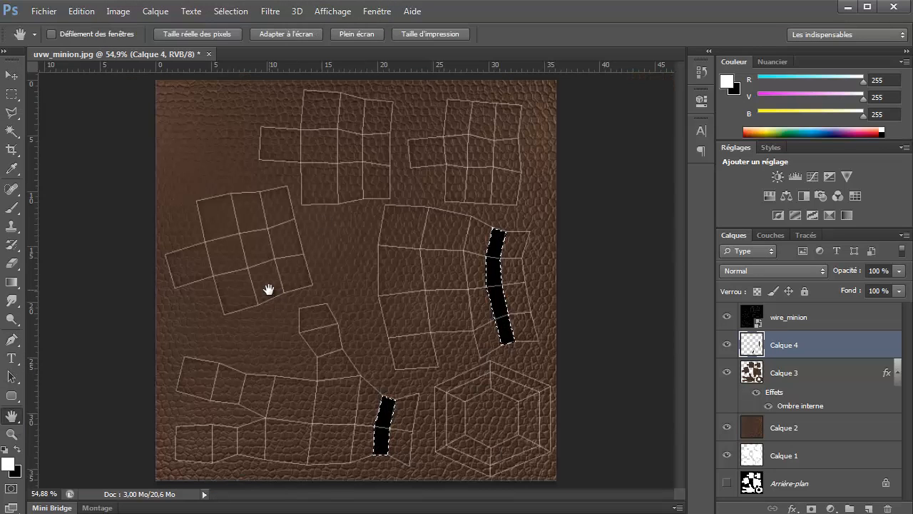
{"action": "left_click", "coordinate": [727, 317]}
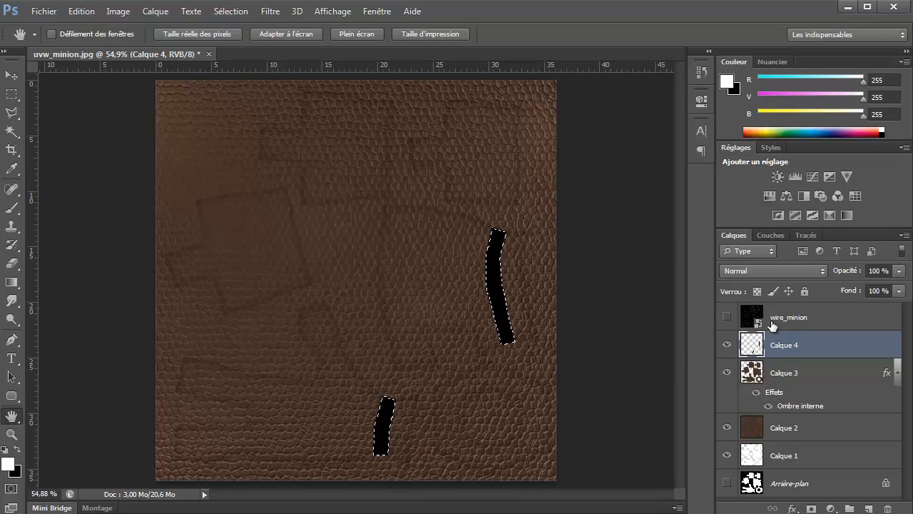
{"action": "left_click", "coordinate": [222, 13]}
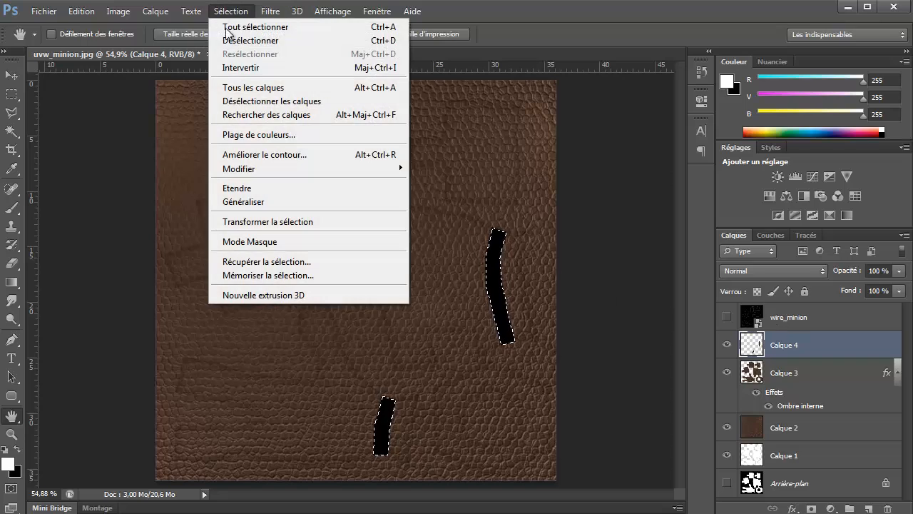
{"action": "left_click", "coordinate": [381, 43]}
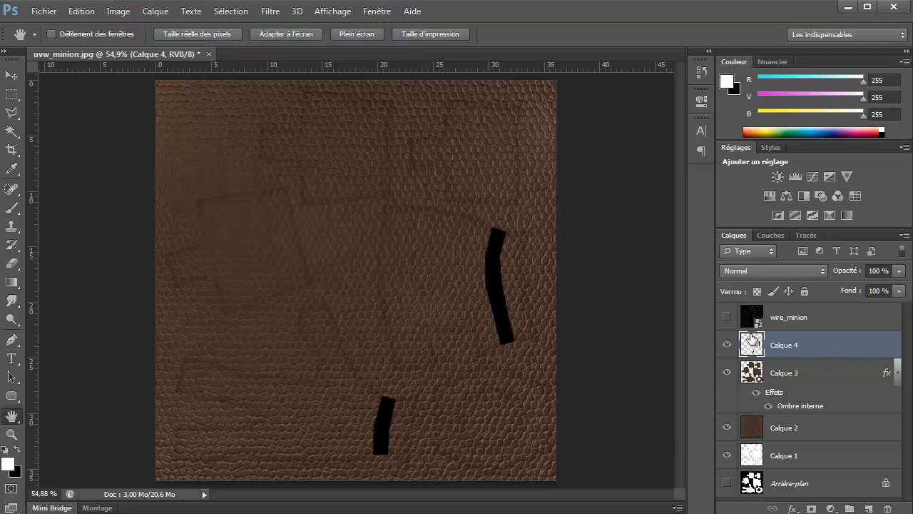
Set Calque 4's blend mode to Lumière tamisée after trying other modes, and reduce its fill to 51%.
{"action": "left_click", "coordinate": [779, 272]}
{"action": "left_click", "coordinate": [780, 272]}
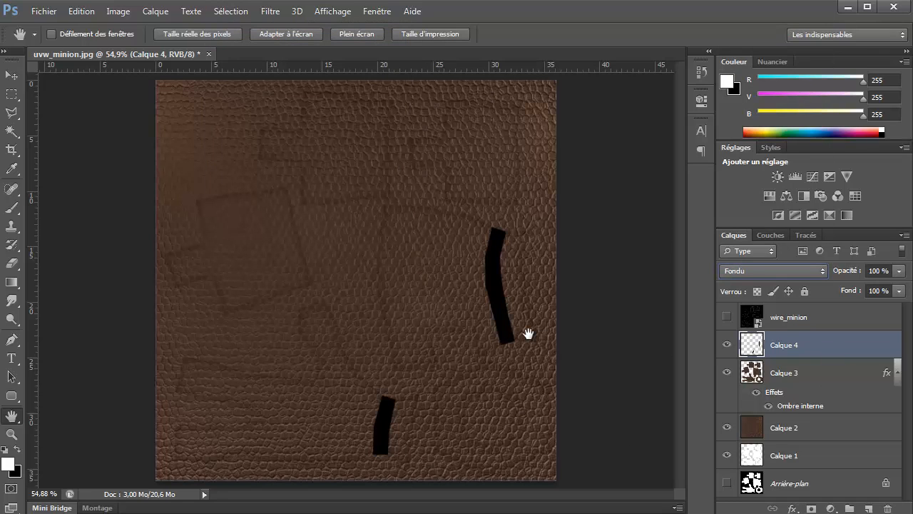
{"action": "key", "text": "Down"}
{"action": "key", "text": "Down"}
{"action": "key", "text": "Down"}
{"action": "key", "text": "Down"}
{"action": "key", "text": "Down"}
{"action": "key", "text": "Down"}
{"action": "key", "text": "Down"}
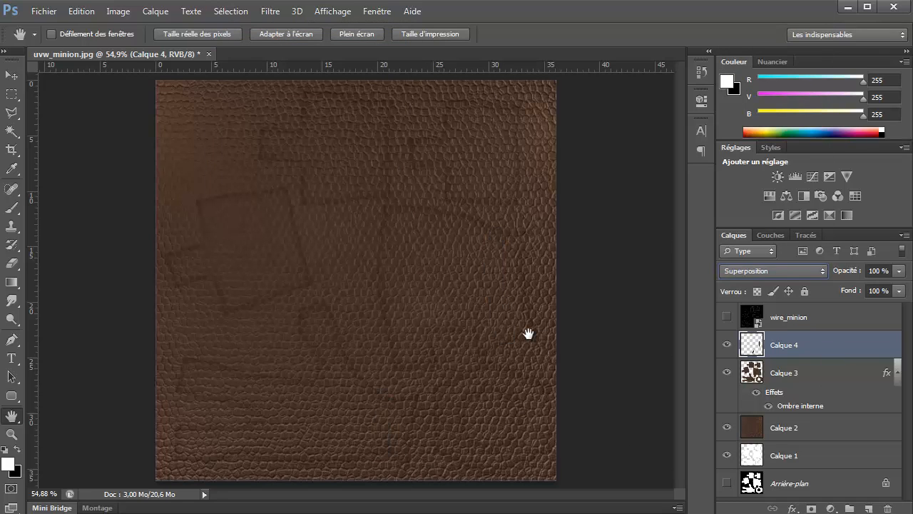
{"action": "key", "text": "Down"}
{"action": "key", "text": "Down"}
{"action": "key", "text": "Down"}
{"action": "key", "text": "Down"}
{"action": "key", "text": "Down"}
{"action": "key", "text": "Down"}
{"action": "key", "text": "Down"}
{"action": "key", "text": "Down"}
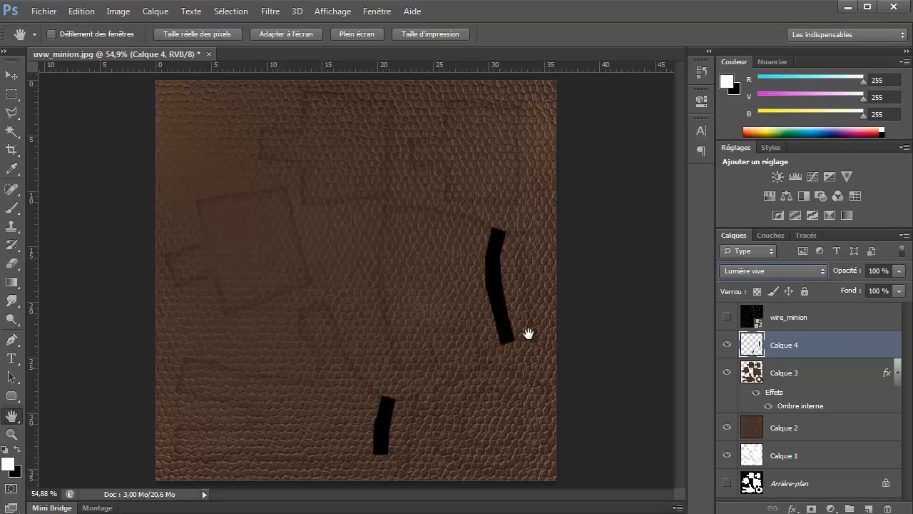
{"action": "key", "text": "Up"}
{"action": "key", "text": "Up"}
{"action": "key", "text": "Up"}
{"action": "key", "text": "Up"}
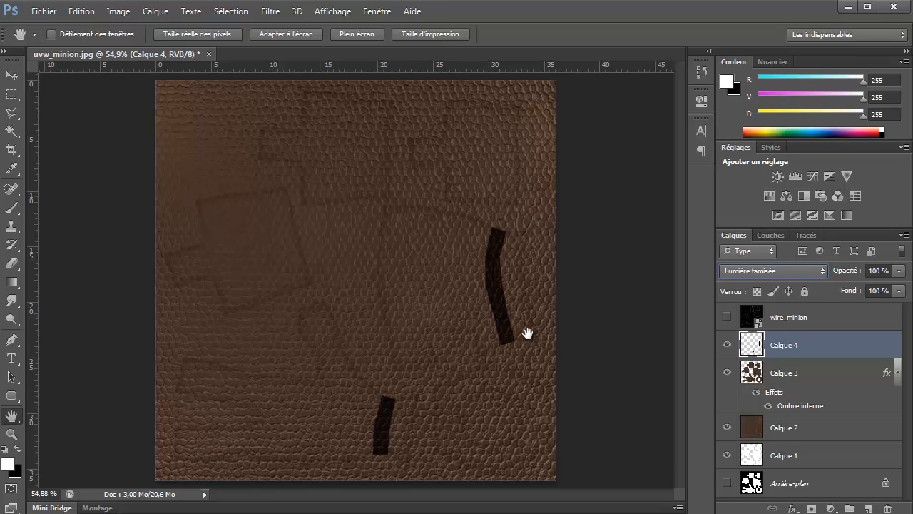
{"action": "left_click", "coordinate": [899, 291]}
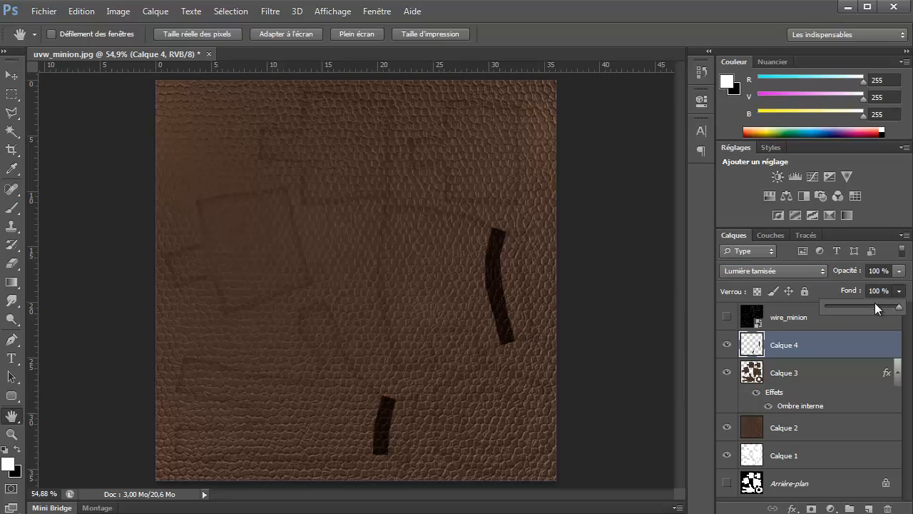
{"action": "left_click_drag", "start_coordinate": [874, 303], "coordinate": [847, 302]}
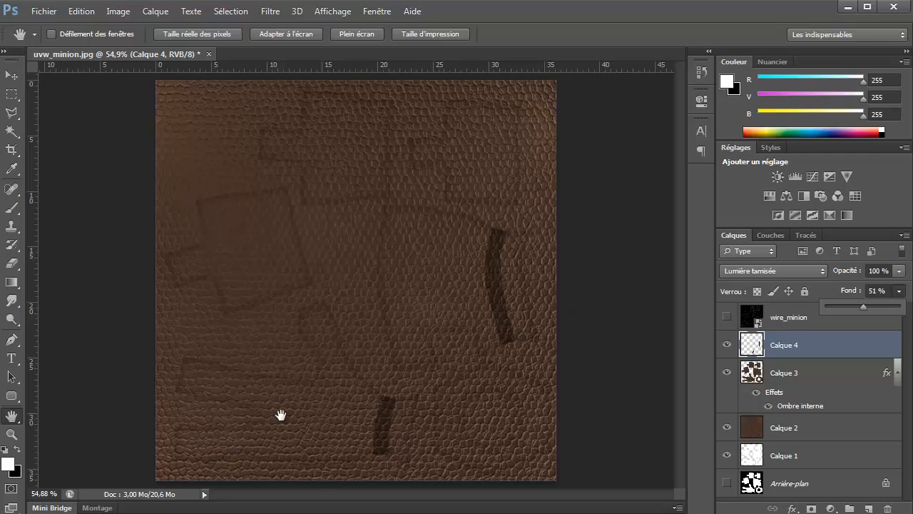
Select the hand-shaped shell with the Magic Wand on Calque 1, with contiguous pixels on.
{"action": "left_click", "coordinate": [15, 134]}
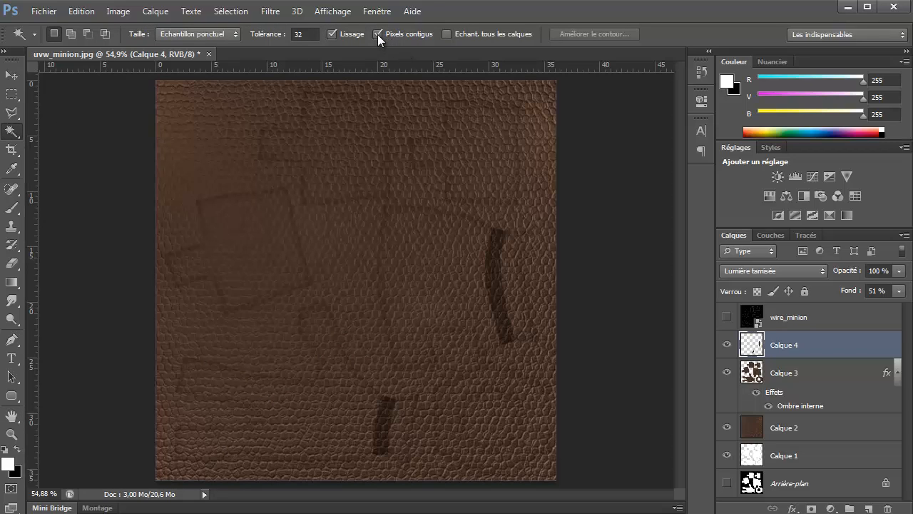
{"action": "left_click", "coordinate": [785, 456]}
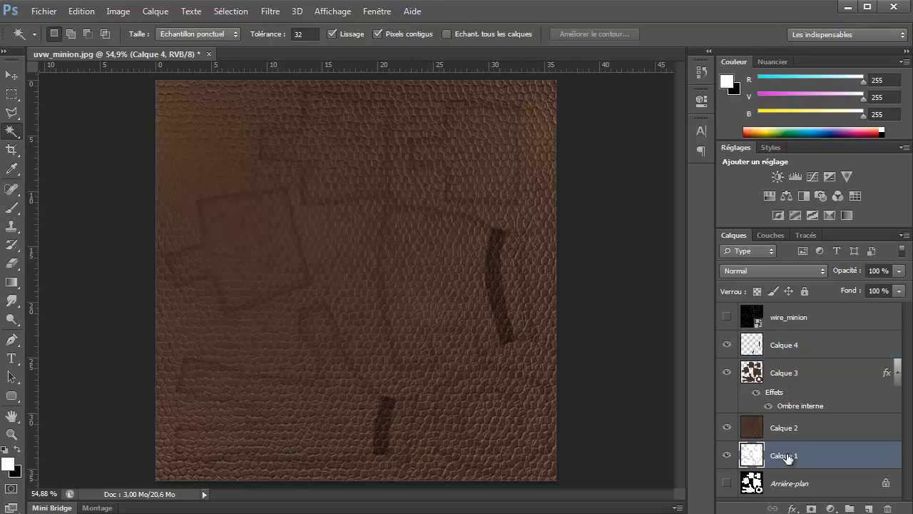
{"action": "left_click", "coordinate": [309, 417]}
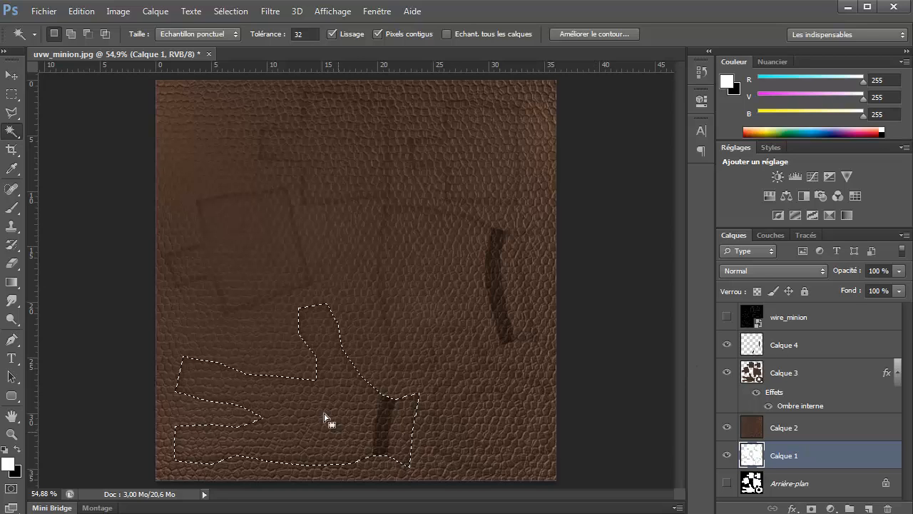
Add a Luminosité/Contraste adjustment layer above Calque 4 for the selected hand shape, with brightness -67.
{"action": "left_click", "coordinate": [800, 347]}
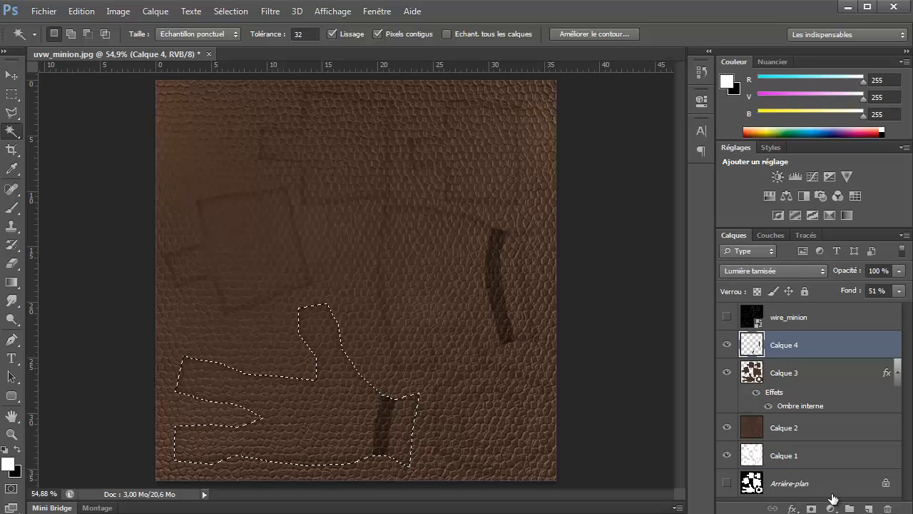
{"action": "left_click", "coordinate": [832, 508]}
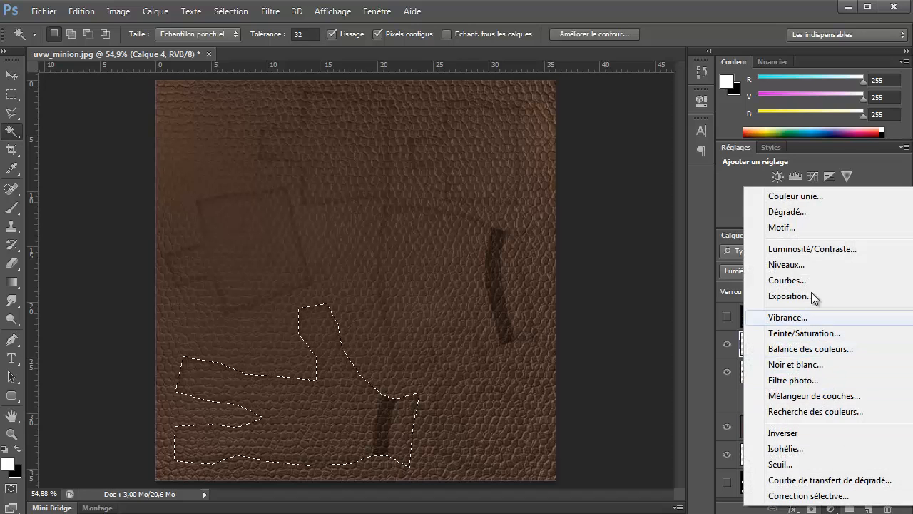
{"action": "left_click", "coordinate": [816, 249]}
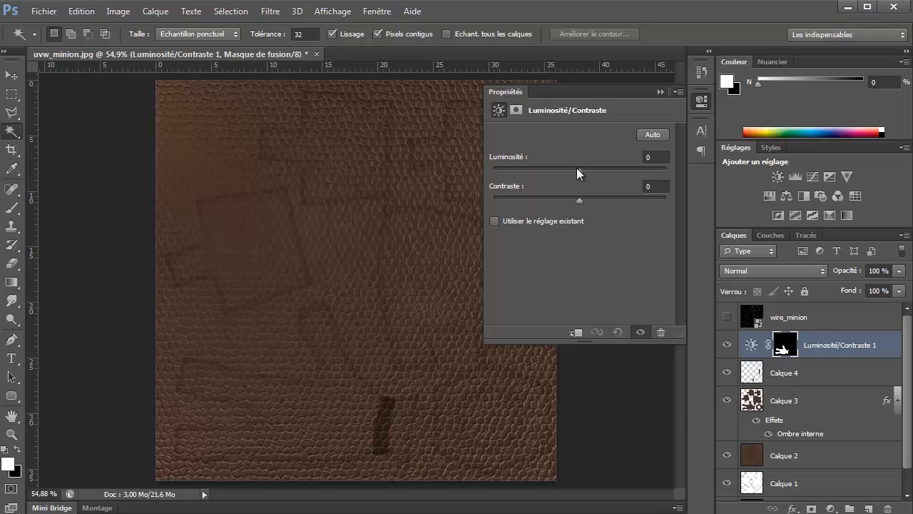
{"action": "left_click_drag", "start_coordinate": [577, 168], "coordinate": [546, 167]}
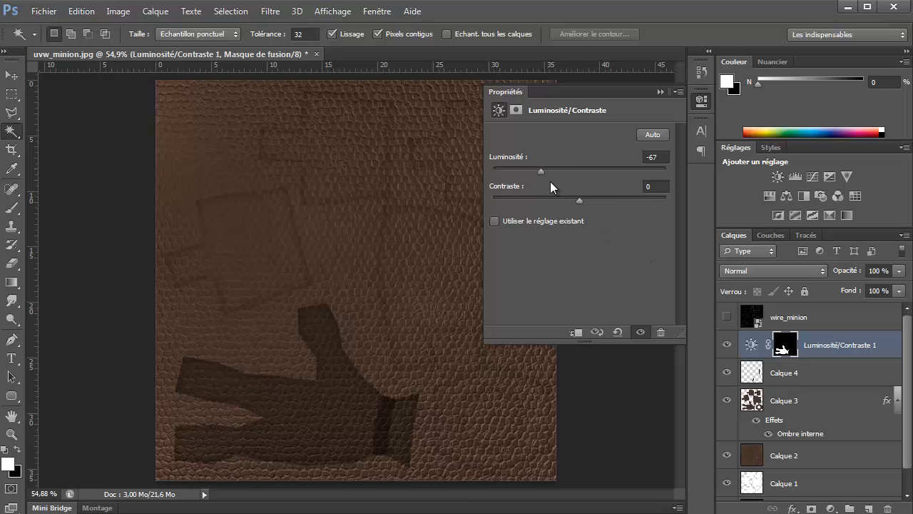
{"action": "left_click", "coordinate": [661, 92]}
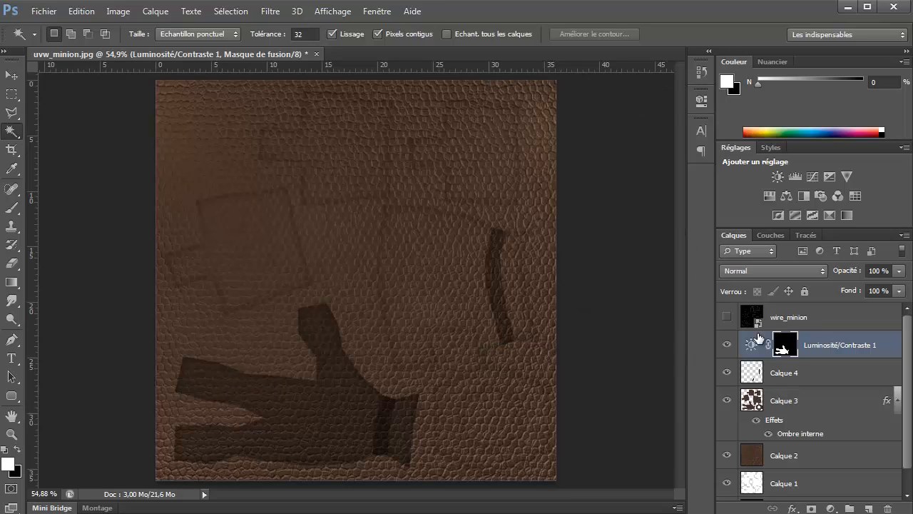
Save the layered document as uvw_minion.psd in the MMem folder with maximum compatibility.
{"action": "left_click", "coordinate": [35, 11]}
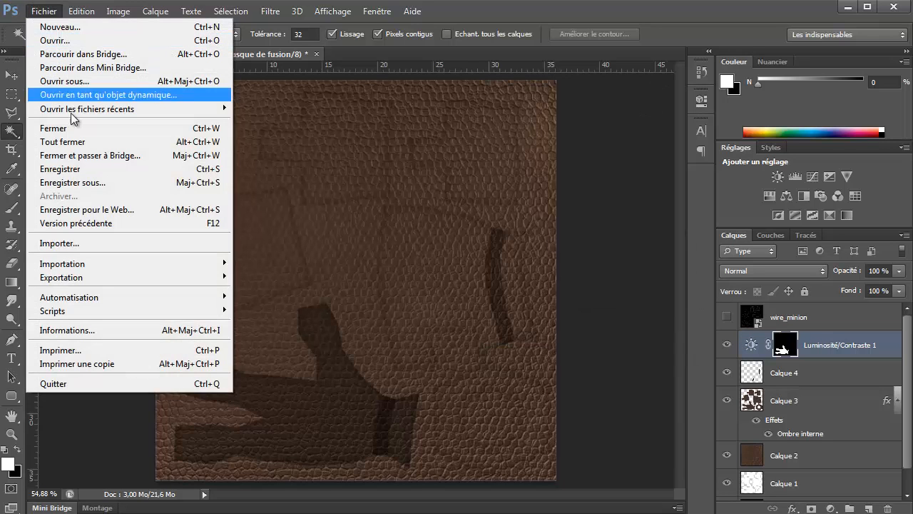
{"action": "left_click", "coordinate": [87, 180]}
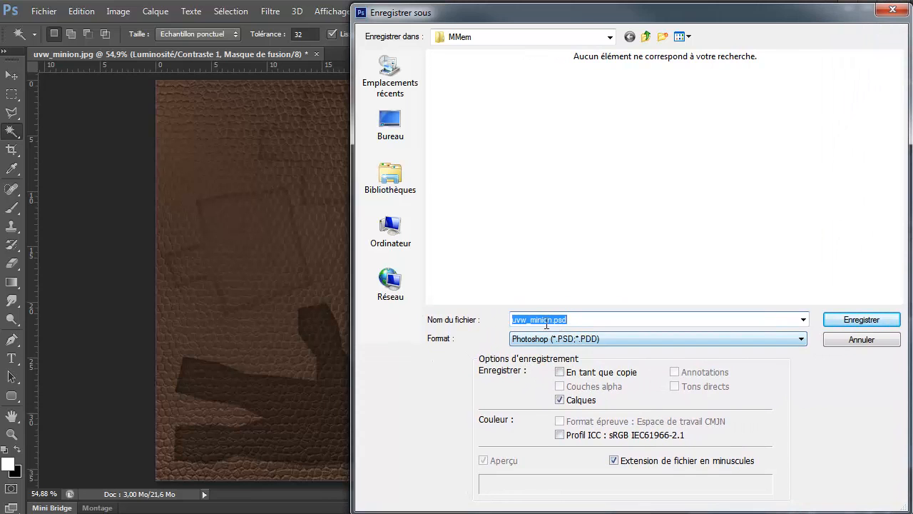
{"action": "left_click", "coordinate": [861, 320]}
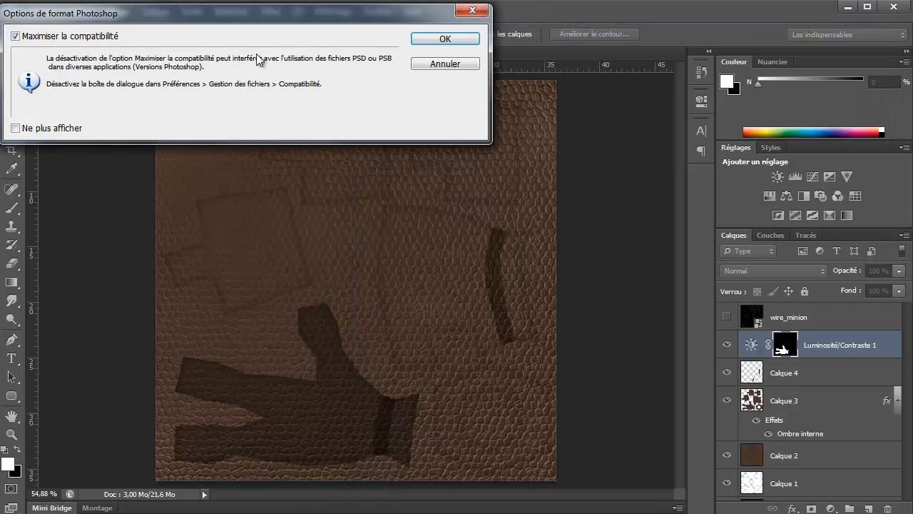
{"action": "left_click", "coordinate": [429, 41]}
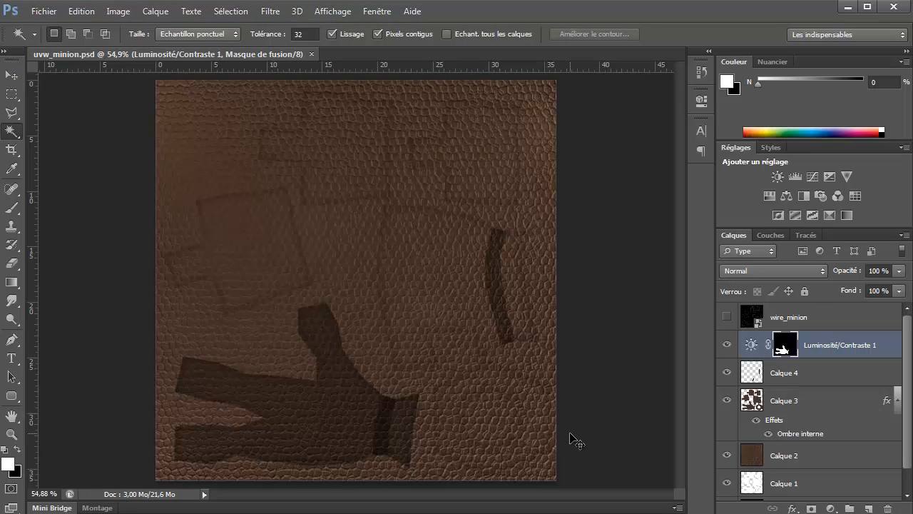
Save a JPEG copy in MMem, replacing "uvw" in the file name with "diffus", at maximum quality 12 with progressif optimisé.
{"action": "key", "text": "ctrl+shift+s"}
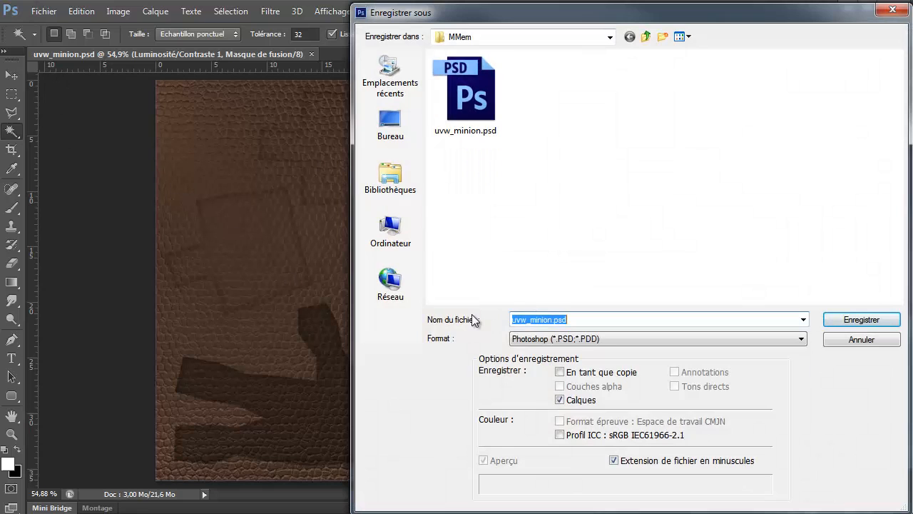
{"action": "left_click", "coordinate": [568, 340]}
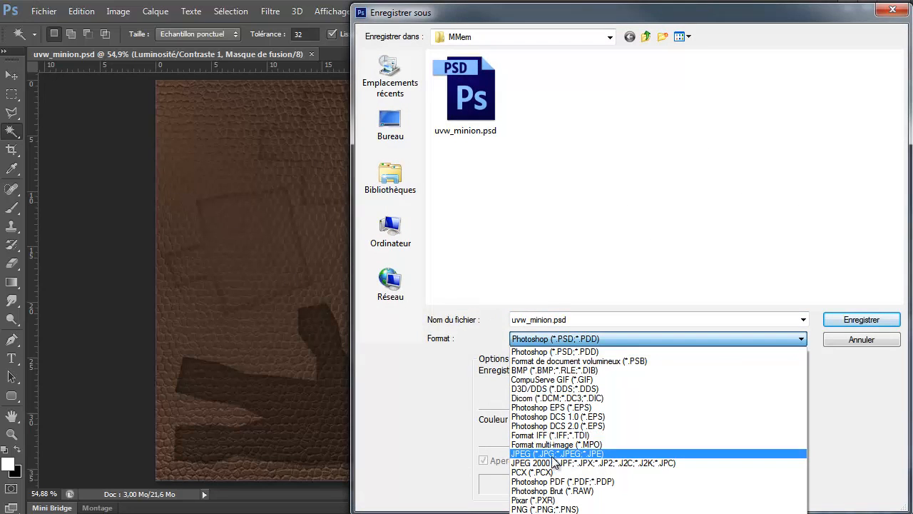
{"action": "left_click", "coordinate": [574, 455]}
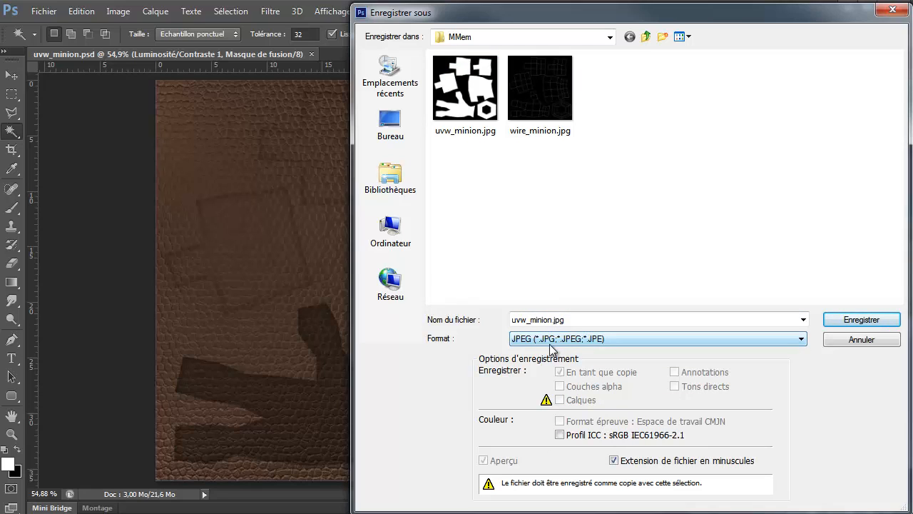
{"action": "double_click", "coordinate": [527, 323]}
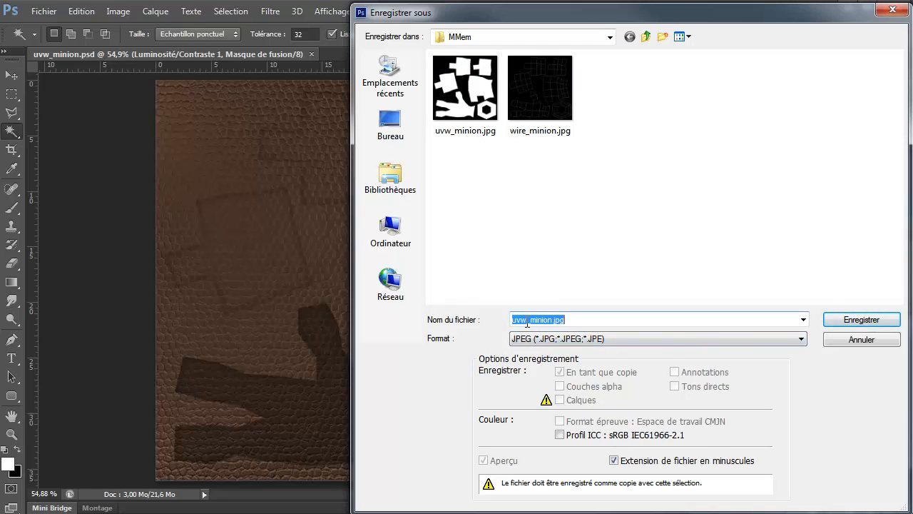
{"action": "left_click", "coordinate": [528, 321]}
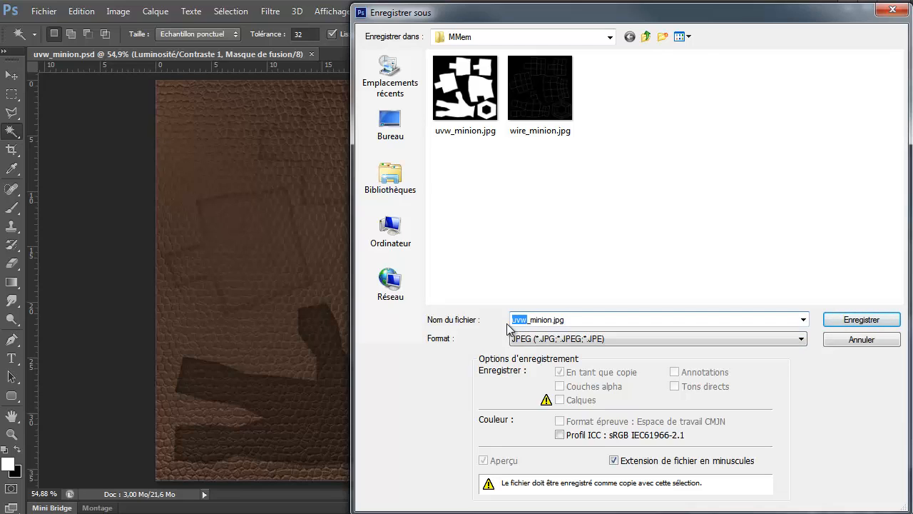
{"action": "type", "text": "diffus"}
{"action": "key", "text": "Return"}
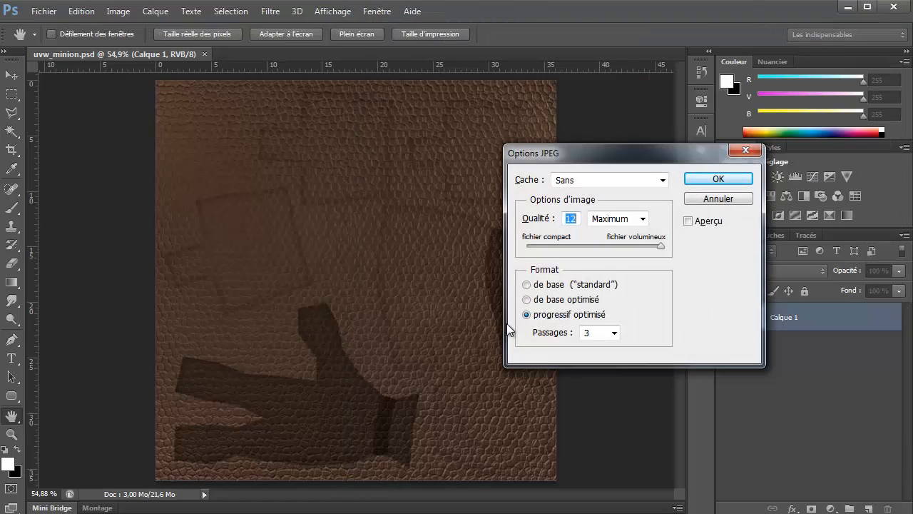
{"action": "left_click", "coordinate": [717, 180]}
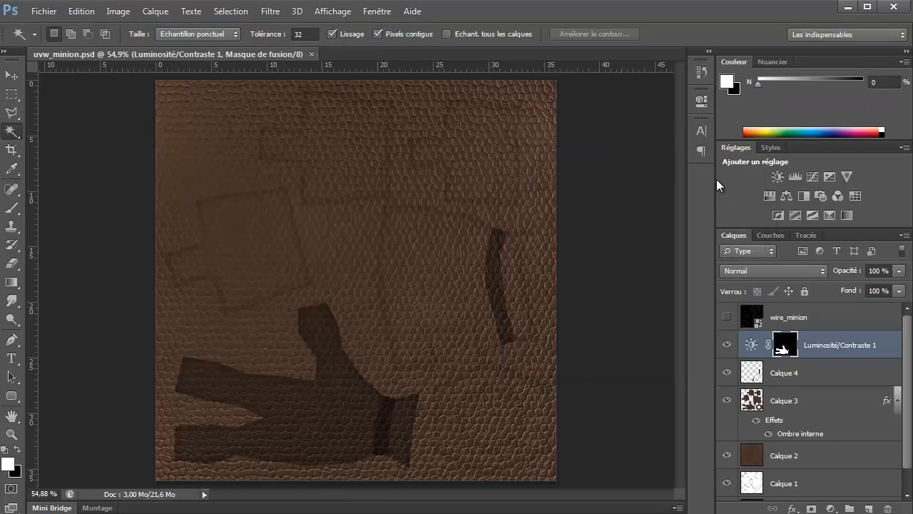
Switch to 3ds Max and close the Rendu UV dialog, the UVW editor and the front rendered map window.
{"action": "left_click", "coordinate": [848, 7]}
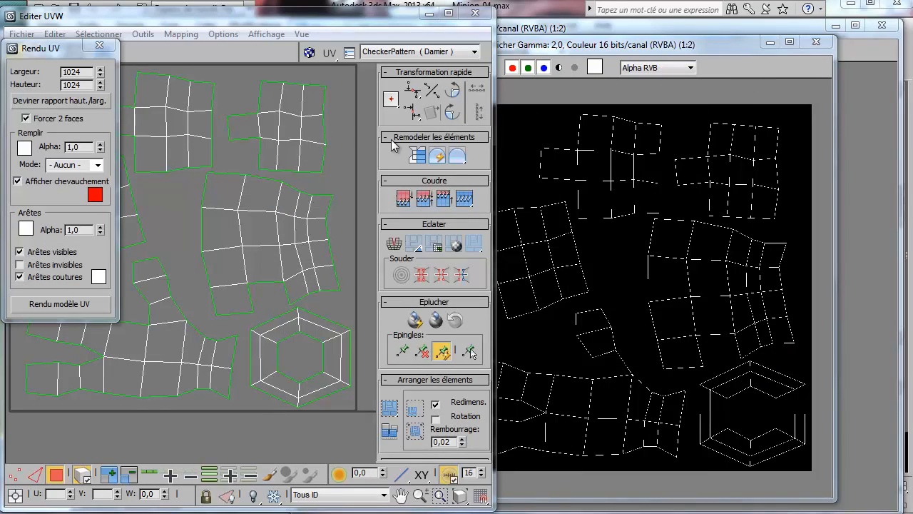
{"action": "left_click", "coordinate": [100, 45]}
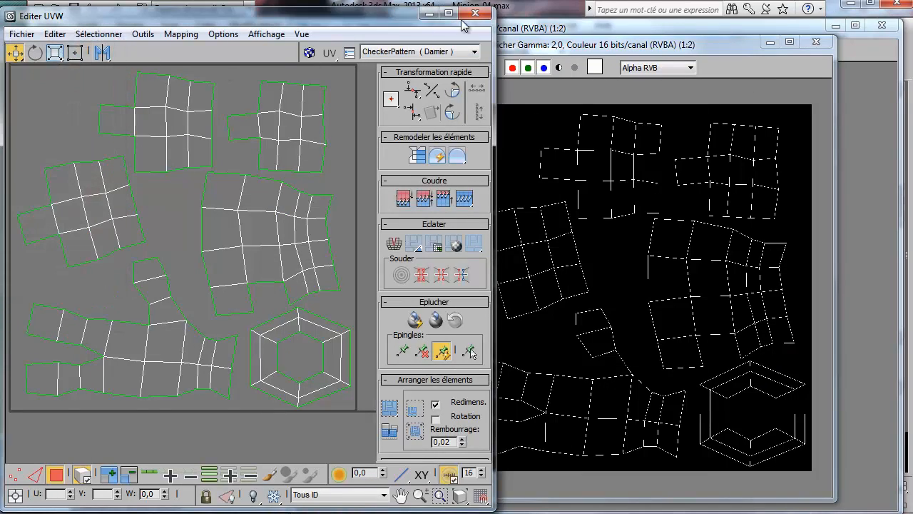
{"action": "left_click", "coordinate": [475, 13]}
{"action": "left_click", "coordinate": [818, 48]}
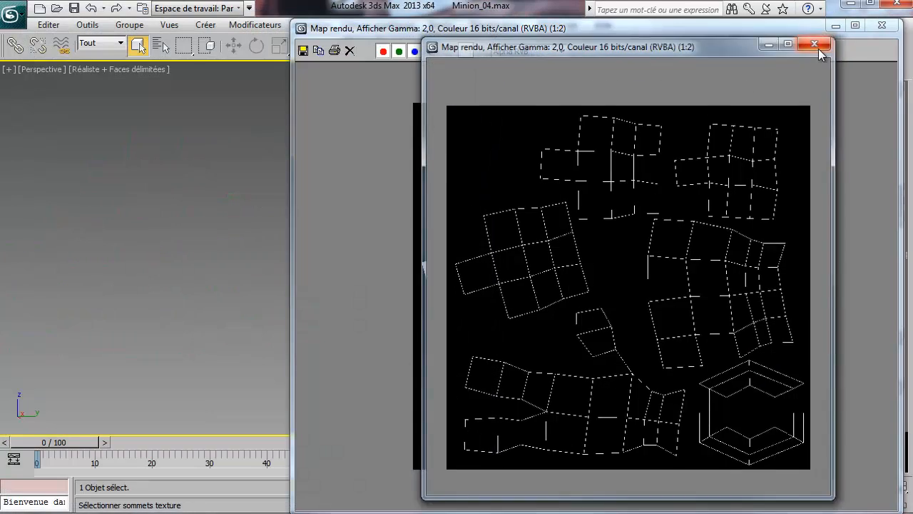
Close the remaining rendered map window and leave the Face sub-object level of Développer UVW.
{"action": "left_click", "coordinate": [882, 25]}
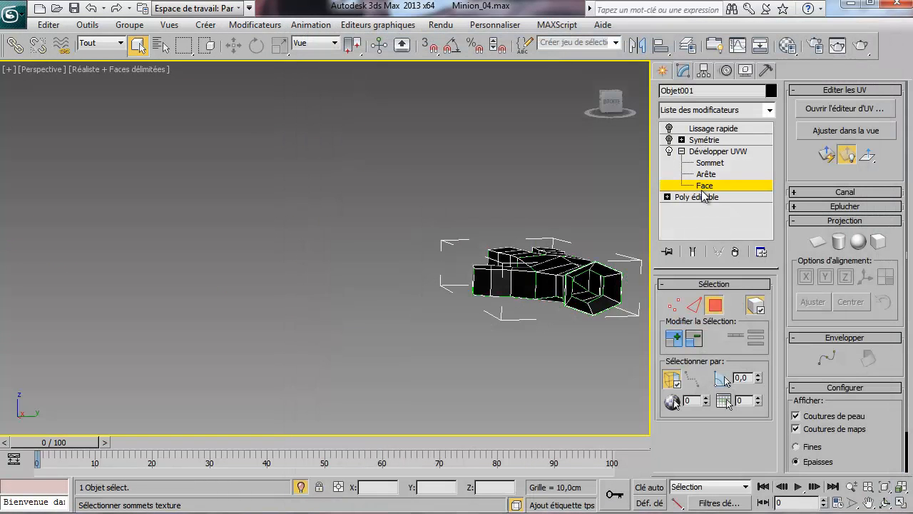
{"action": "left_click", "coordinate": [717, 151]}
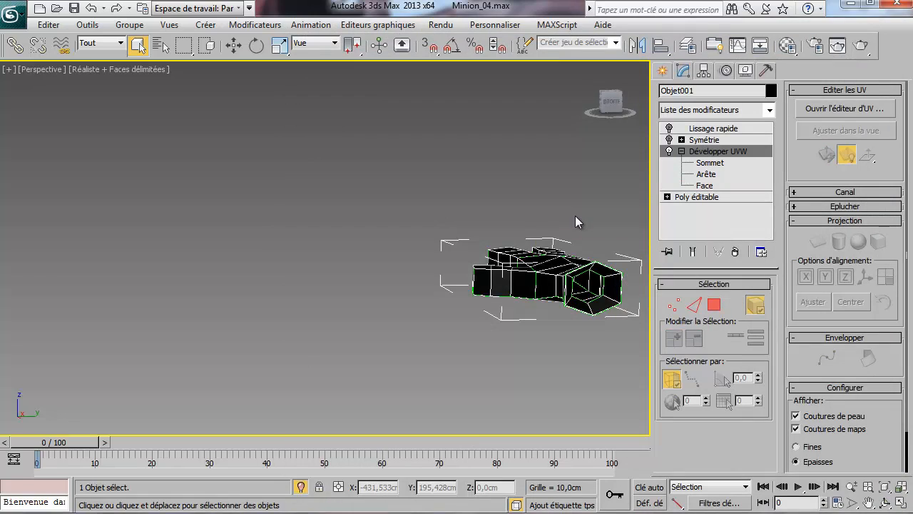
Apply diffus_minion.jpg from the MMem folder to the hand model, and minimize the folder window.
{"action": "key", "text": "z"}
{"action": "middle_click_drag", "start_coordinate": [388, 244], "coordinate": [541, 281], "text": "alt"}
{"action": "key", "text": "alt+Tab"}
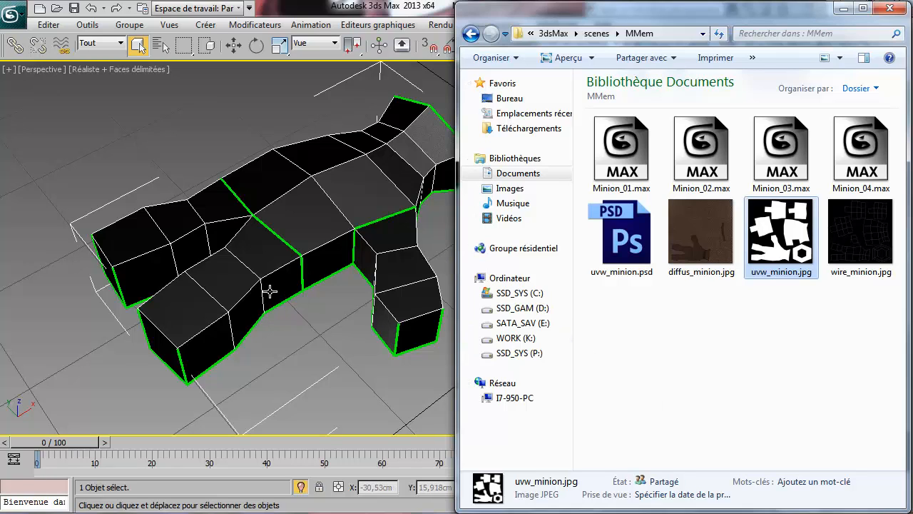
{"action": "left_click", "coordinate": [670, 257]}
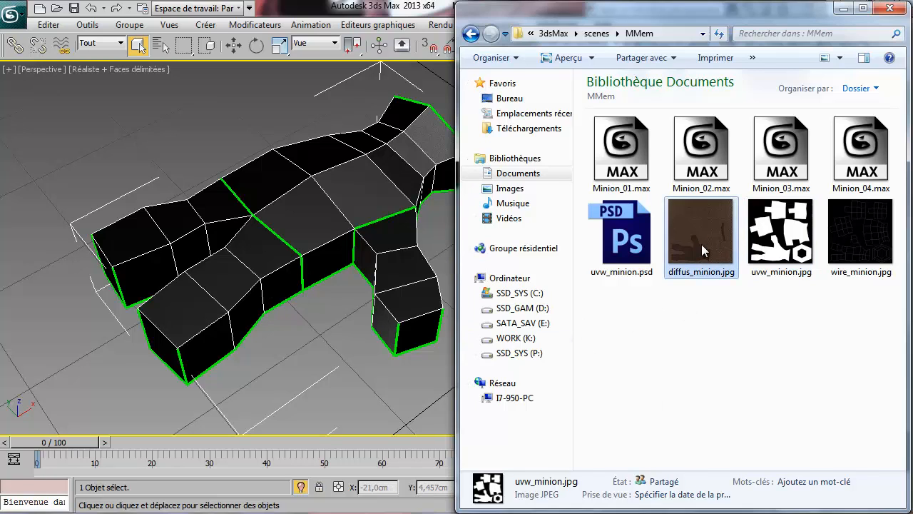
{"action": "left_click_drag", "start_coordinate": [671, 257], "coordinate": [283, 226]}
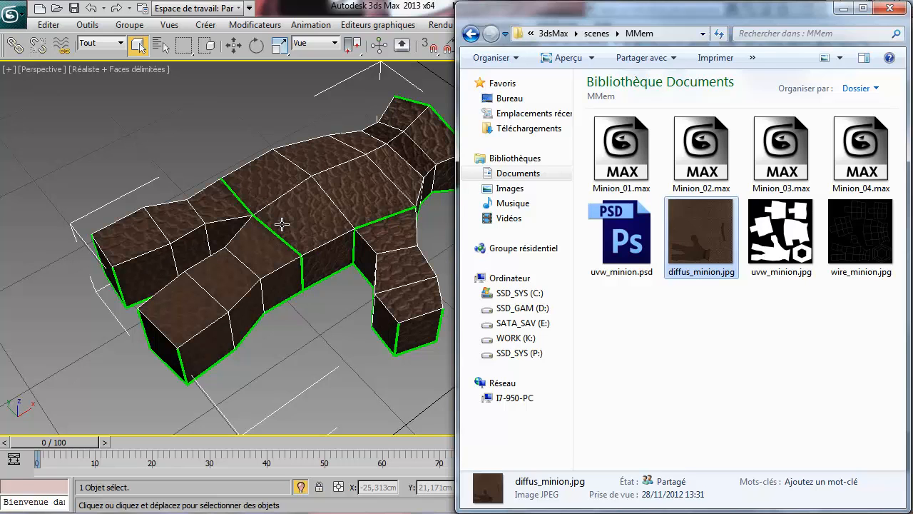
{"action": "left_click", "coordinate": [844, 8]}
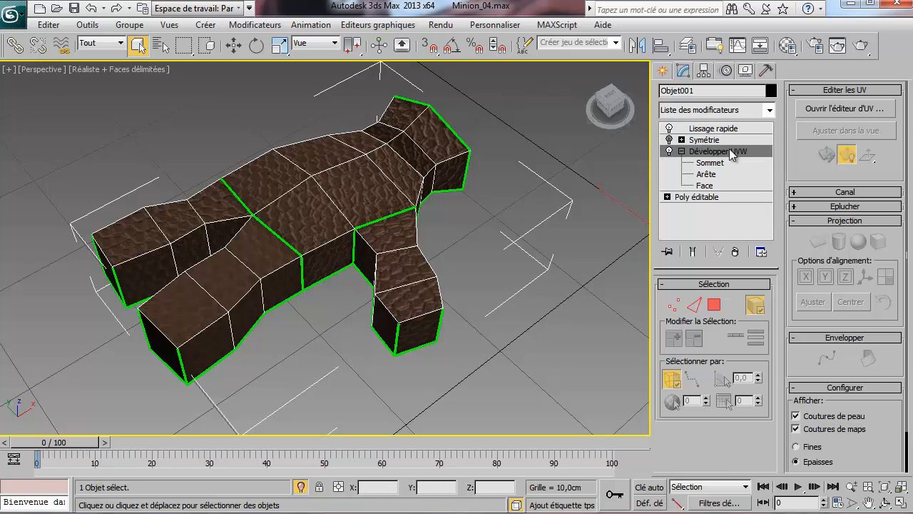
Go to the Lissage rapide modifier and display the hand in Réaliste shading without edged faces to examine the texture.
{"action": "left_click", "coordinate": [706, 130]}
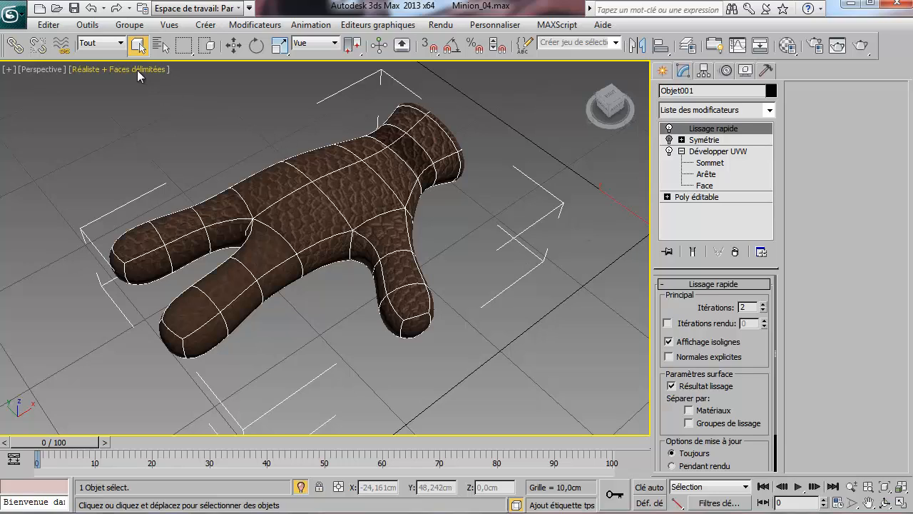
{"action": "left_click", "coordinate": [137, 70]}
{"action": "left_click", "coordinate": [171, 133]}
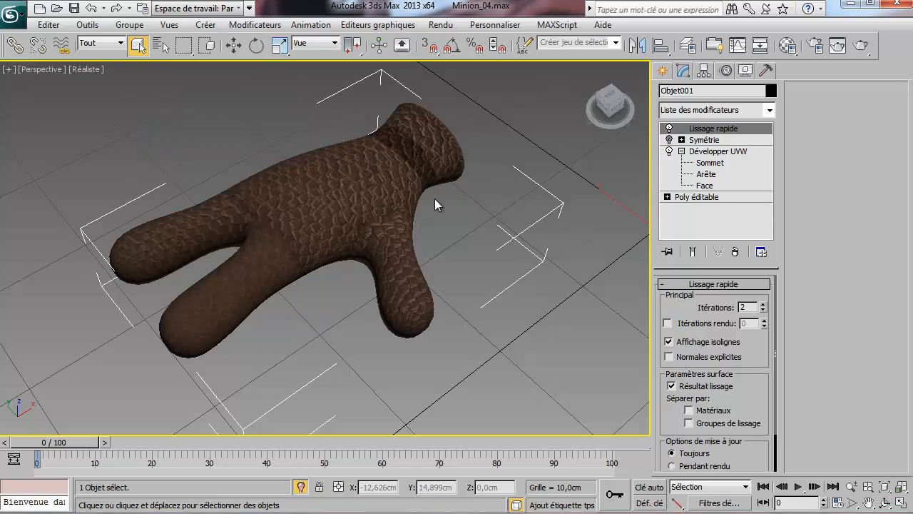
{"action": "middle_click_drag", "start_coordinate": [434, 198], "coordinate": [285, 136], "text": "alt"}
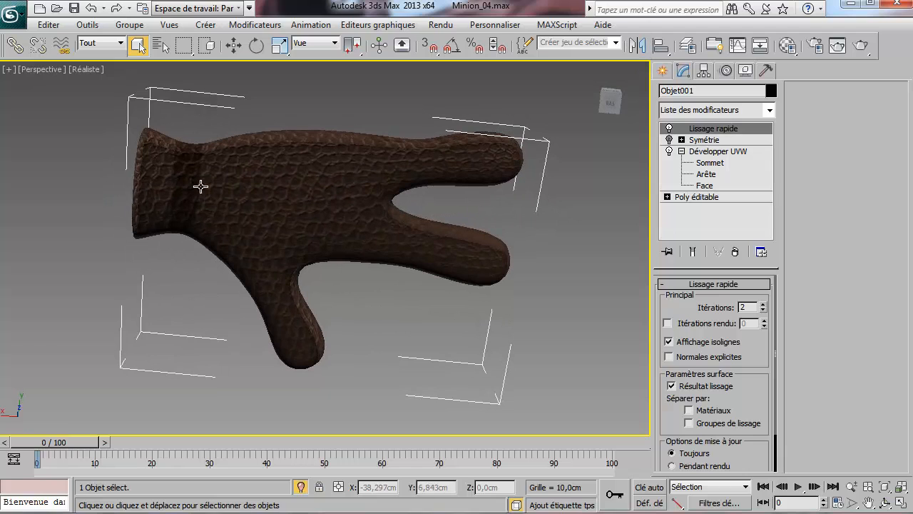
Switch to Photoshop, show the wire_minion layer and delete the Luminosité/Contraste 1 adjustment layer.
{"action": "left_click", "coordinate": [93, 512]}
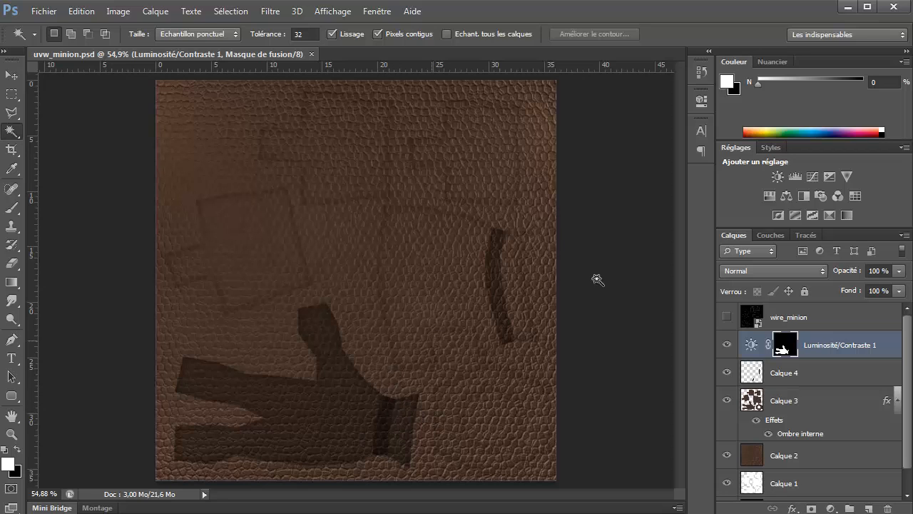
{"action": "left_click", "coordinate": [728, 317]}
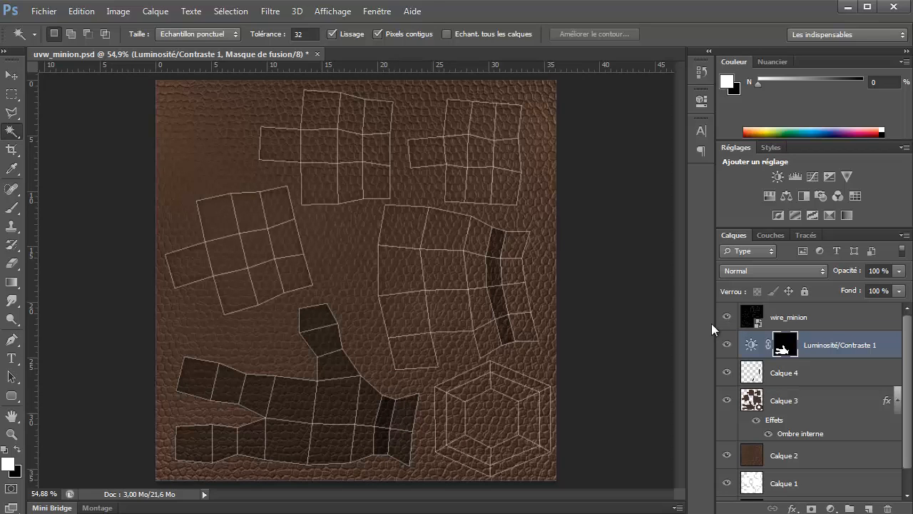
{"action": "left_click", "coordinate": [799, 323]}
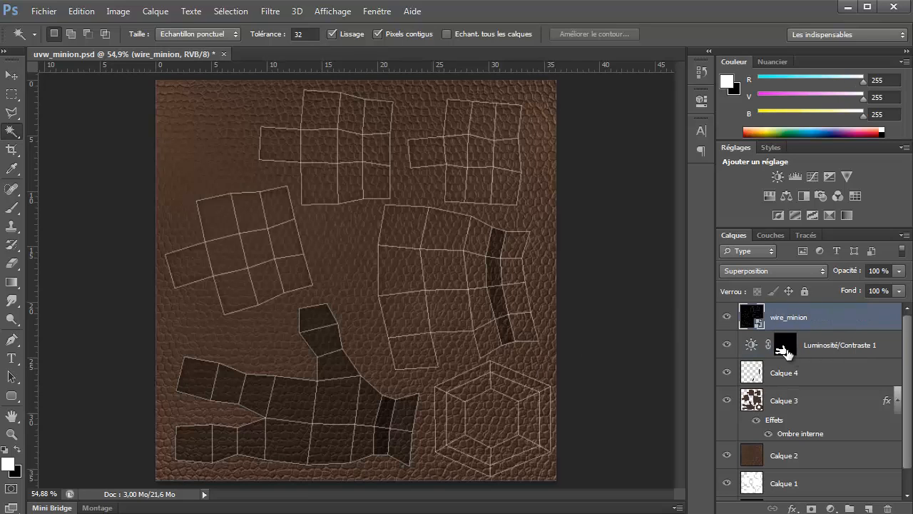
{"action": "left_click", "coordinate": [782, 348]}
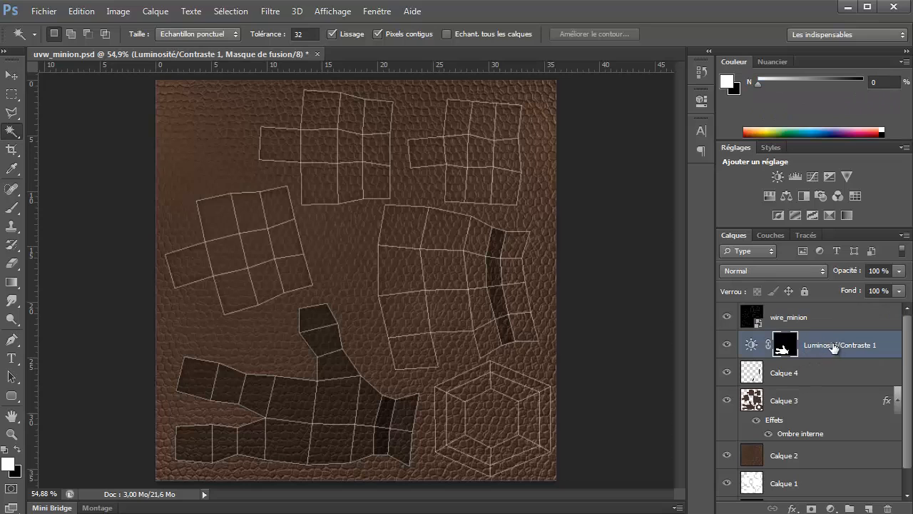
{"action": "left_click_drag", "start_coordinate": [819, 344], "coordinate": [888, 508]}
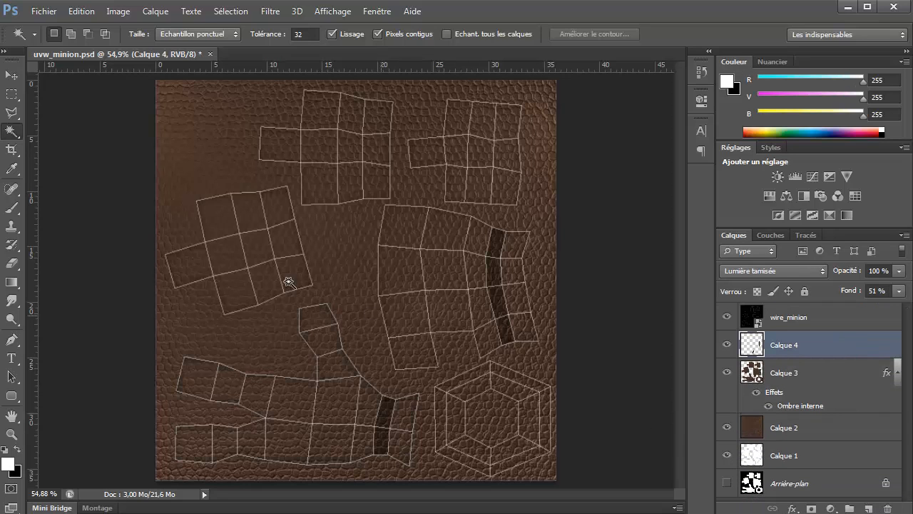
Select the hand shape on Calque 1 and subtract its wrist and cuff area with the polygonal lasso.
{"action": "left_click", "coordinate": [765, 460]}
{"action": "left_click", "coordinate": [292, 424]}
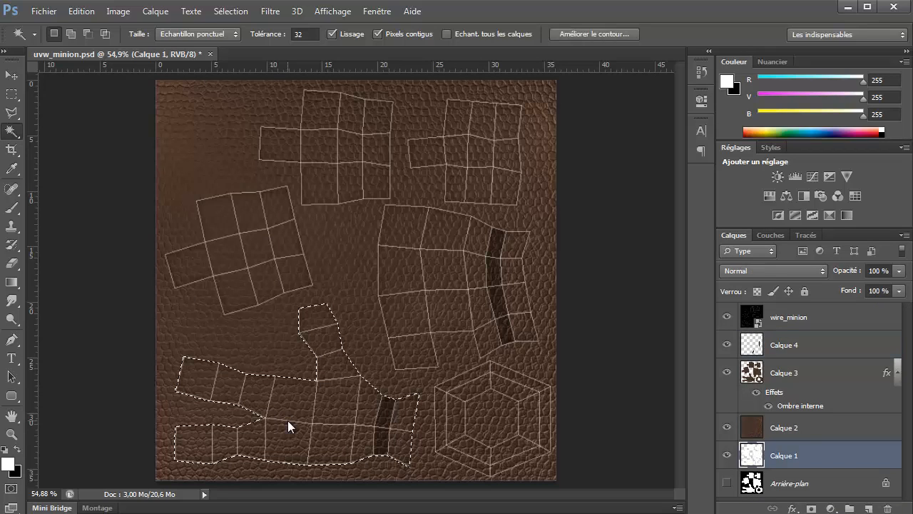
{"action": "left_click", "coordinate": [15, 115]}
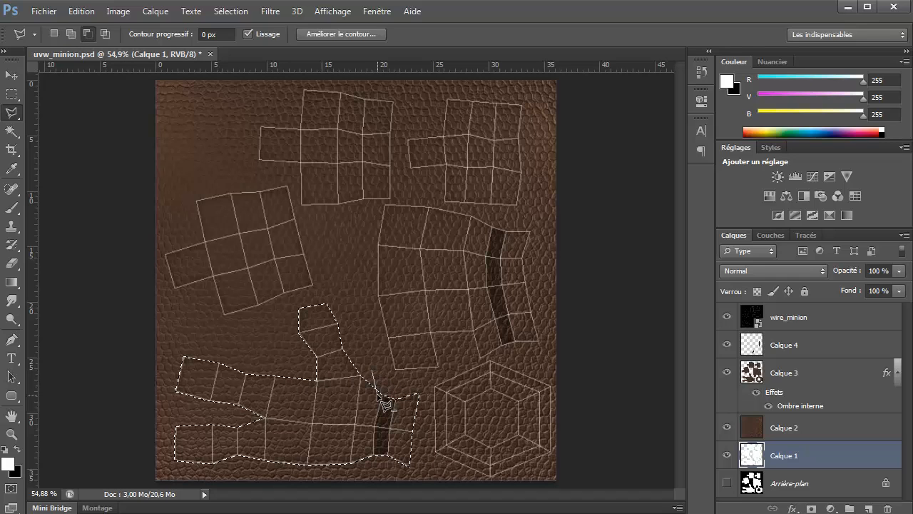
{"action": "left_click", "coordinate": [358, 473]}
{"action": "left_click", "coordinate": [426, 480]}
{"action": "double_click", "coordinate": [429, 380]}
Add a Luminosité/Contraste adjustment layer above Calque 4 for the selected area, with brightness -93.
{"action": "left_click", "coordinate": [780, 349]}
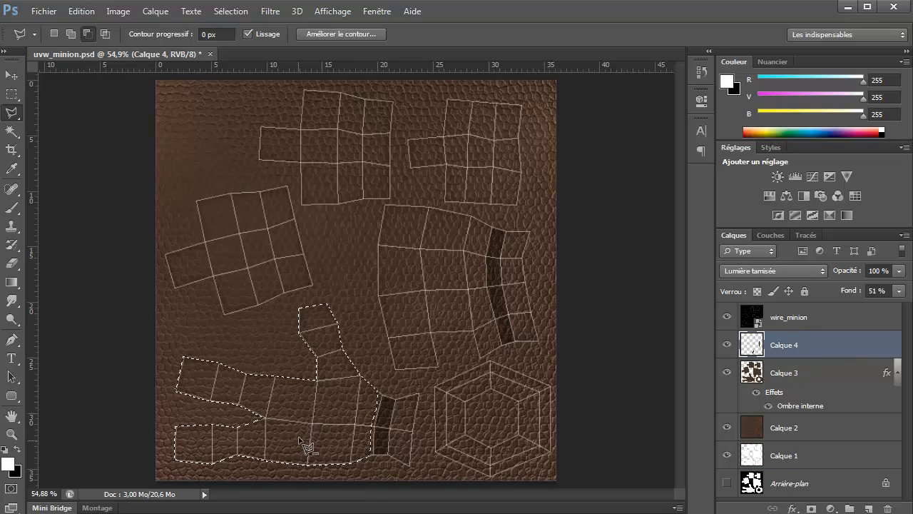
{"action": "left_click", "coordinate": [830, 508]}
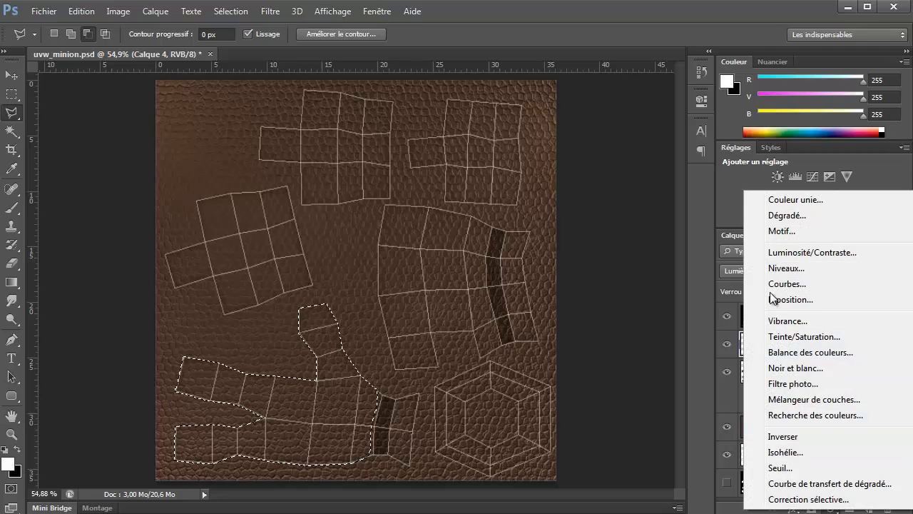
{"action": "left_click", "coordinate": [800, 254]}
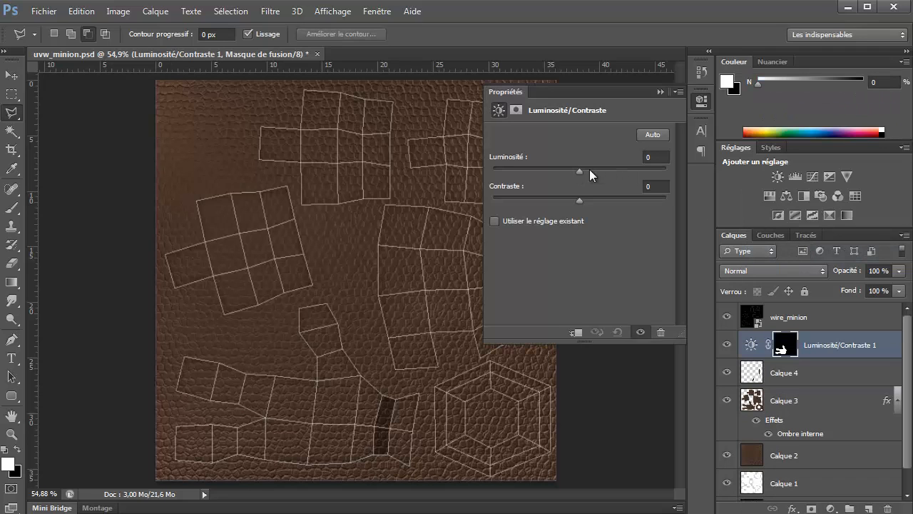
{"action": "left_click_drag", "start_coordinate": [577, 169], "coordinate": [542, 170]}
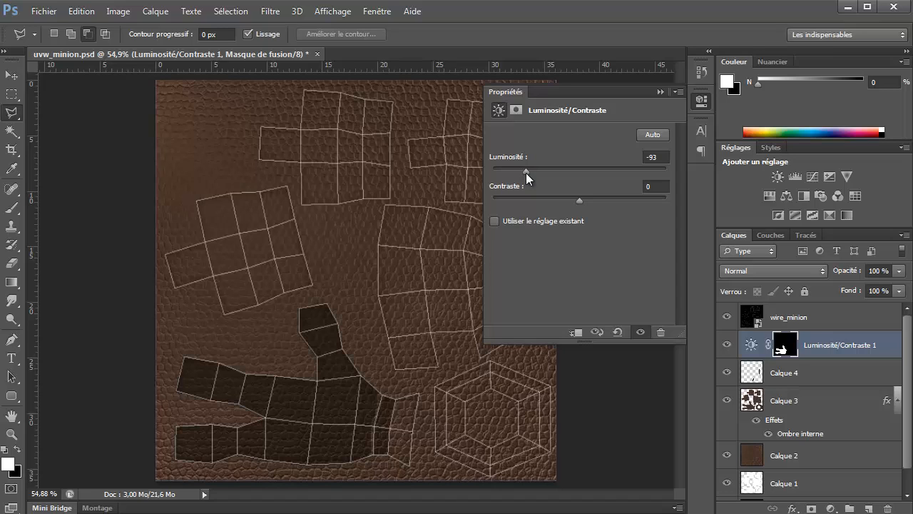
{"action": "left_click", "coordinate": [660, 92]}
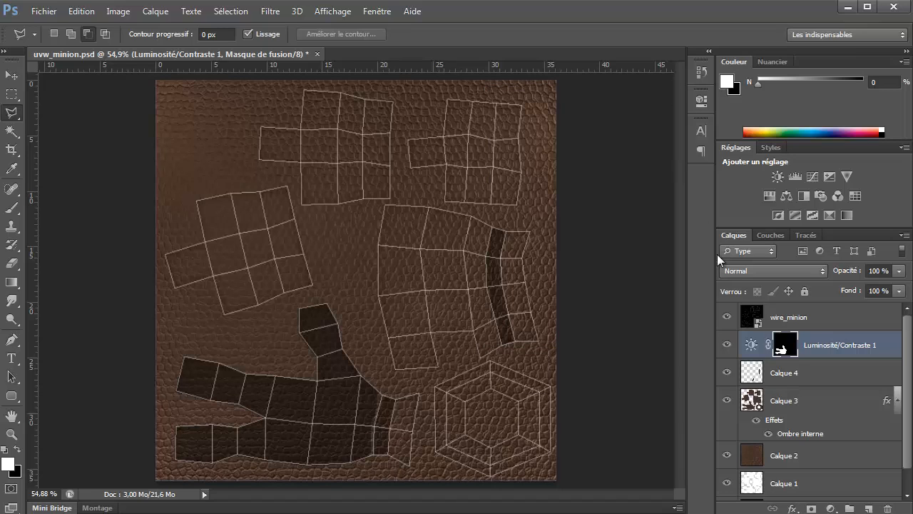
Hide the wire_minion layer and save a JPEG copy over diffus_minion.jpg in the MMem folder.
{"action": "left_click", "coordinate": [727, 317]}
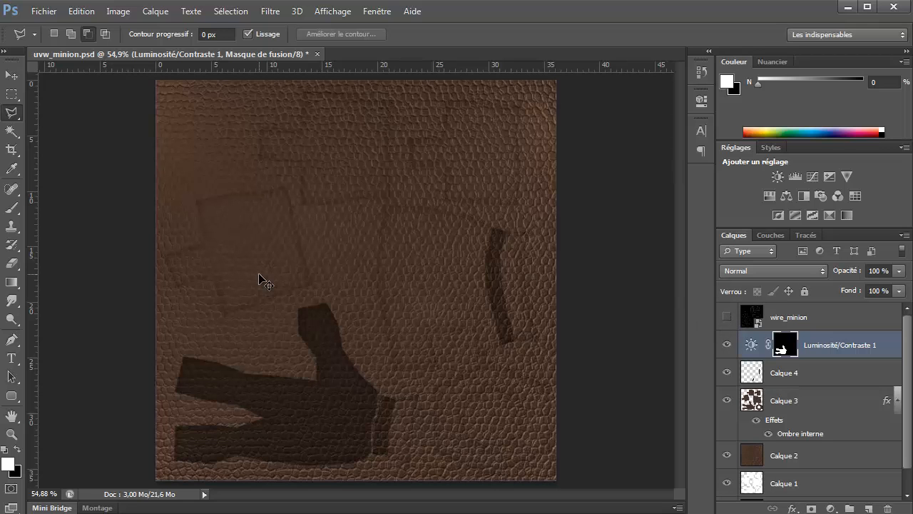
{"action": "key", "text": "ctrl+shift+s"}
{"action": "key", "text": "Tab"}
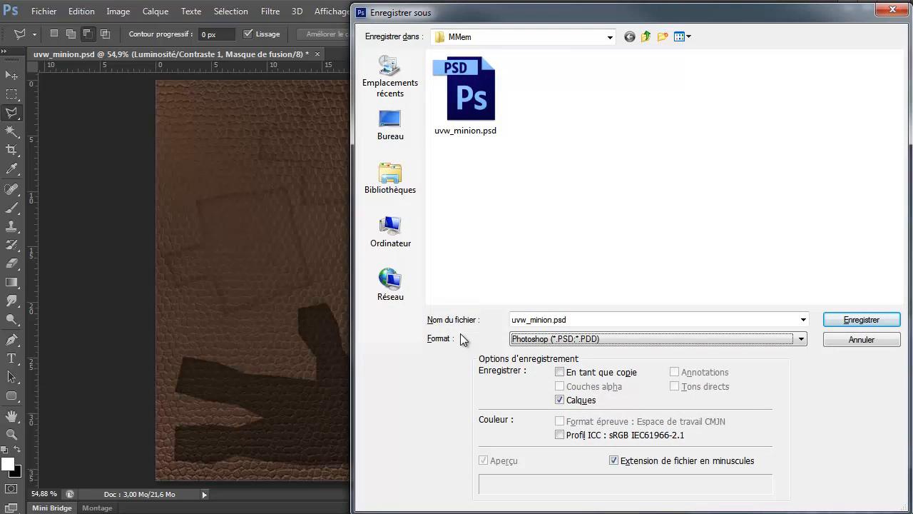
{"action": "key", "text": "j"}
{"action": "double_click", "coordinate": [448, 99]}
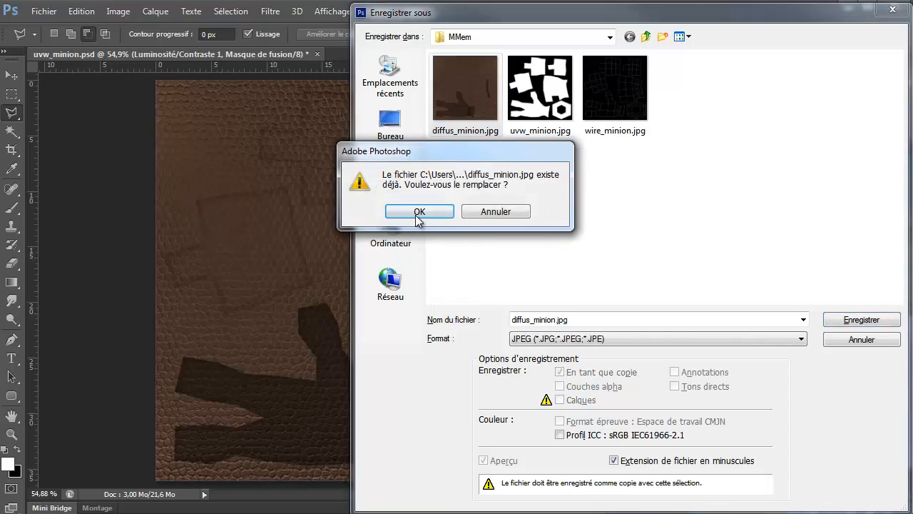
{"action": "left_click", "coordinate": [472, 212]}
{"action": "left_click", "coordinate": [704, 179]}
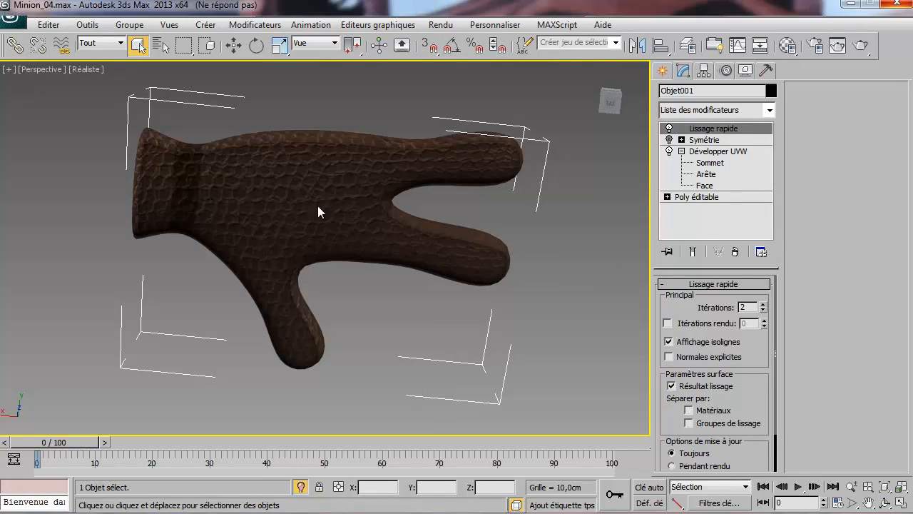
Inspect the updated glove texture in 3ds Max from several sides, render the perspective view and close the render window.
{"action": "middle_click_drag", "start_coordinate": [318, 207], "coordinate": [302, 363], "text": "alt"}
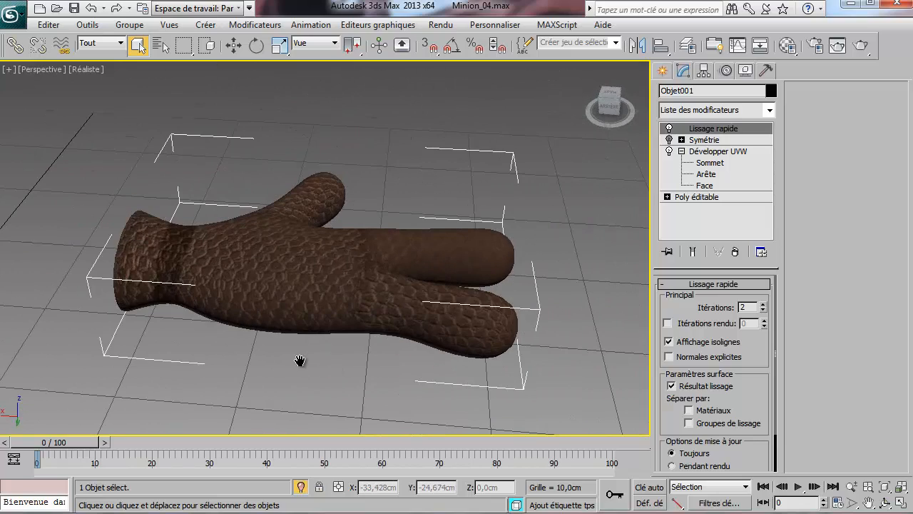
{"action": "middle_click_drag", "start_coordinate": [403, 210], "coordinate": [281, 221], "text": "alt"}
{"action": "scroll", "coordinate": [356, 231], "scroll_direction": "up", "scroll_amount": 6}
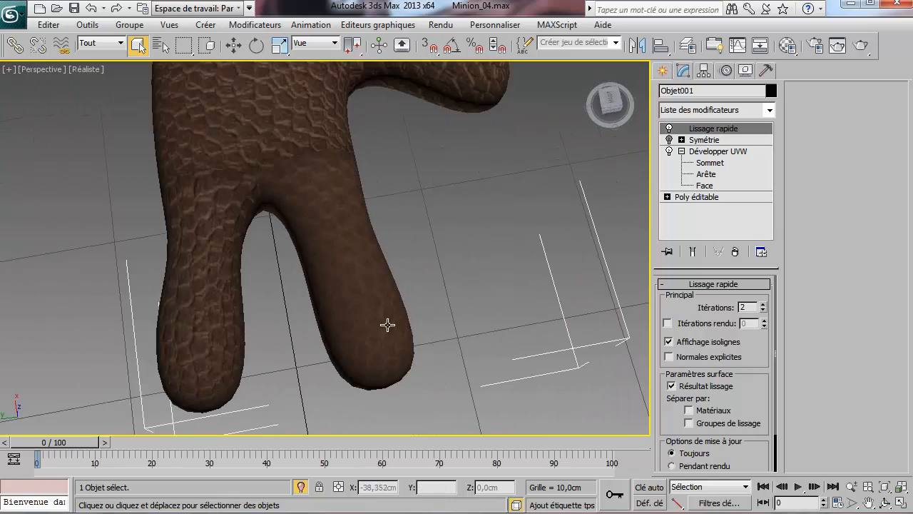
{"action": "middle_click_drag", "start_coordinate": [388, 325], "coordinate": [420, 315], "text": "alt"}
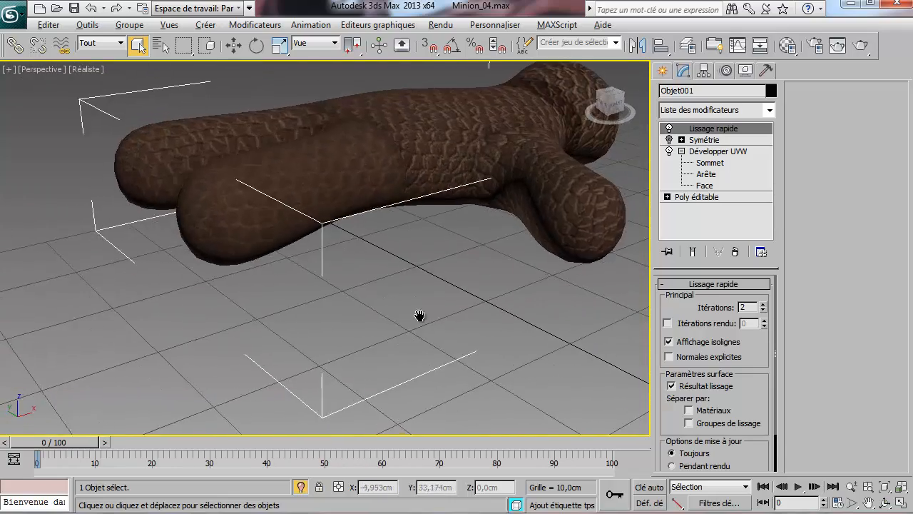
{"action": "scroll", "coordinate": [419, 315], "scroll_direction": "down", "scroll_amount": 3}
{"action": "left_click", "coordinate": [838, 45]}
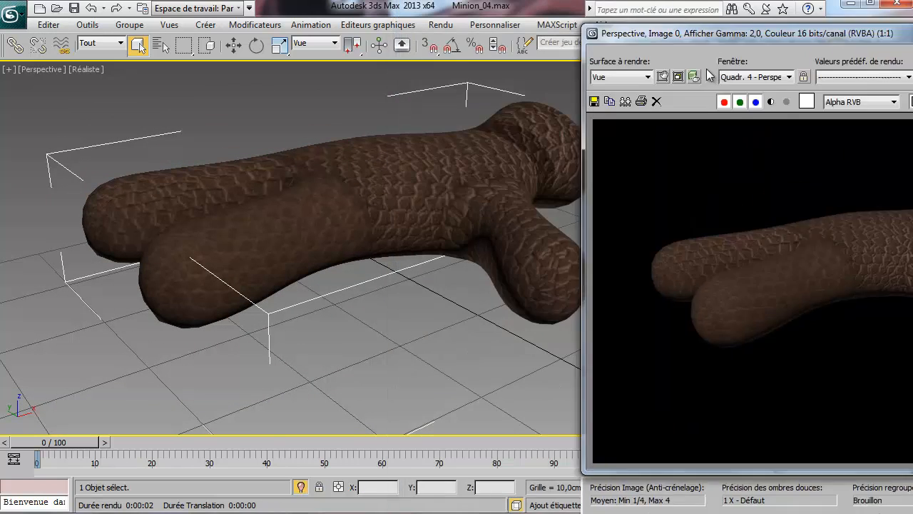
{"action": "left_click_drag", "start_coordinate": [818, 33], "coordinate": [488, 33]}
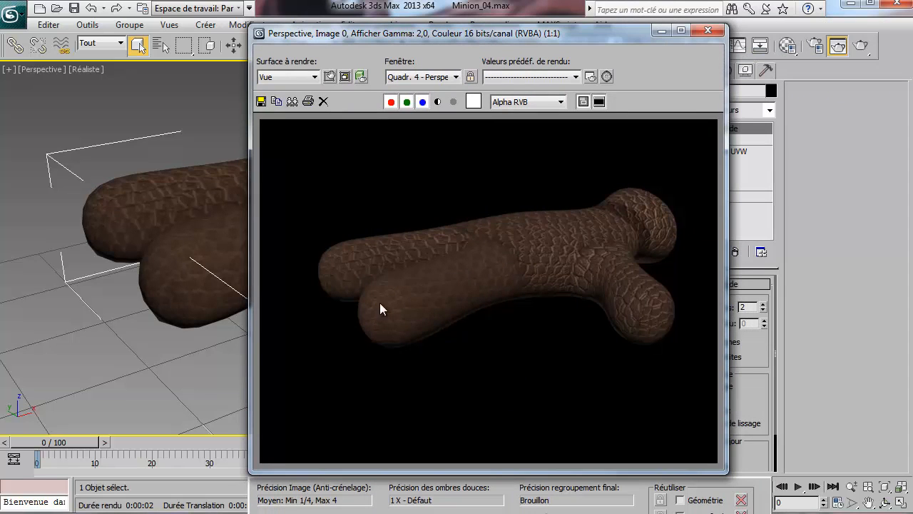
{"action": "left_click", "coordinate": [717, 34]}
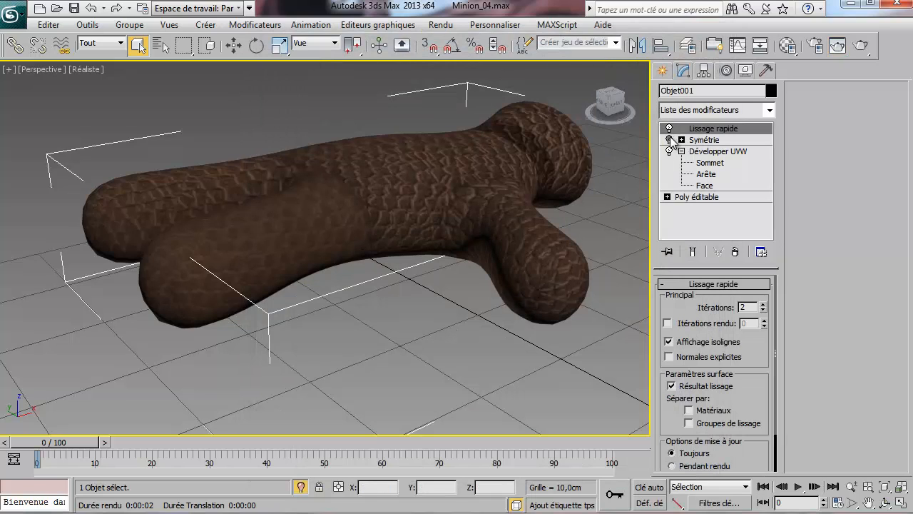
Re-enable the hand's Symétrie modifier and end the isolation to show the whole minion.
{"action": "left_click", "coordinate": [669, 140]}
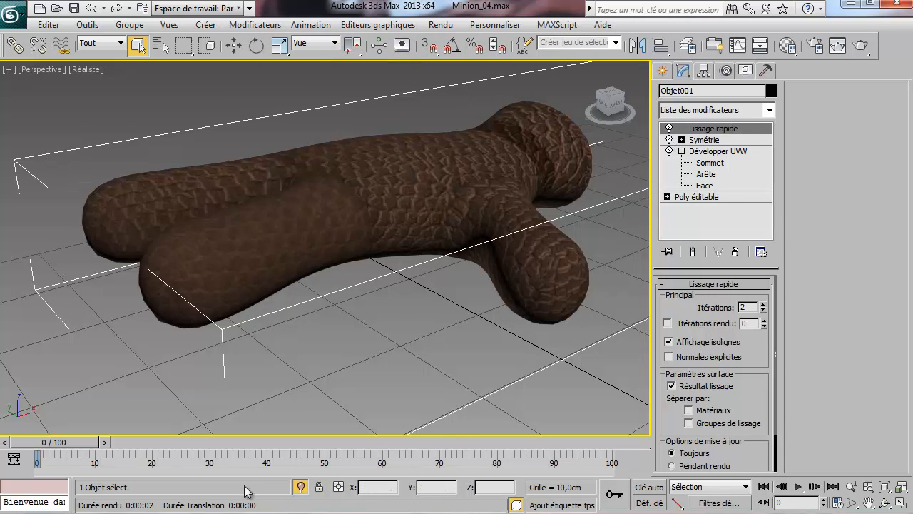
{"action": "left_click", "coordinate": [300, 488]}
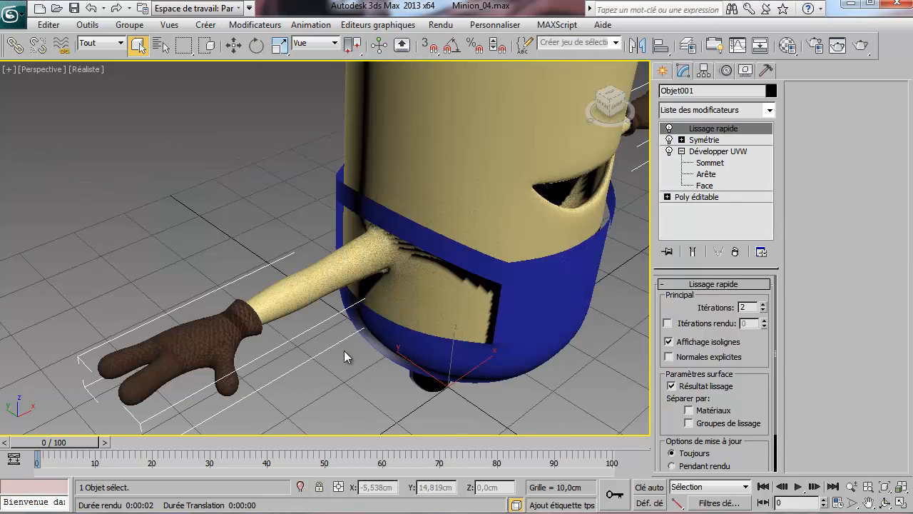
{"action": "scroll", "coordinate": [344, 350], "scroll_direction": "down", "scroll_amount": 5}
{"action": "middle_click_drag", "start_coordinate": [348, 303], "coordinate": [418, 308], "text": "alt"}
{"action": "scroll", "coordinate": [417, 309], "scroll_direction": "up", "scroll_amount": 5}
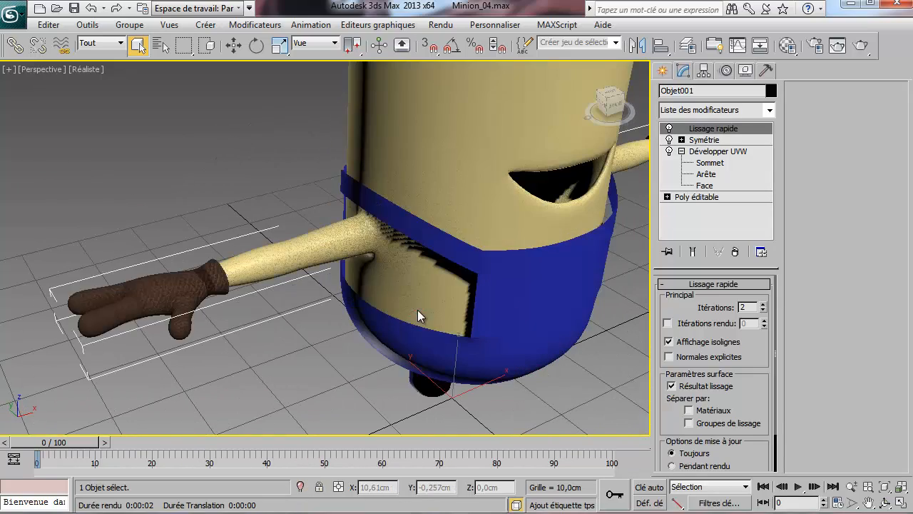
Select the minion's blue Salopette overalls.
{"action": "left_click", "coordinate": [498, 299]}
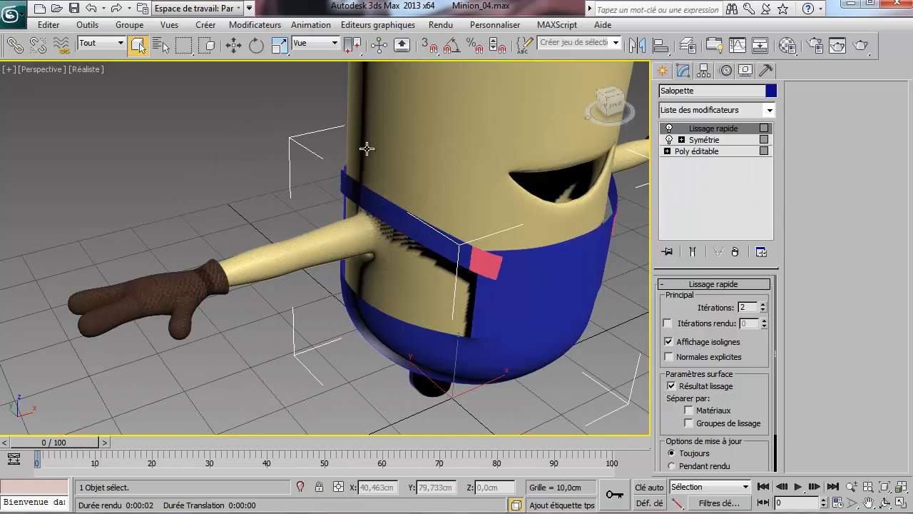